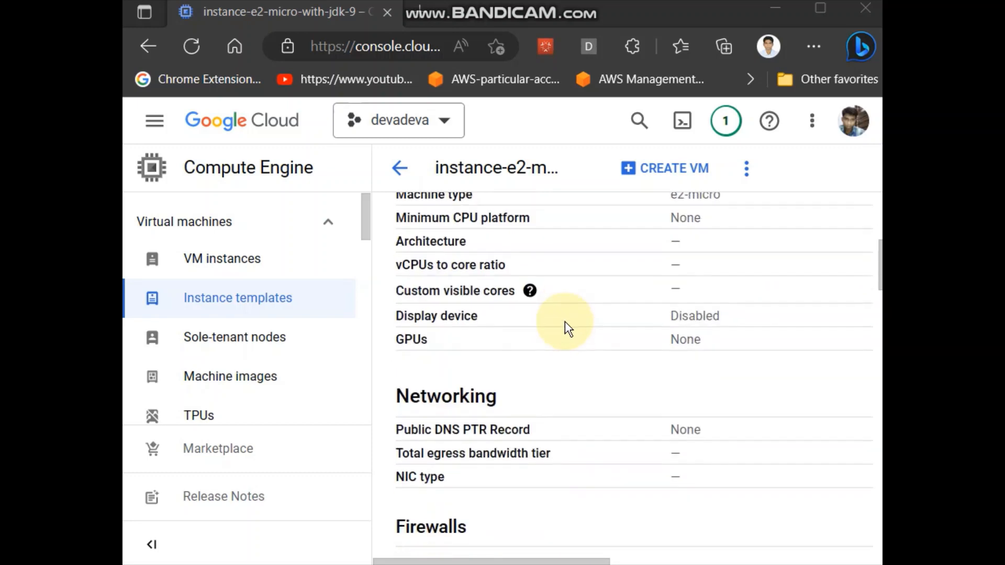
Step: Expand the startup-script value in the instance template's custom metadata
scroll(564, 322, down, 1)
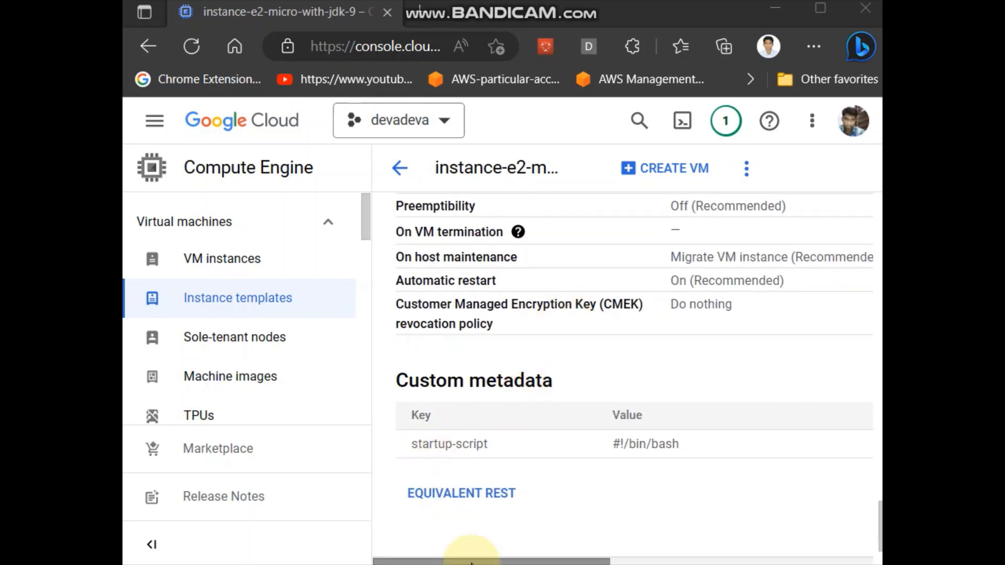
drag(471, 560, 756, 559)
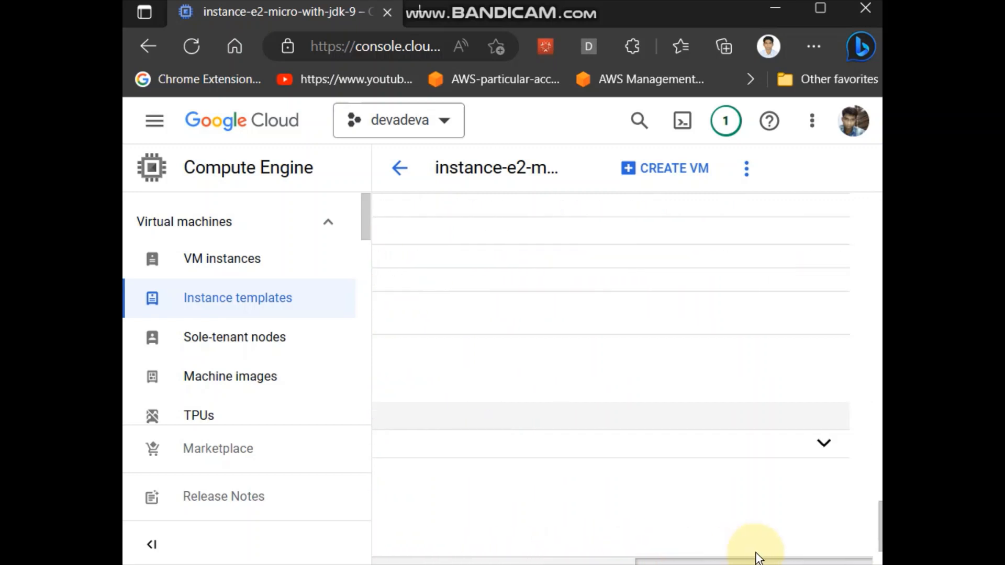
click(833, 452)
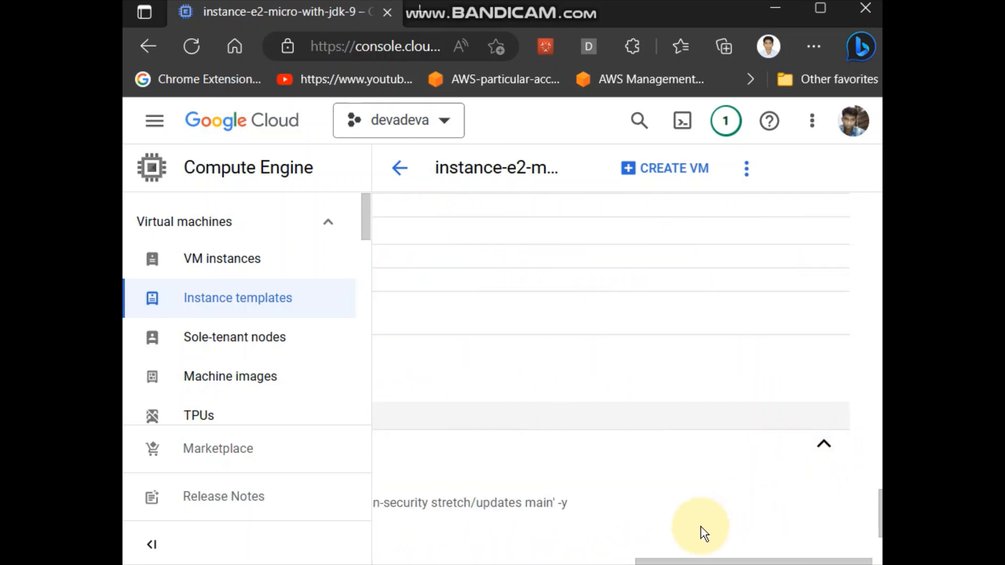
Step: Copy the full startup script from the custom metadata and paste it into the blank Notepad document
drag(745, 561, 518, 560)
drag(725, 546, 694, 543)
drag(650, 516, 536, 441)
right_click(538, 444)
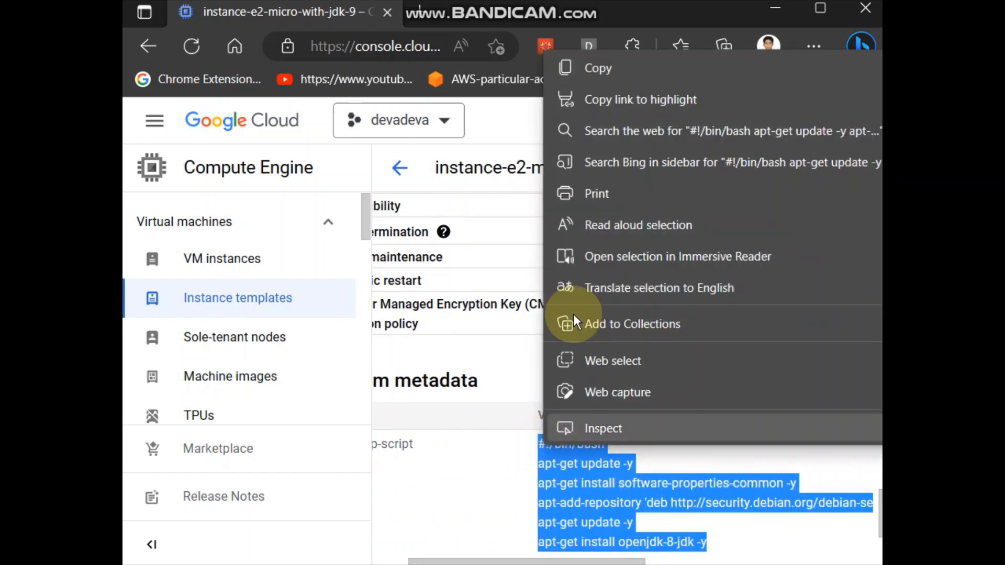
click(597, 58)
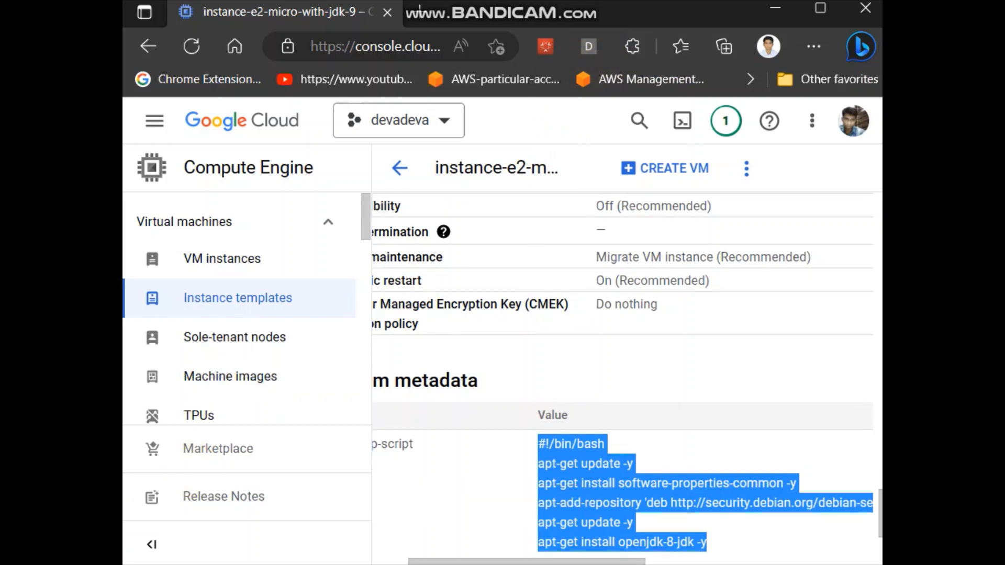
click(173, 564)
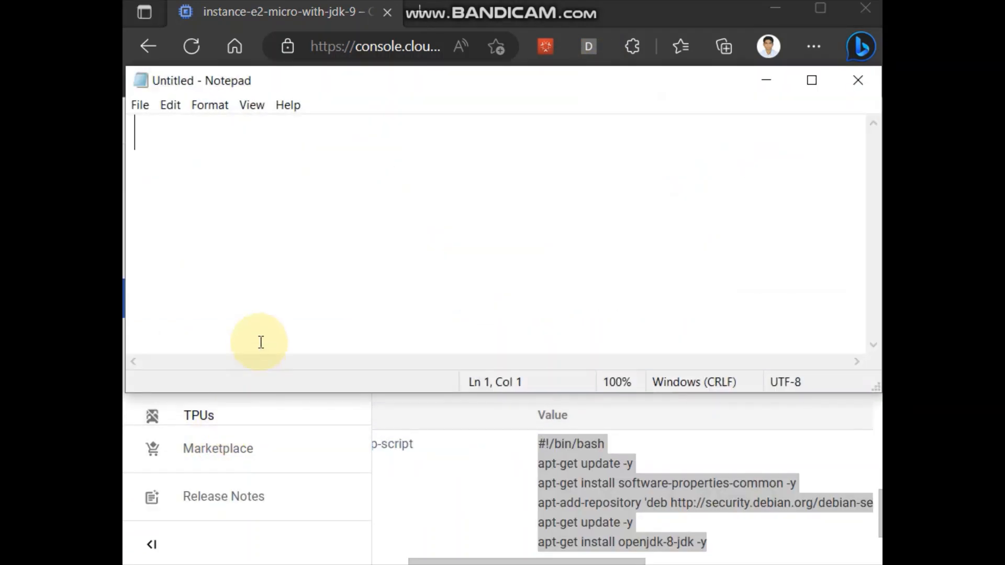
key(ctrl+v)
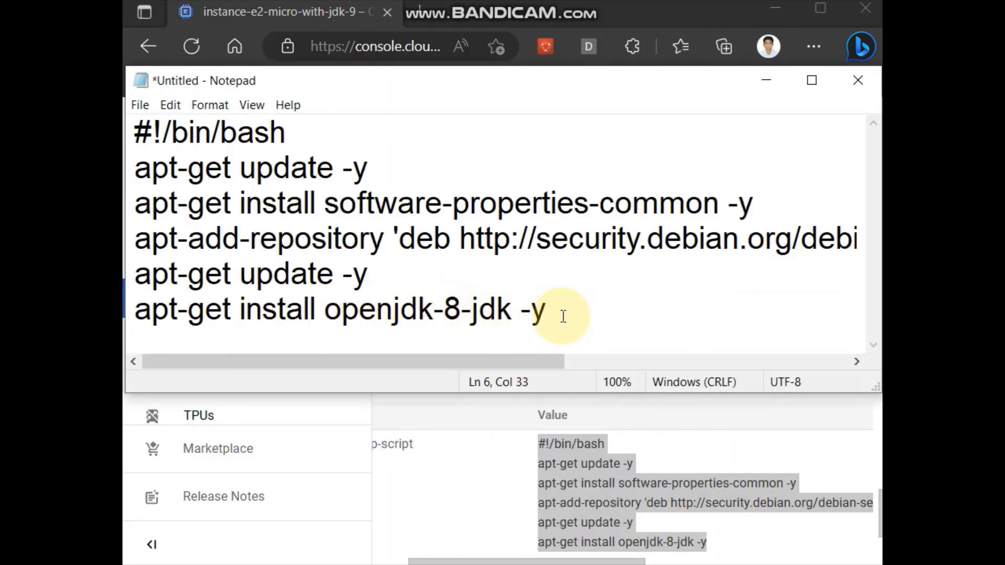
Step: Examine the openjdk-8-jdk install command and the apt-add-repository line in the pasted script
drag(510, 314, 133, 311)
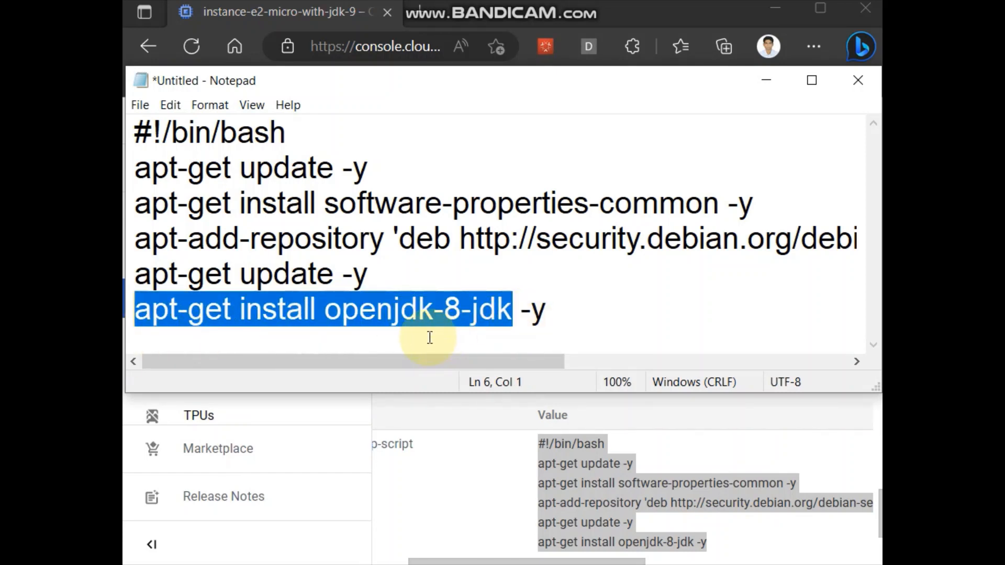
click(553, 318)
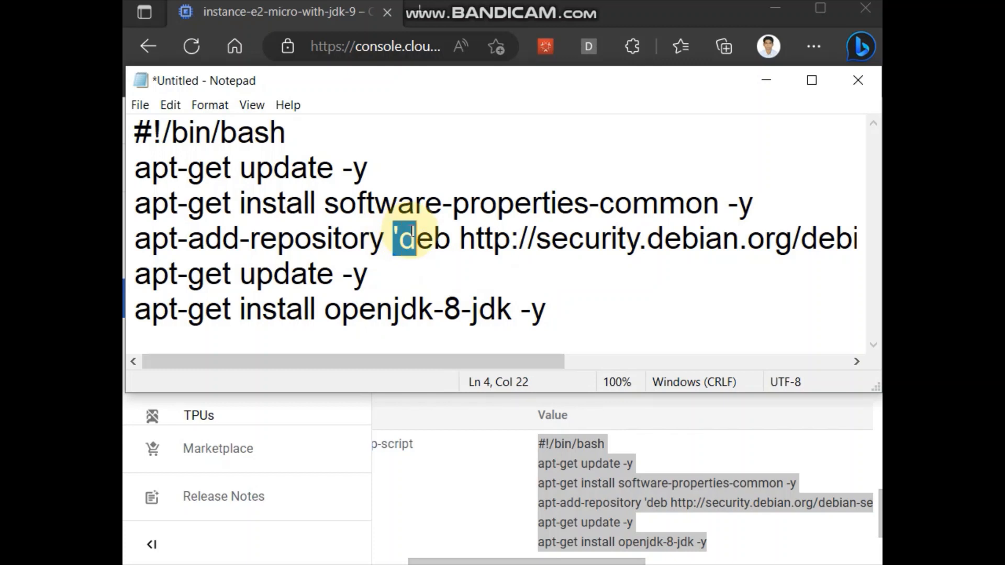
drag(413, 238, 641, 243)
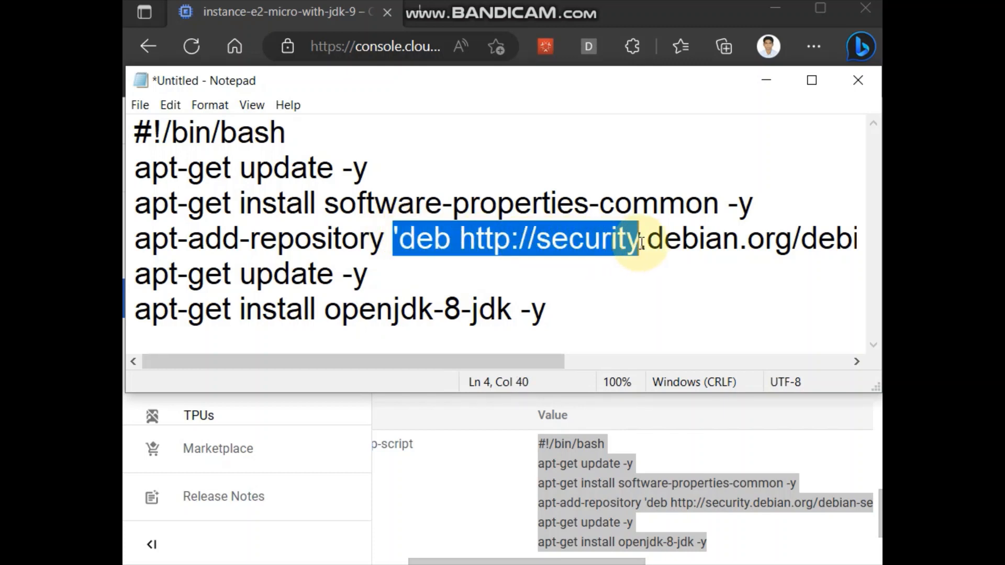
click(464, 243)
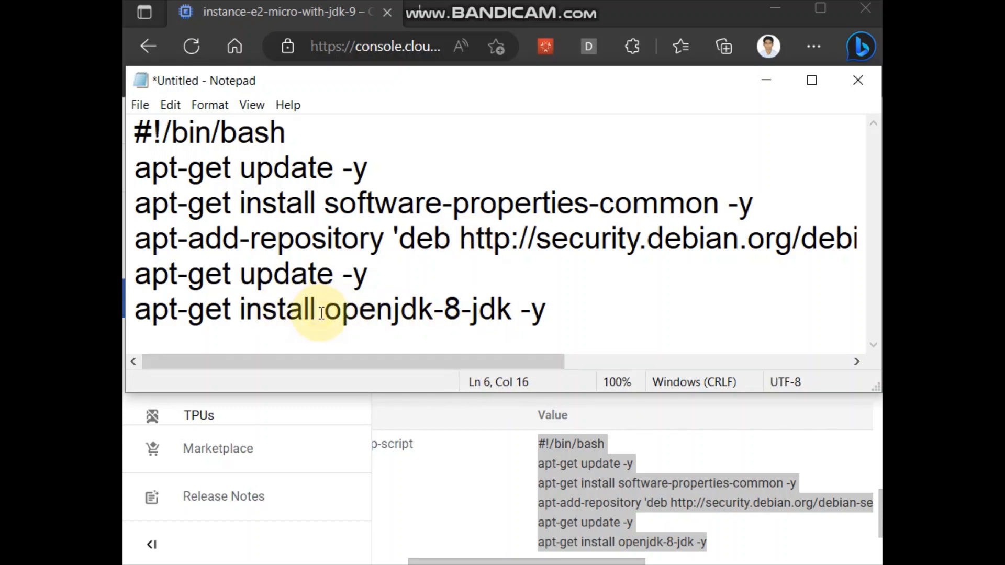
drag(333, 311, 498, 318)
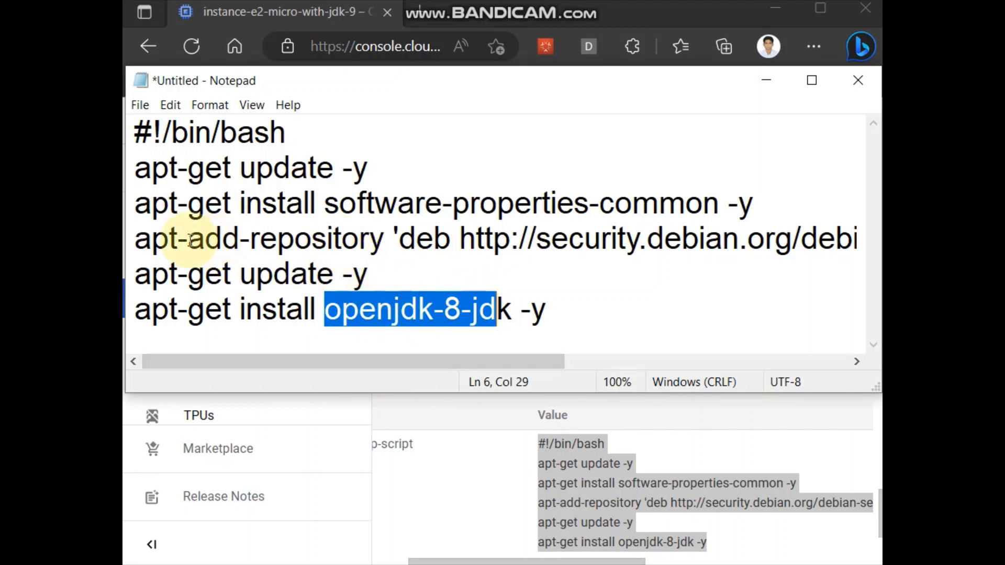
drag(131, 240, 396, 256)
click(382, 256)
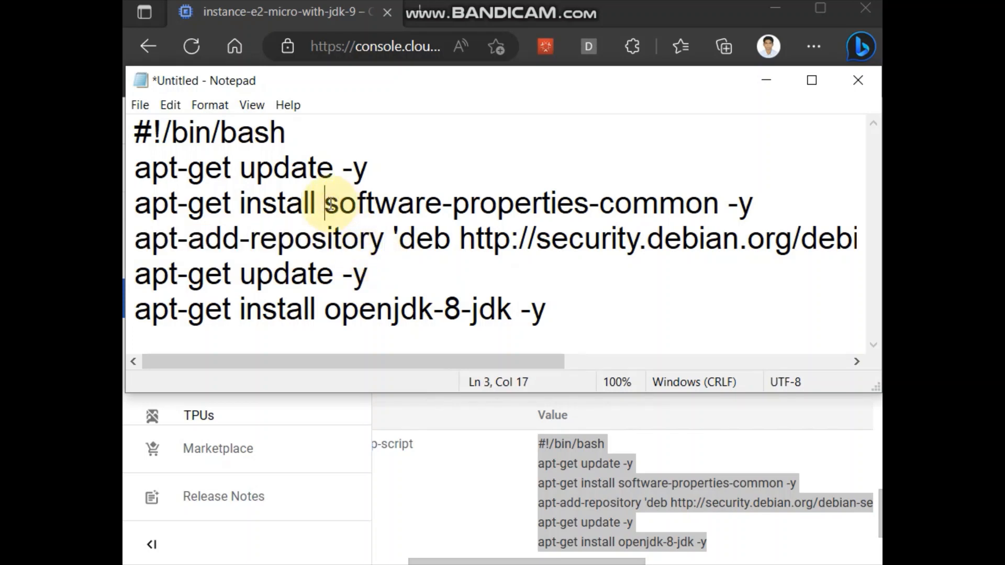
Step: Check the -y option on the apt-get update and install commands throughout the script
drag(346, 169, 392, 186)
click(728, 209)
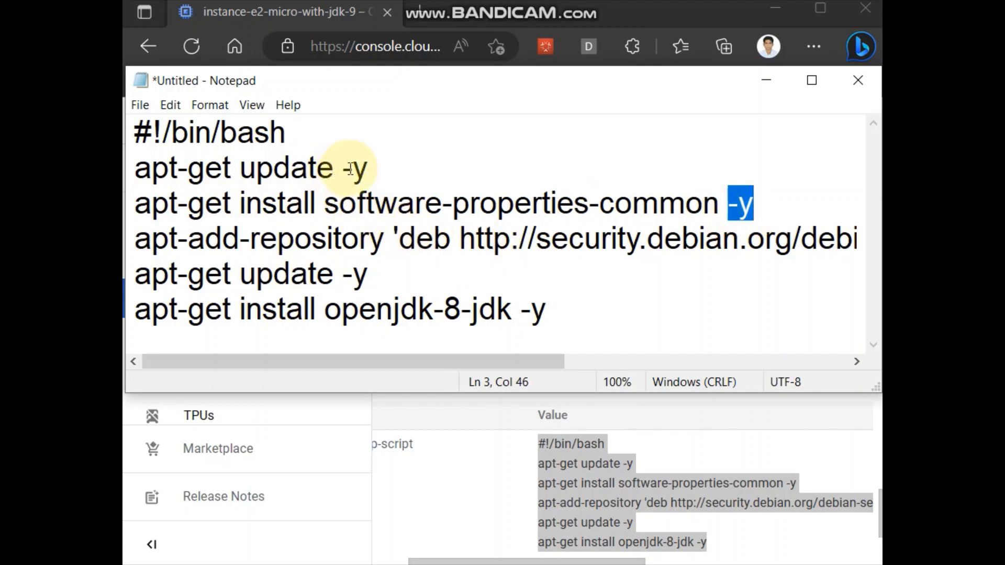
drag(344, 167, 376, 168)
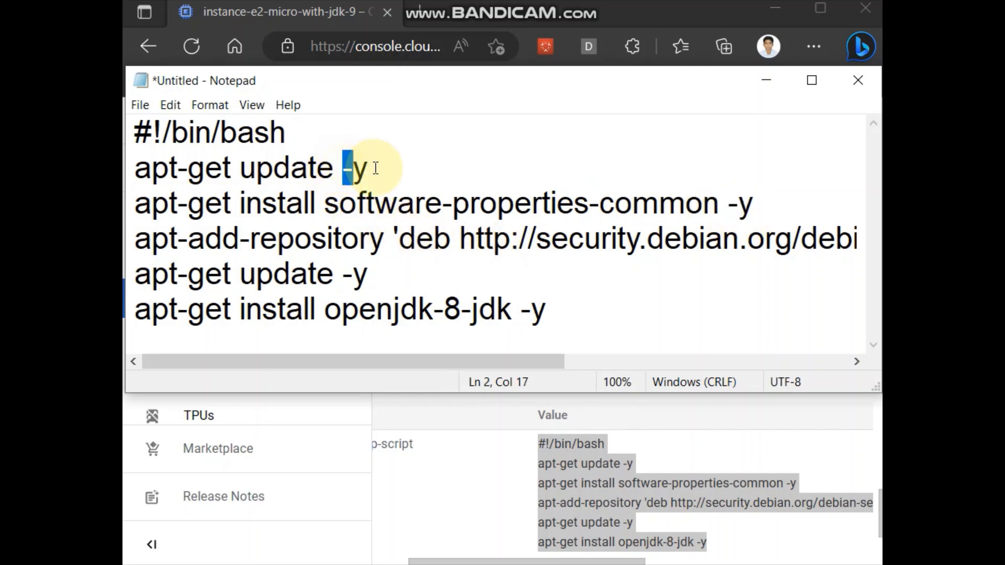
double_click(342, 178)
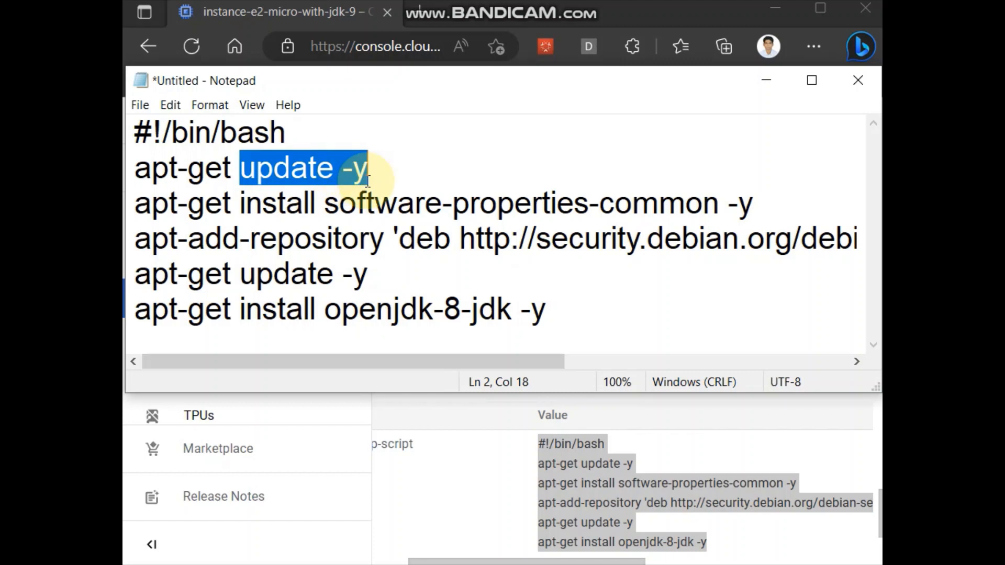
click(368, 181)
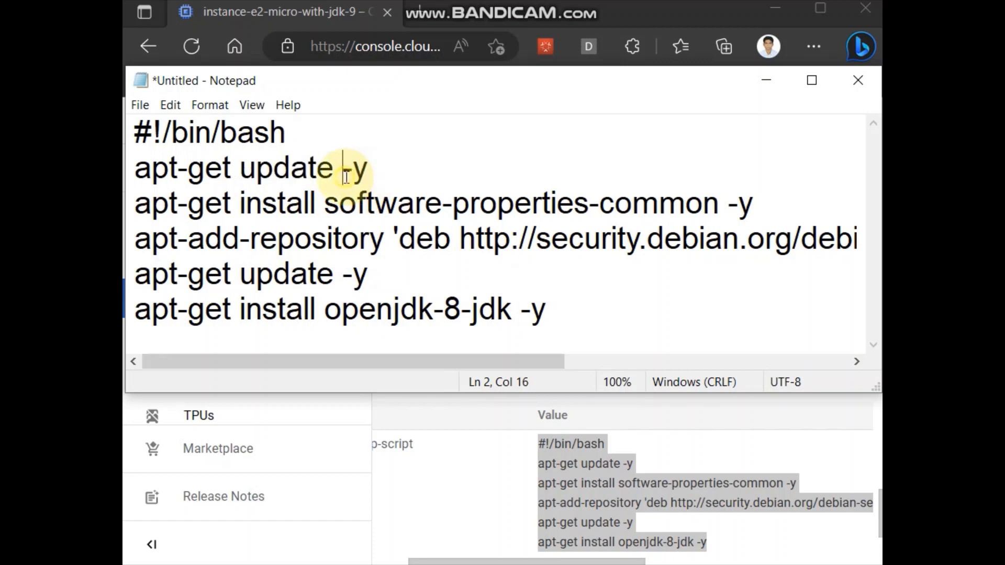
drag(346, 177, 369, 177)
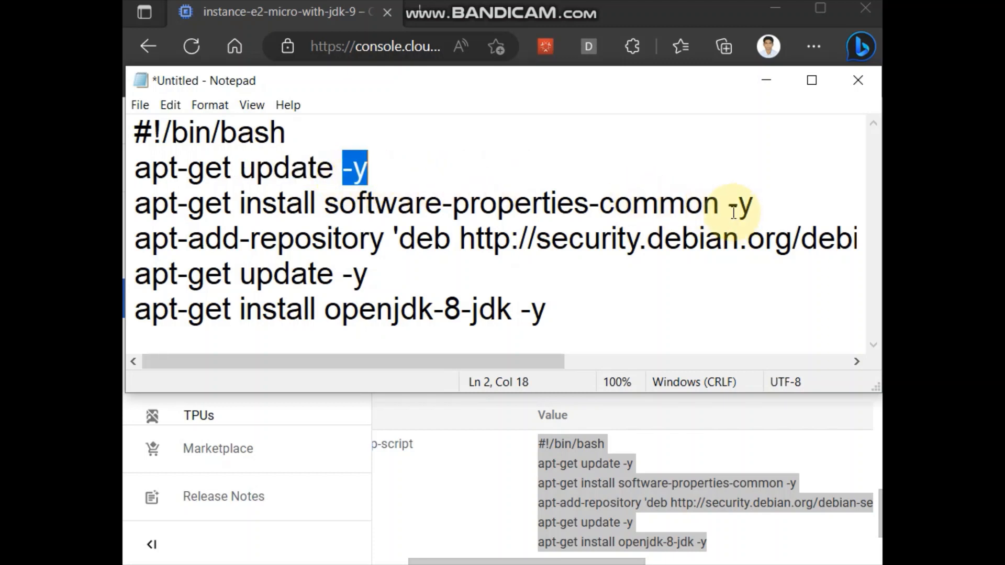
drag(729, 209, 754, 205)
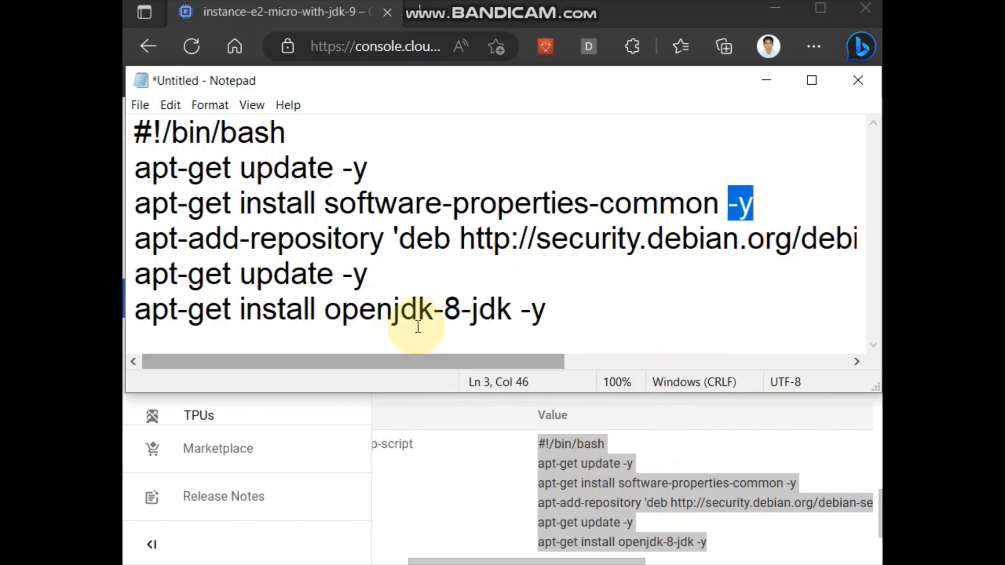
drag(427, 363, 382, 386)
drag(343, 275, 393, 284)
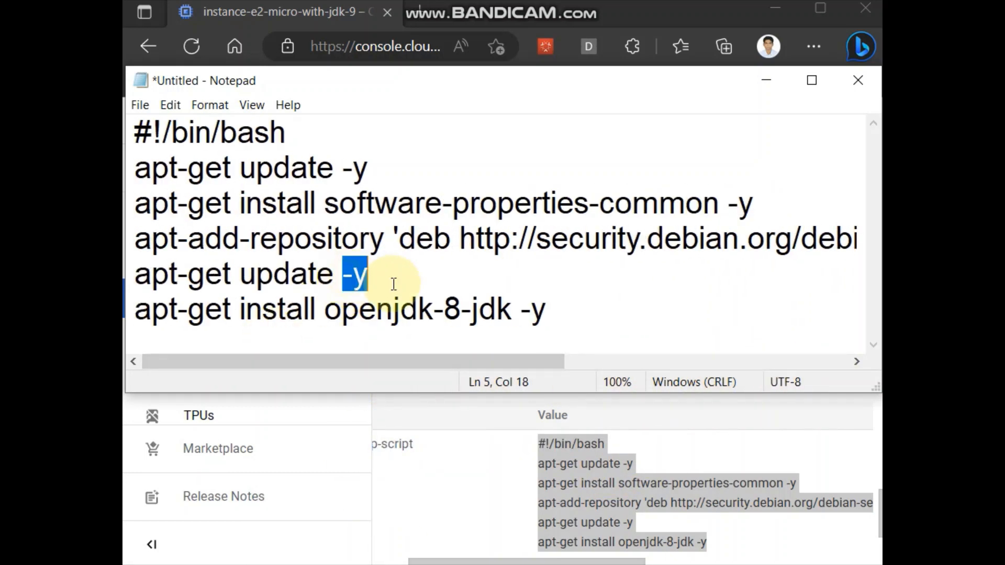
click(532, 311)
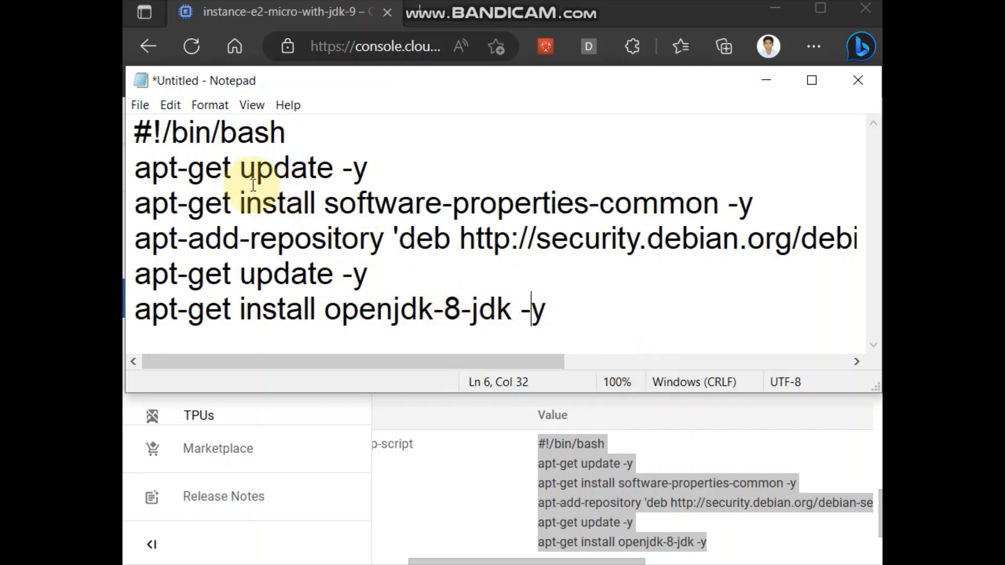
Step: Review the script's command sequence, from installing software-properties-common to installing openjdk-8-jdk
drag(223, 175, 659, 204)
click(326, 211)
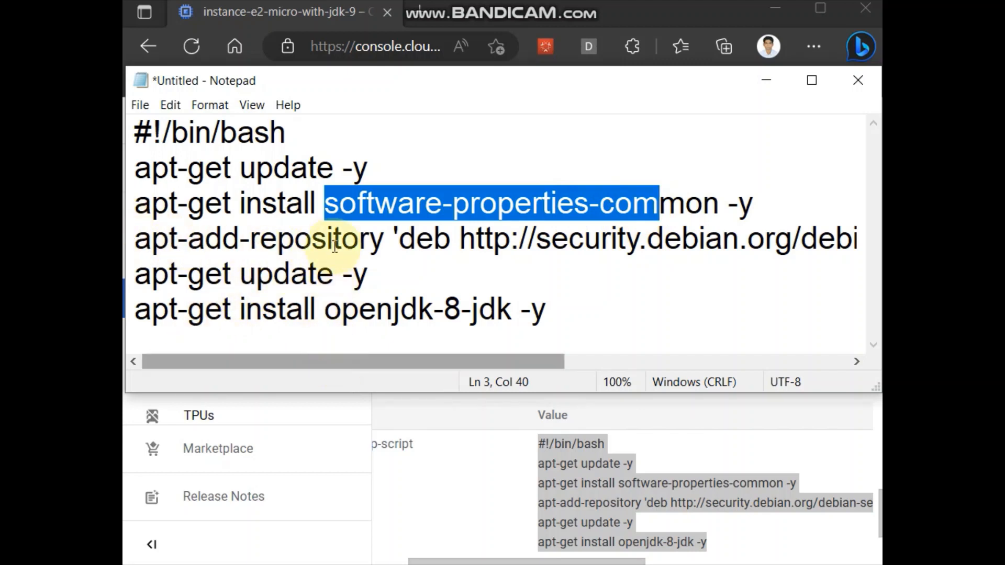
drag(381, 363, 335, 270)
drag(205, 310, 471, 314)
click(471, 313)
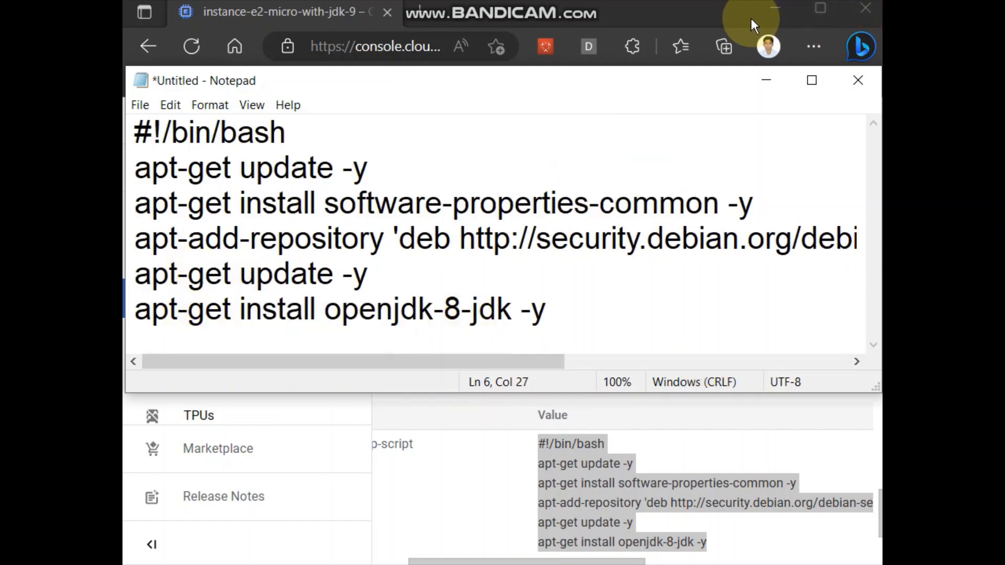
Step: Switch back to the Google Cloud console, return to the instance templates list and start creating a new template
click(767, 17)
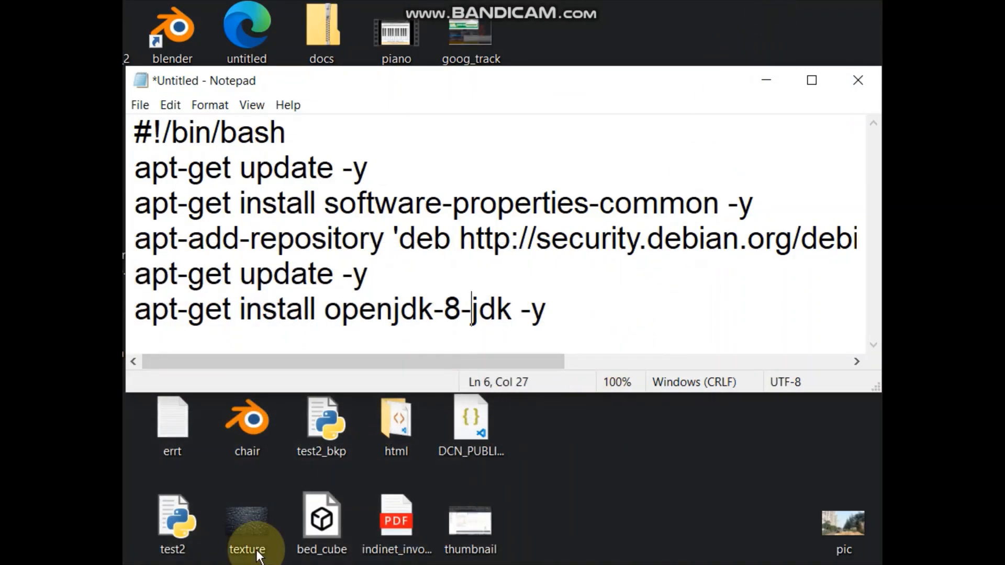
key(alt+Tab)
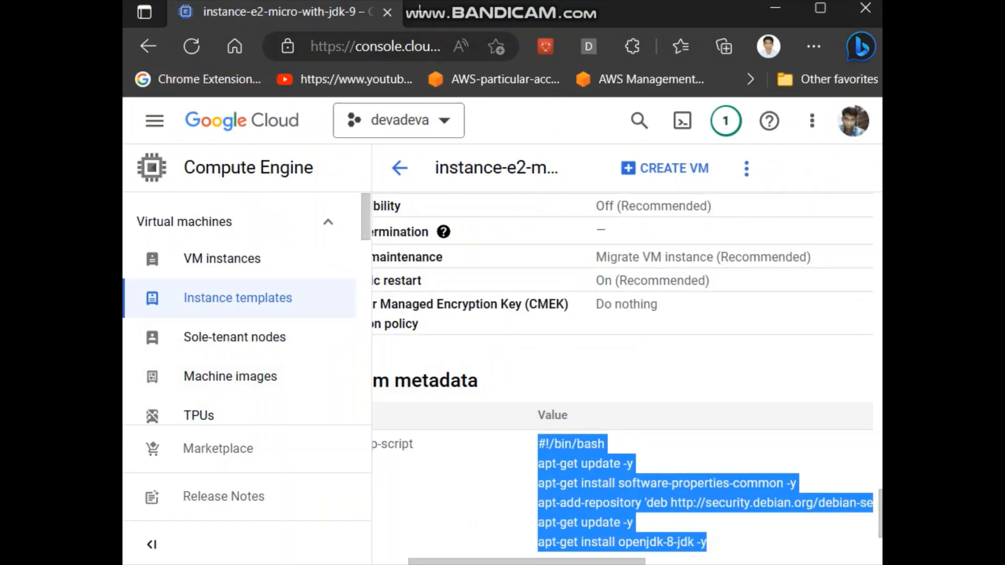
click(733, 461)
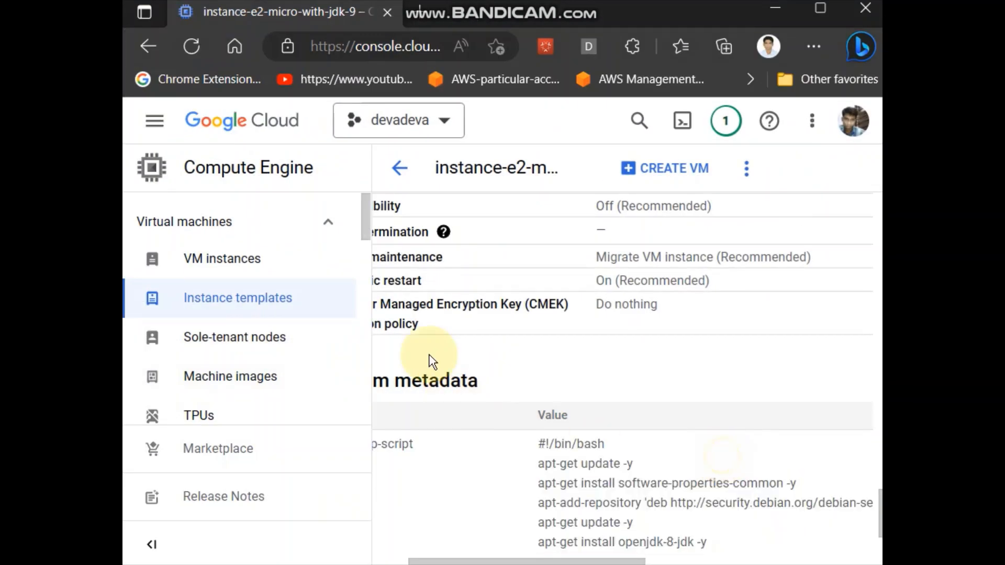
click(402, 172)
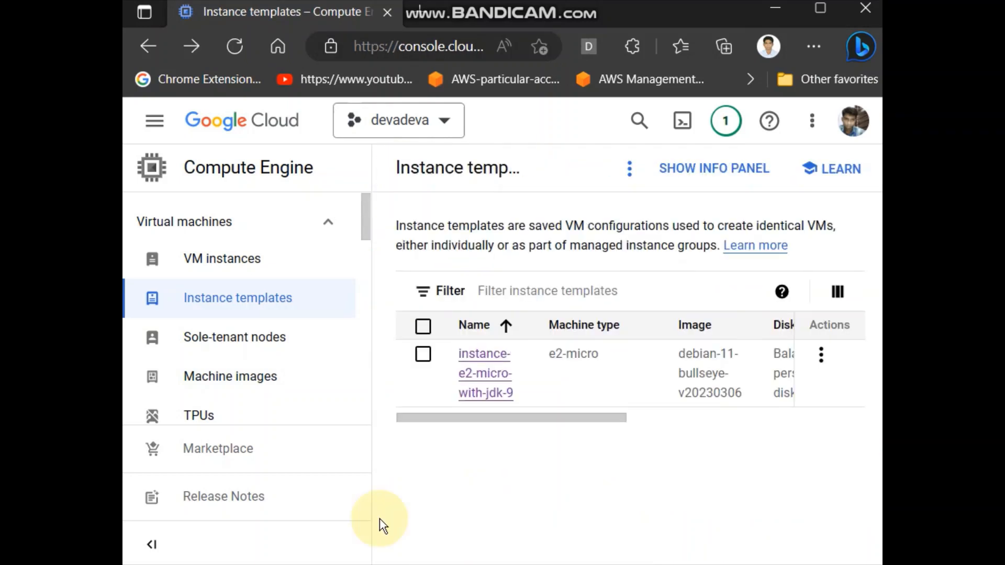
click(627, 178)
click(638, 227)
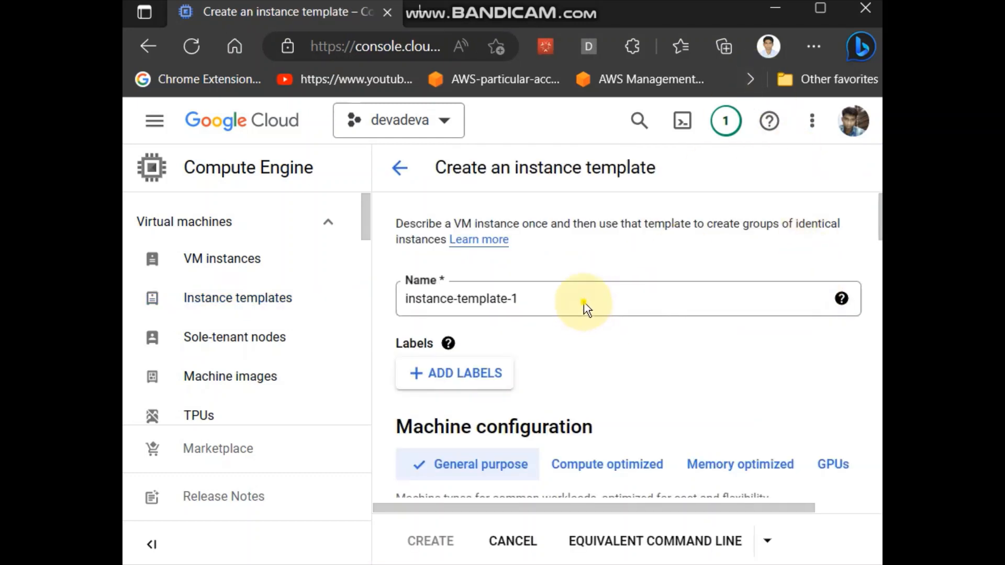
Step: Name the new instance template instance-temp-with-java
click(577, 297)
key(ctrl+a)
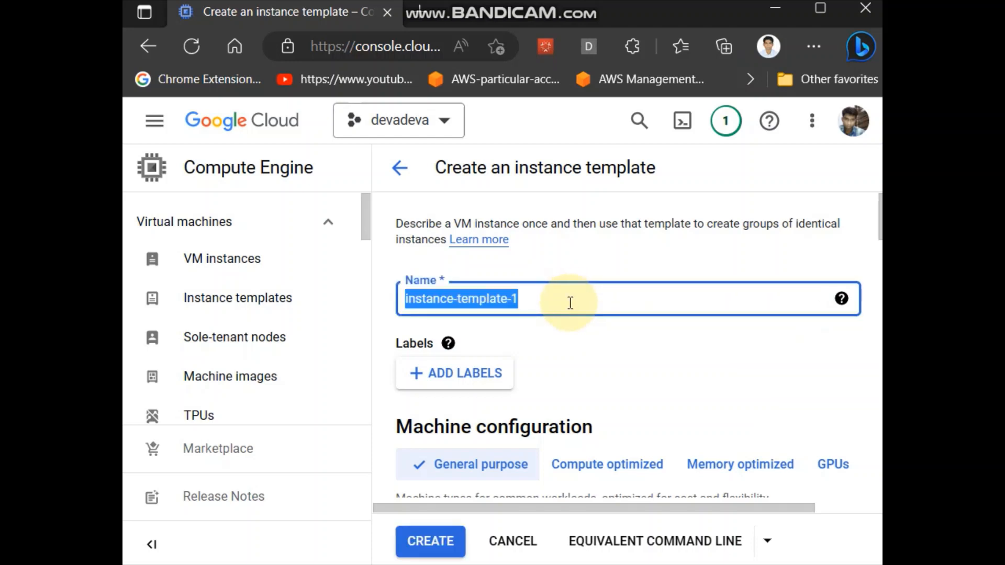
text(ith-java)
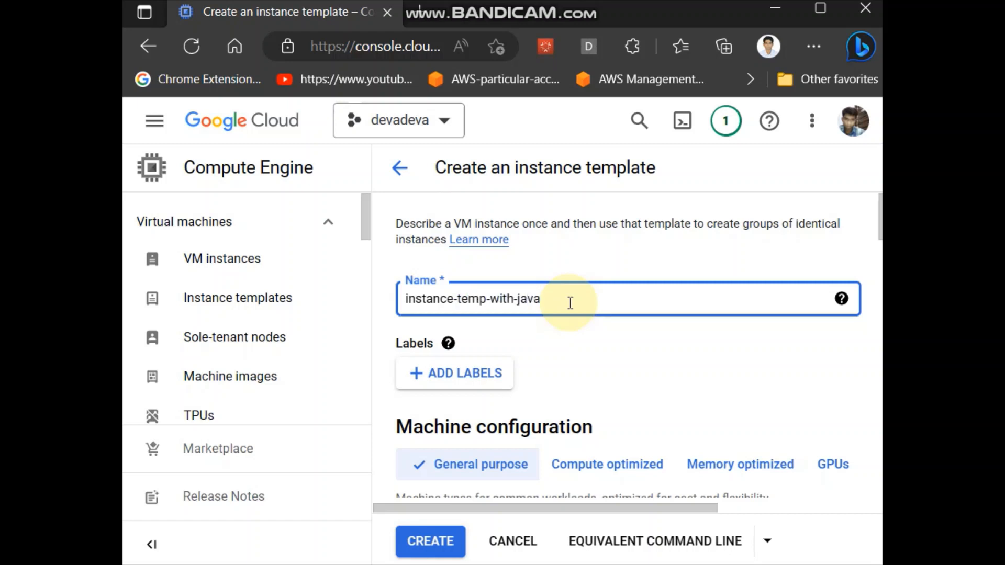
Step: Set the template's machine type to the shared-core e2-micro preset in the E2 series
scroll(570, 303, down, 5)
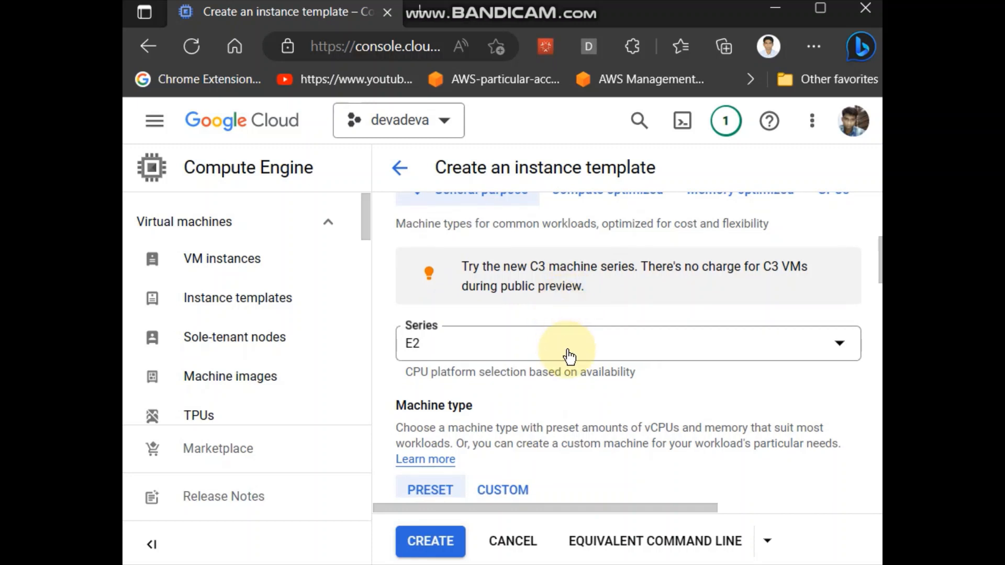
scroll(570, 357, down, 3)
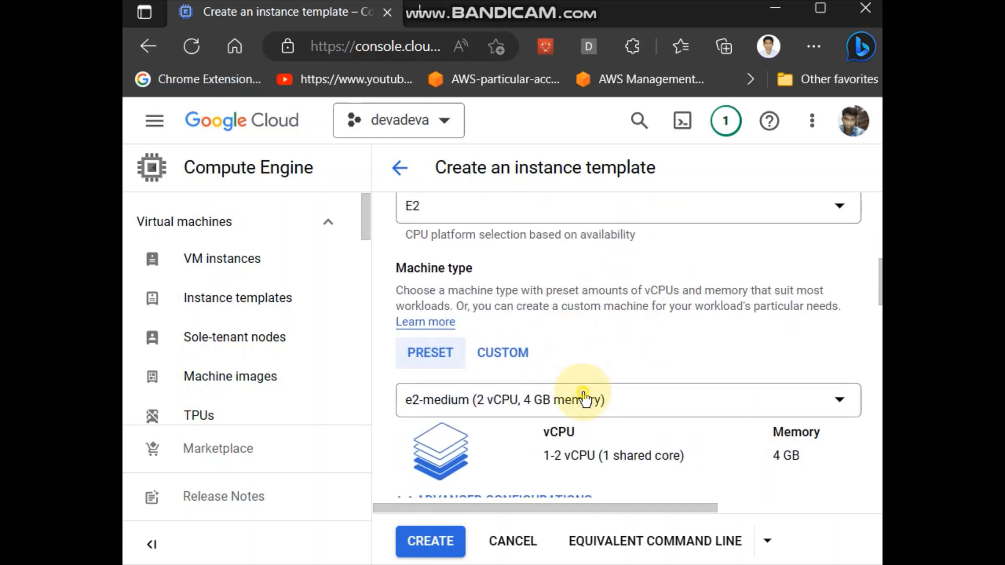
click(584, 400)
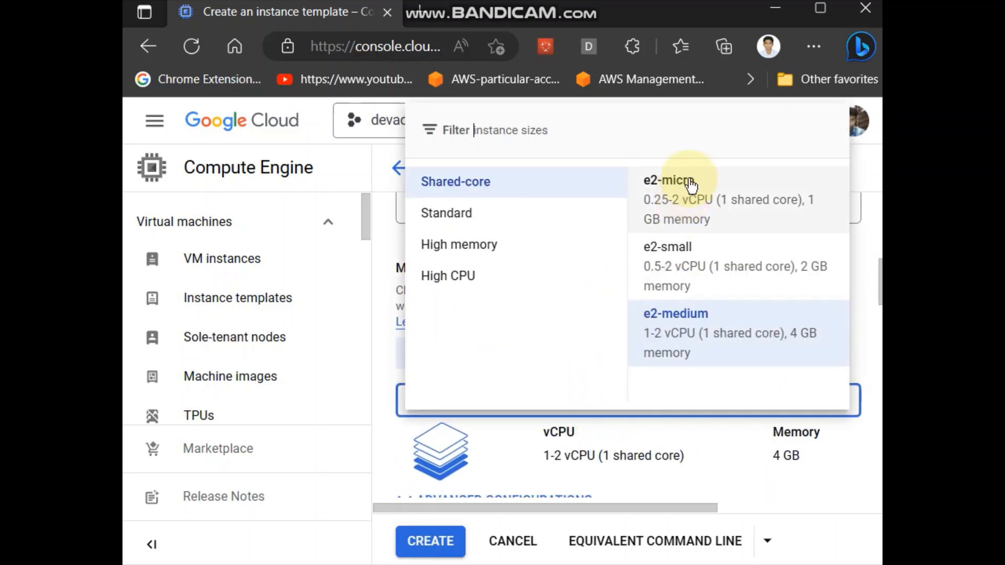
click(714, 207)
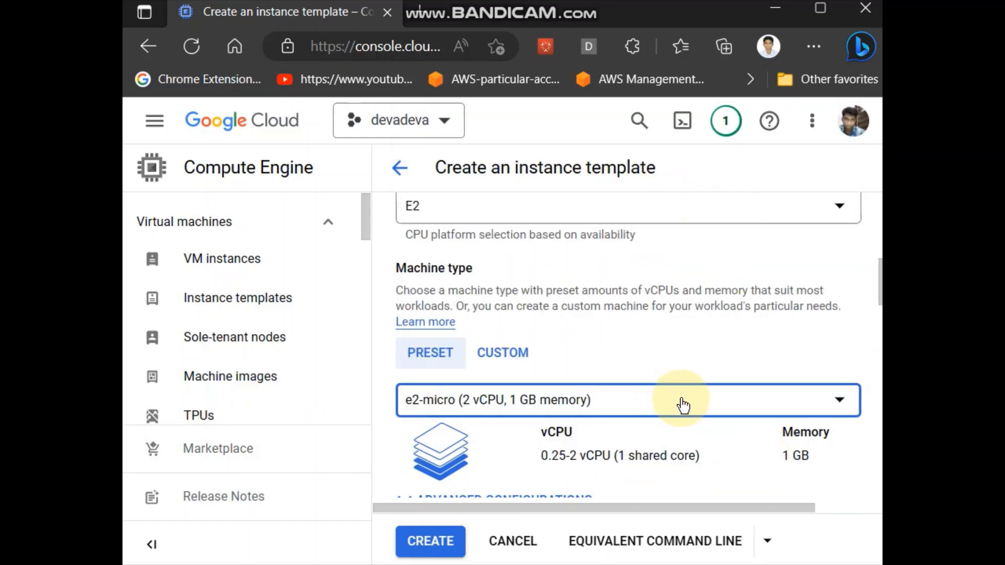
scroll(568, 454, down, 5)
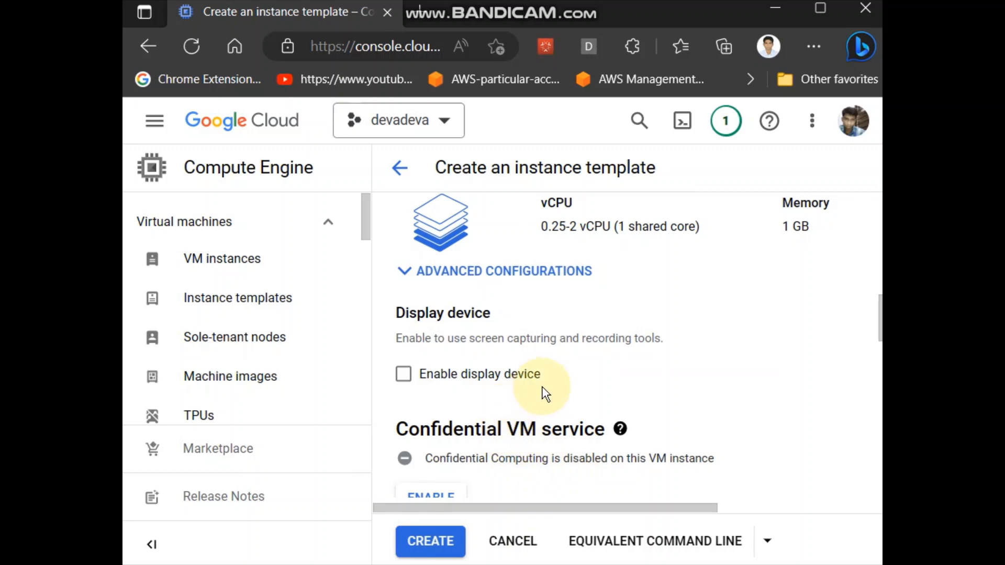
Step: Allow both HTTP and HTTPS traffic in the template's firewall settings
scroll(545, 393, down, 7)
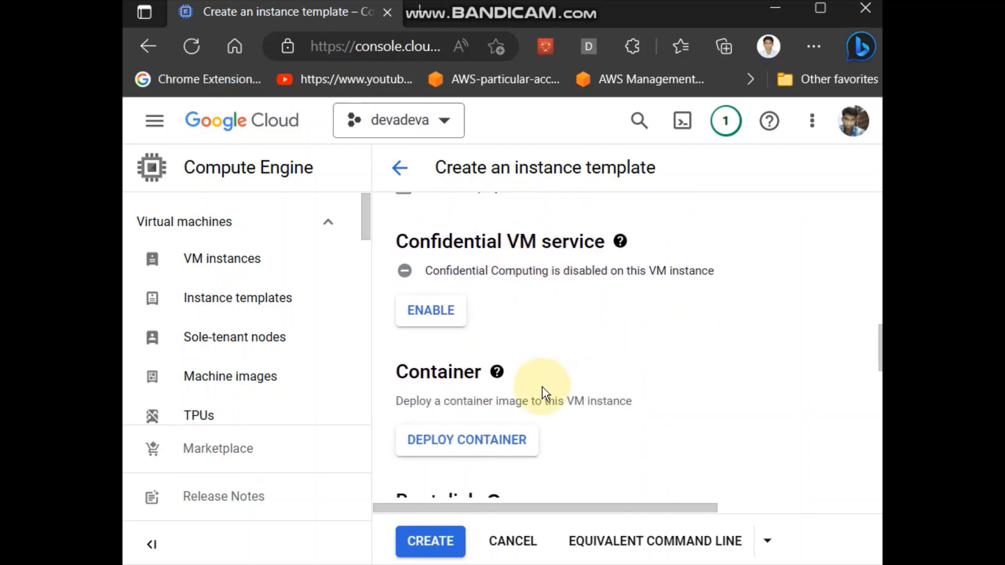
scroll(544, 394, down, 4)
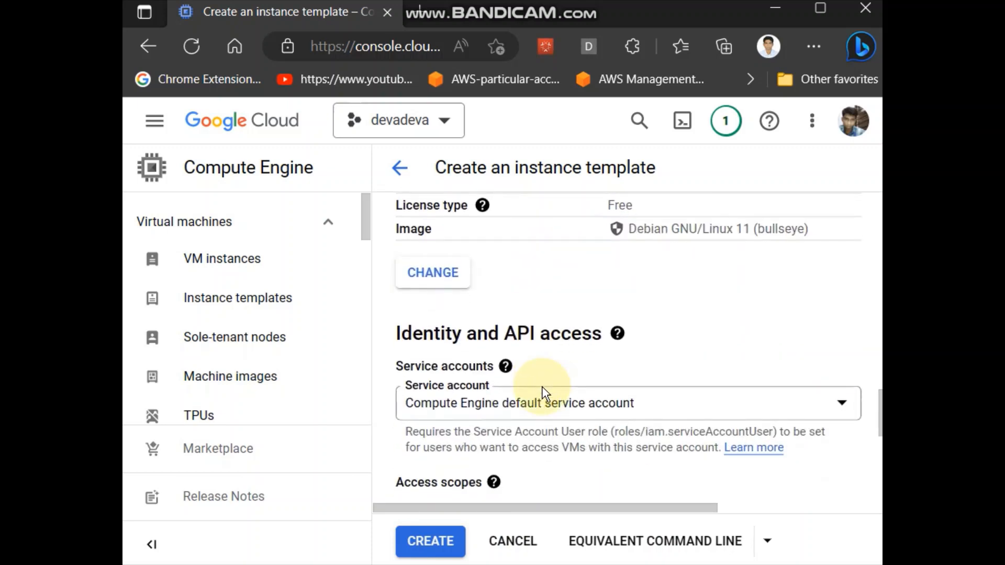
scroll(559, 434, down, 7)
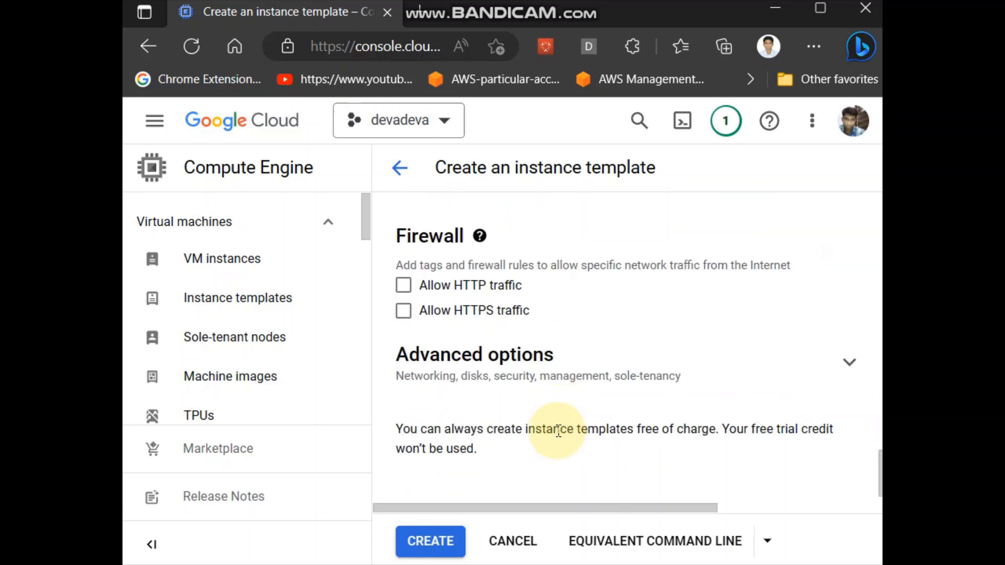
click(405, 287)
click(403, 310)
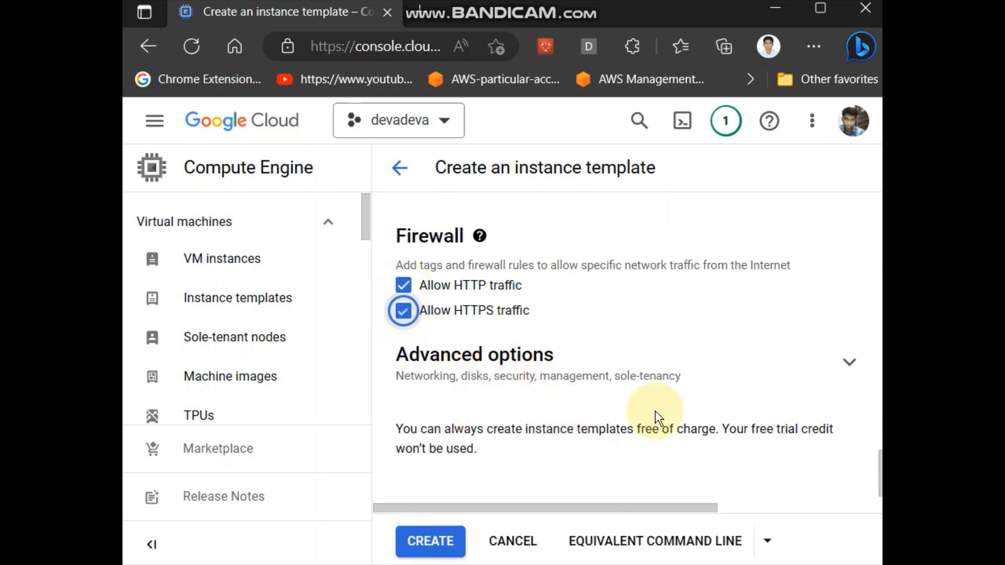
Step: Expand the template's advanced options and the Management section, and start editing the startup script
scroll(692, 398, up, 2)
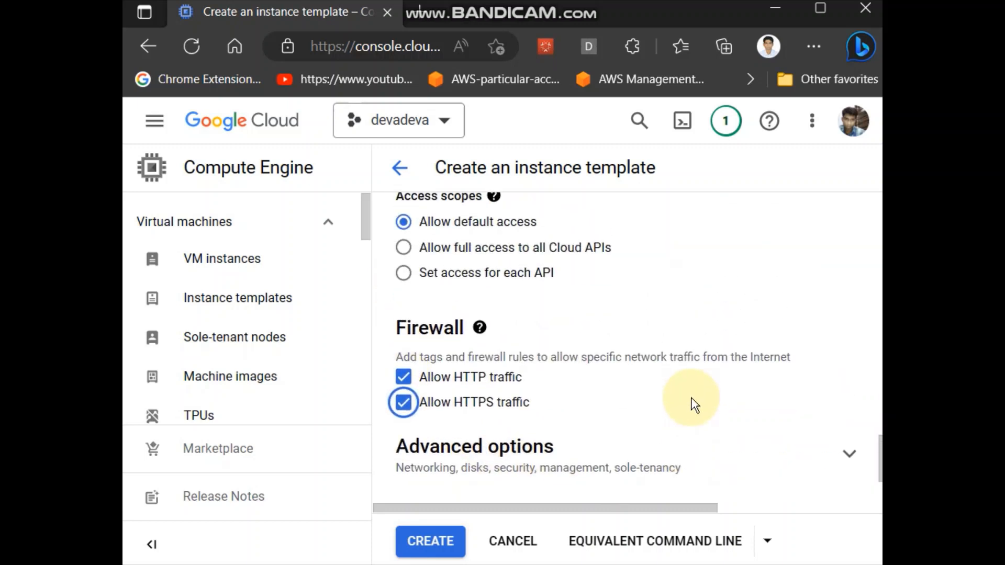
scroll(691, 403, down, 2)
scroll(826, 381, up, 2)
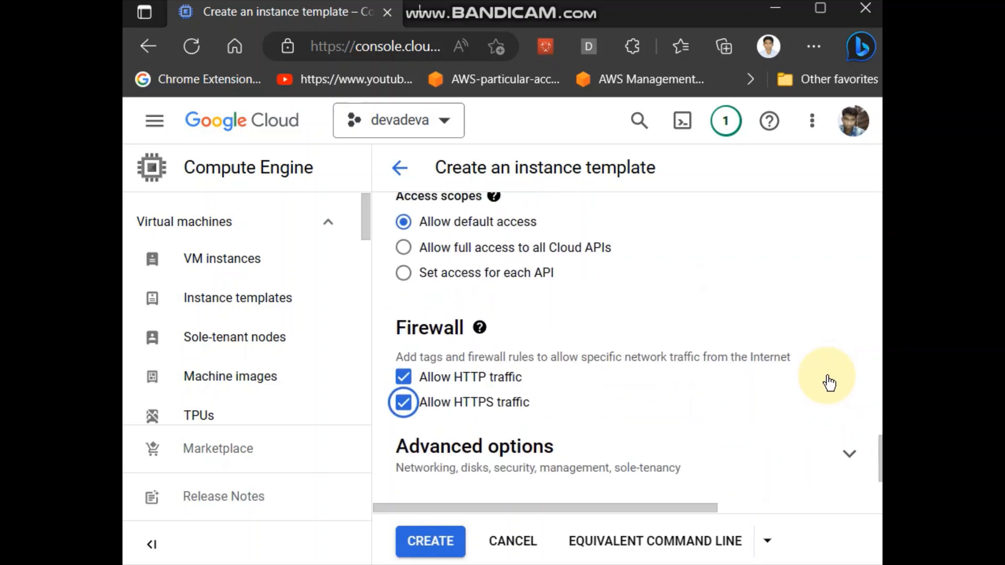
scroll(820, 381, down, 2)
click(816, 382)
scroll(812, 381, down, 5)
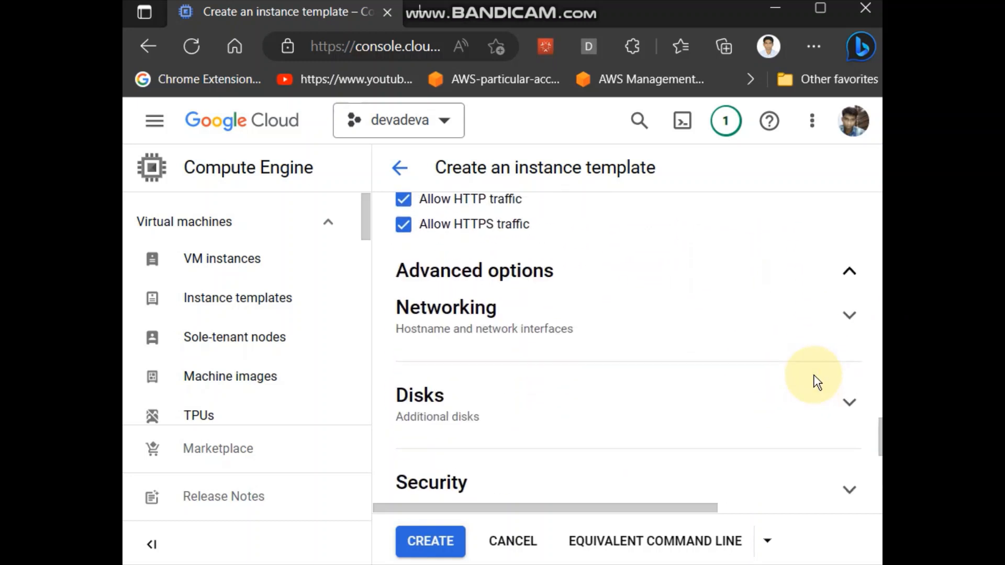
click(655, 385)
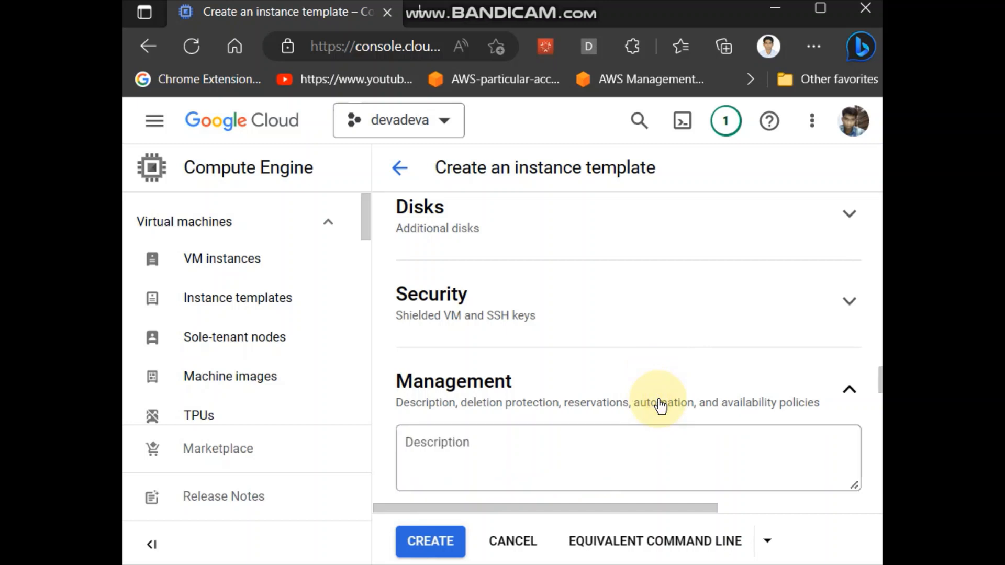
scroll(658, 403, down, 2)
scroll(660, 405, down, 3)
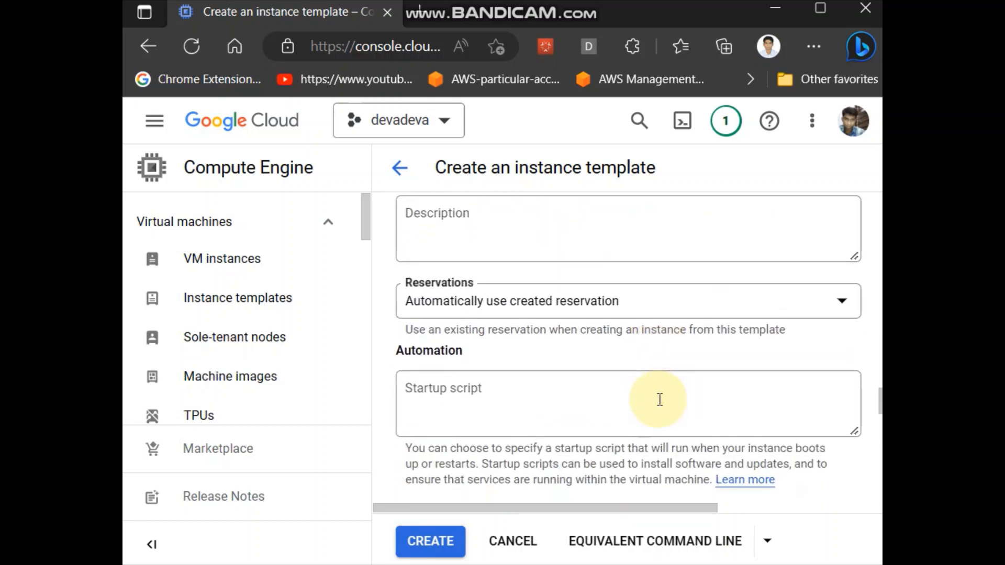
click(639, 394)
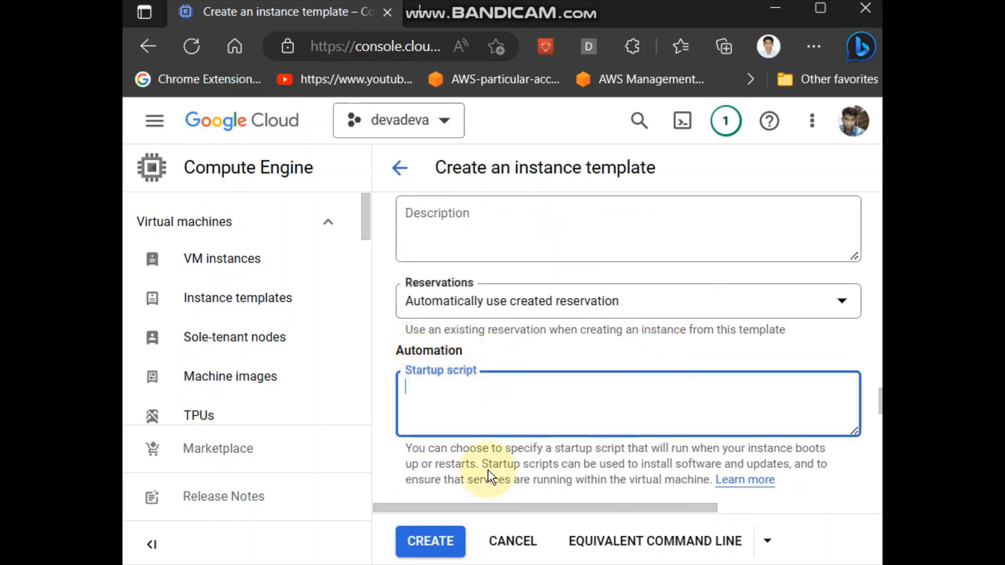
Step: Switch to Notepad and copy the entire Java installation script
key(alt+Tab)
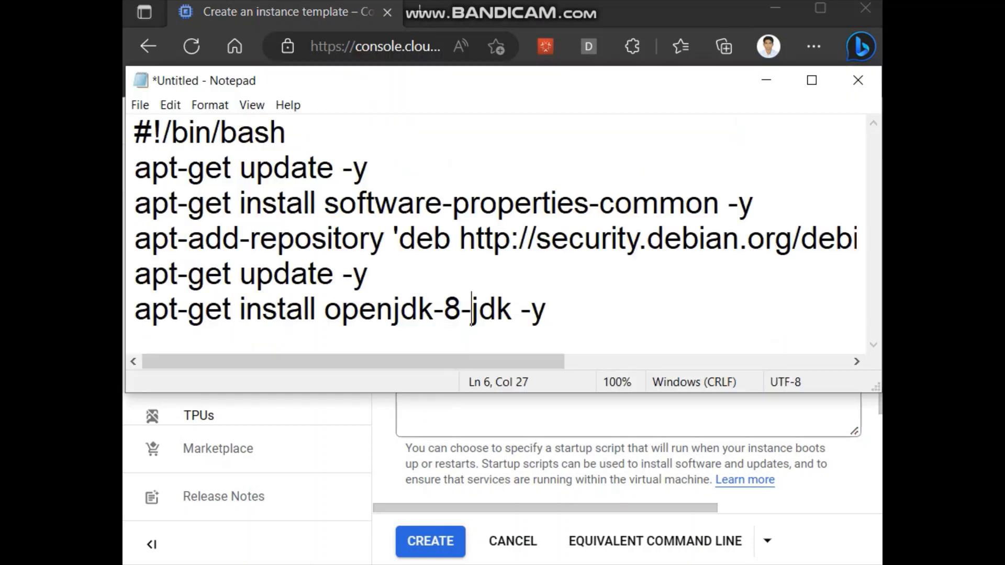
click(433, 310)
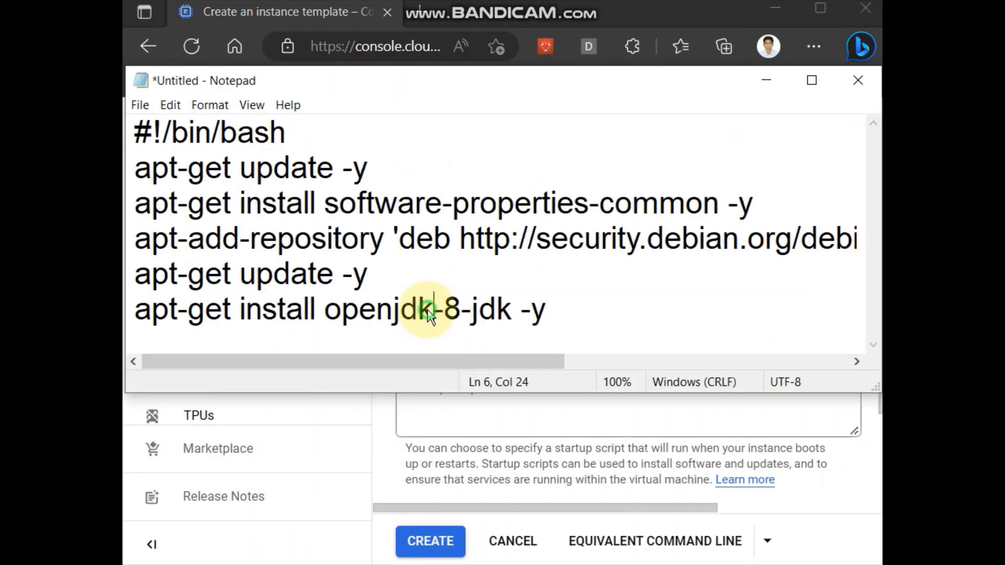
right_click(429, 313)
click(406, 307)
right_click(406, 308)
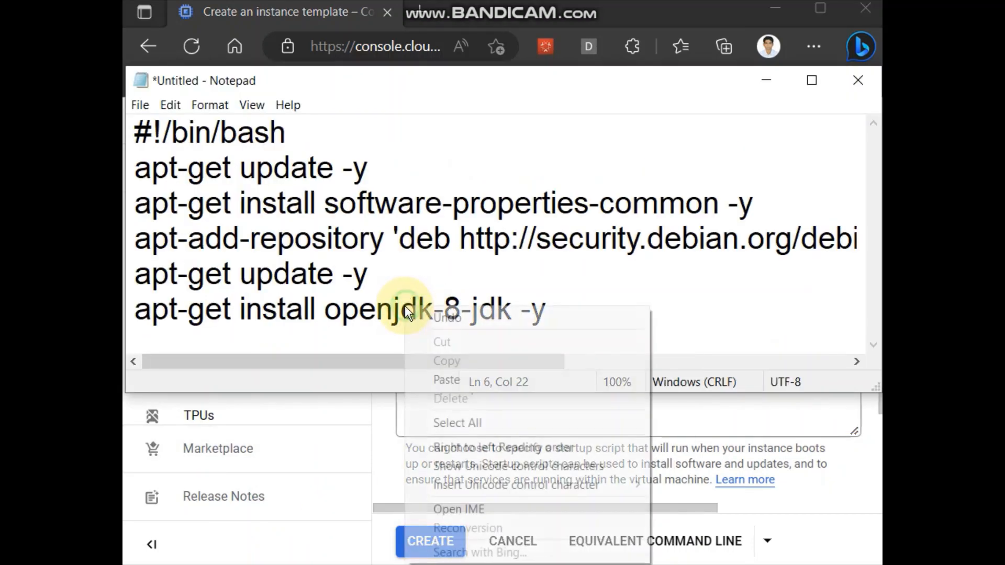
click(471, 419)
right_click(354, 285)
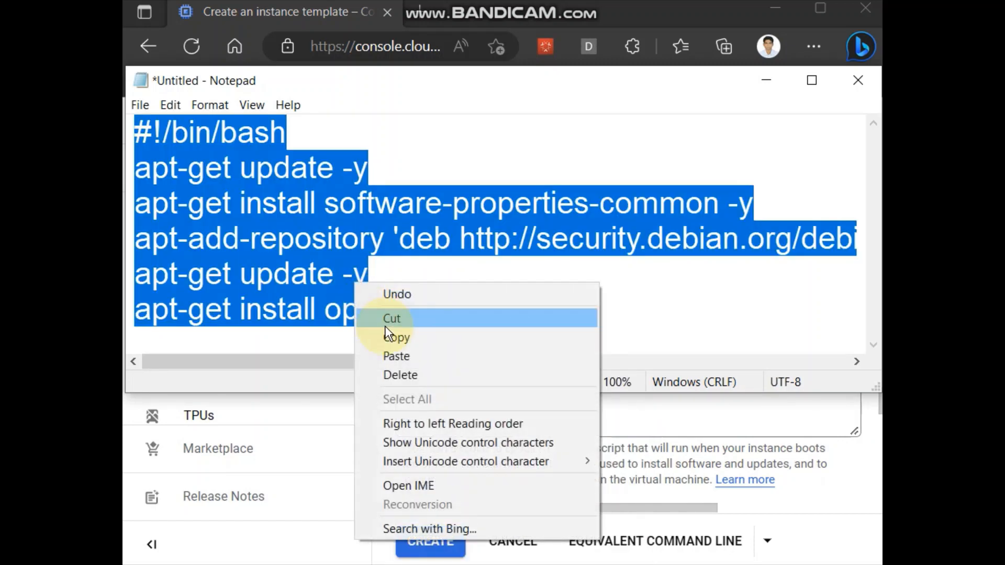
click(392, 338)
Step: Return to the Google Cloud console and paste the copied script as the template's startup script
click(484, 426)
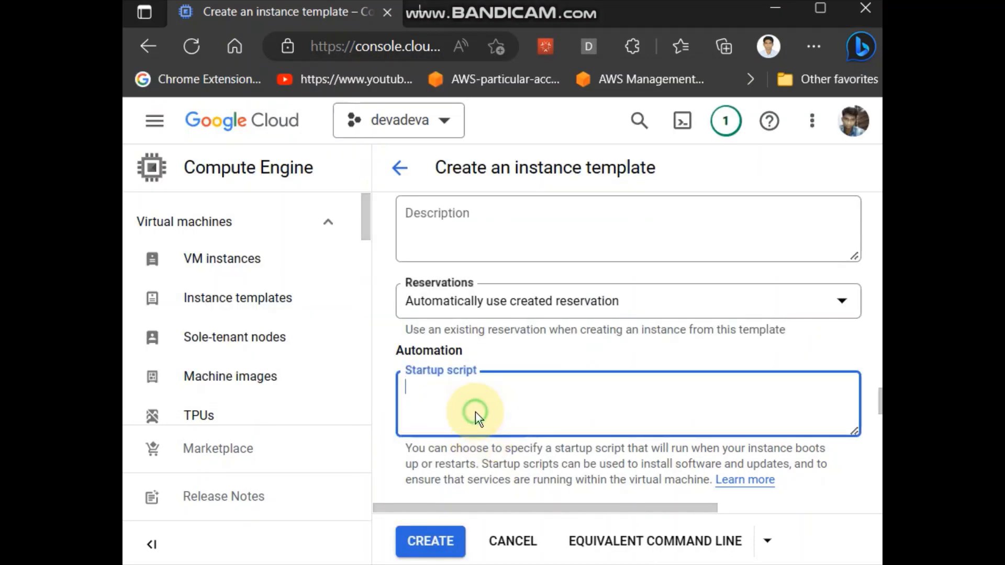
right_click(475, 411)
click(506, 257)
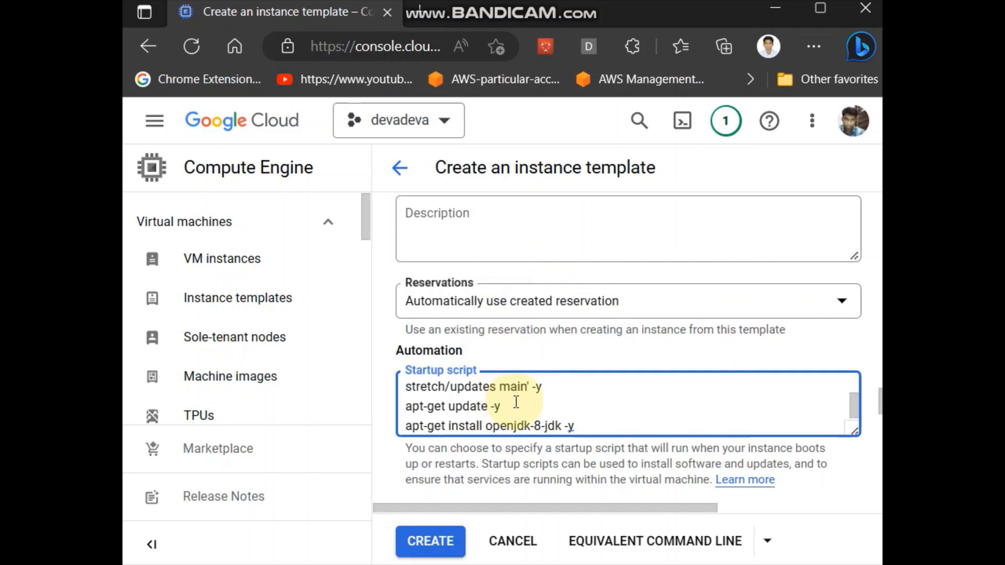
scroll(506, 409, up, 3)
scroll(522, 436, down, 1)
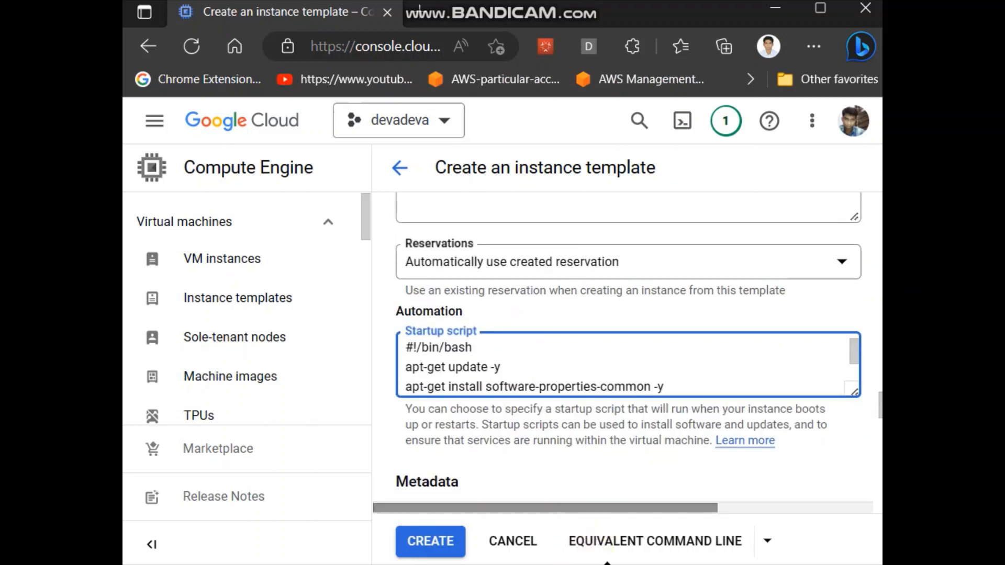
Step: Review the equivalent gcloud command line for the template, including its startup script, and close it
click(692, 555)
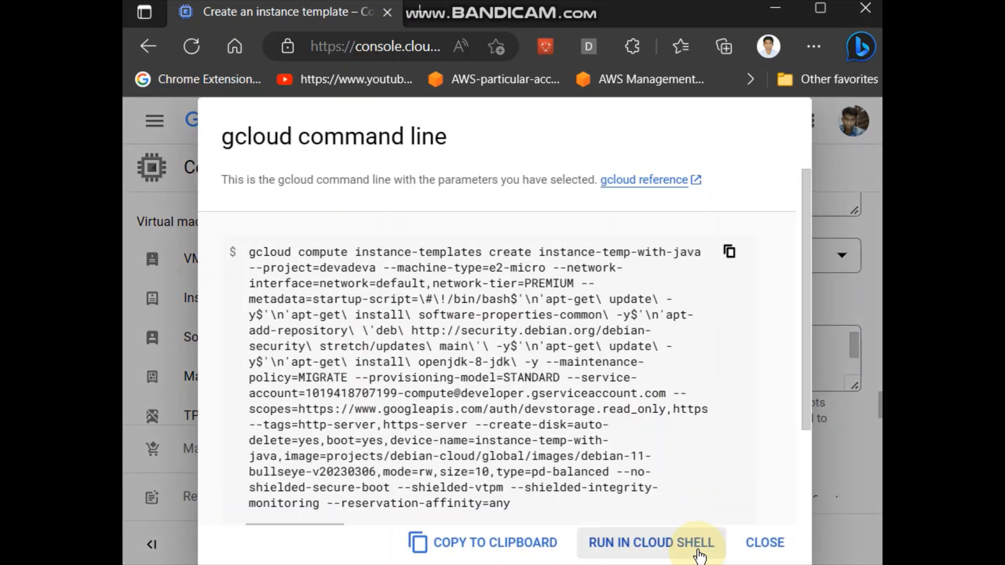
scroll(458, 423, down, 3)
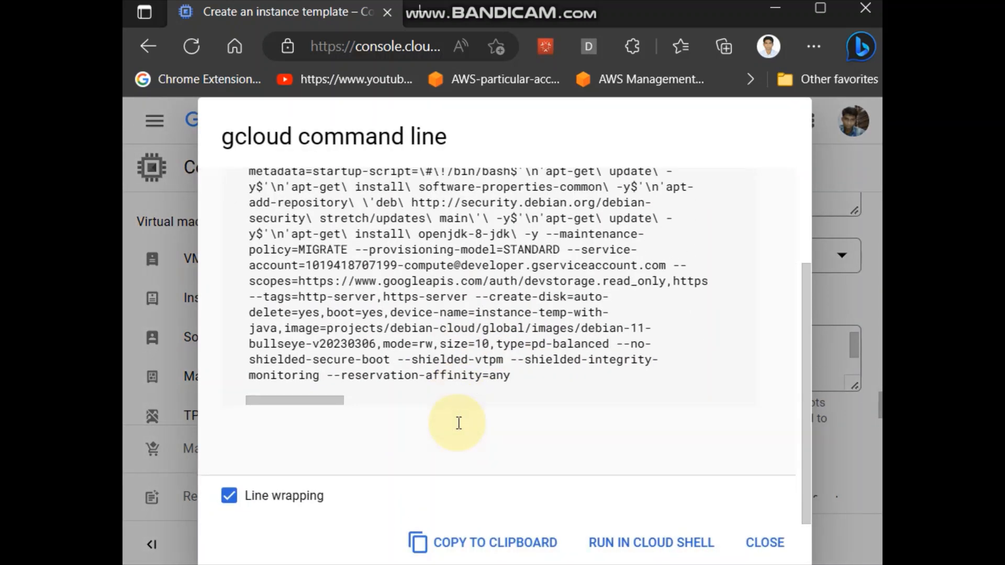
scroll(457, 422, up, 3)
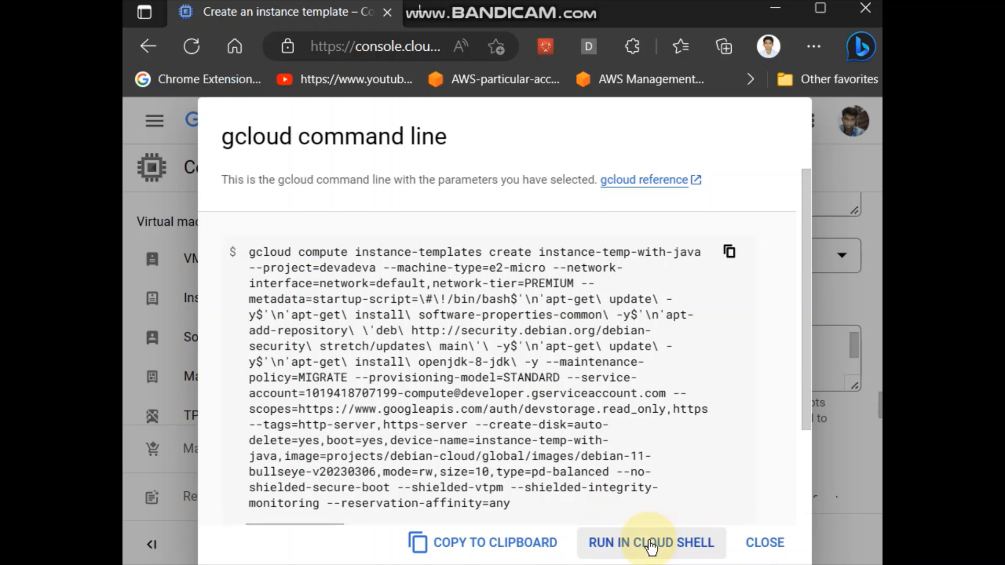
click(755, 550)
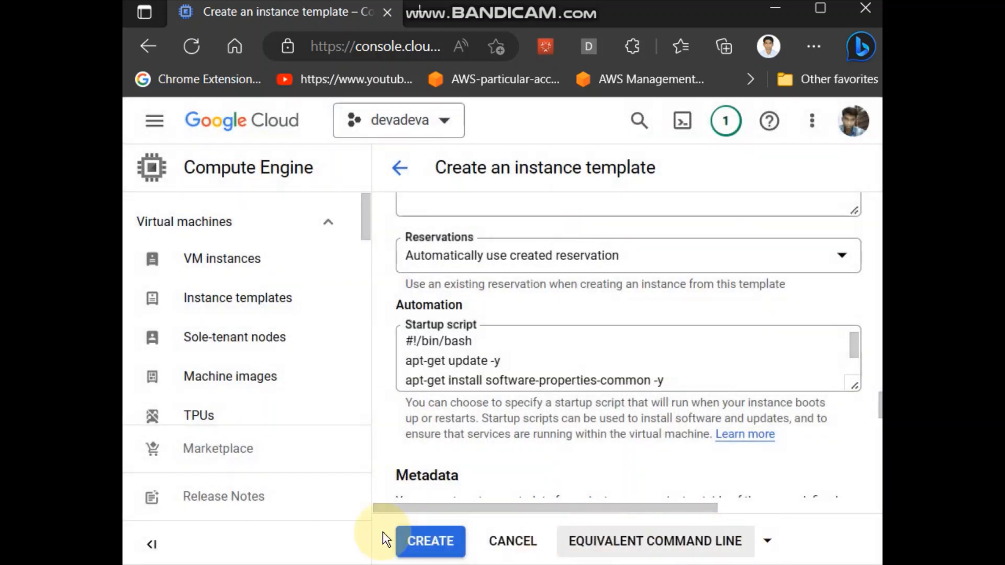
Step: Create the instance template and start a new instance group from instance-temp-with-java
click(432, 542)
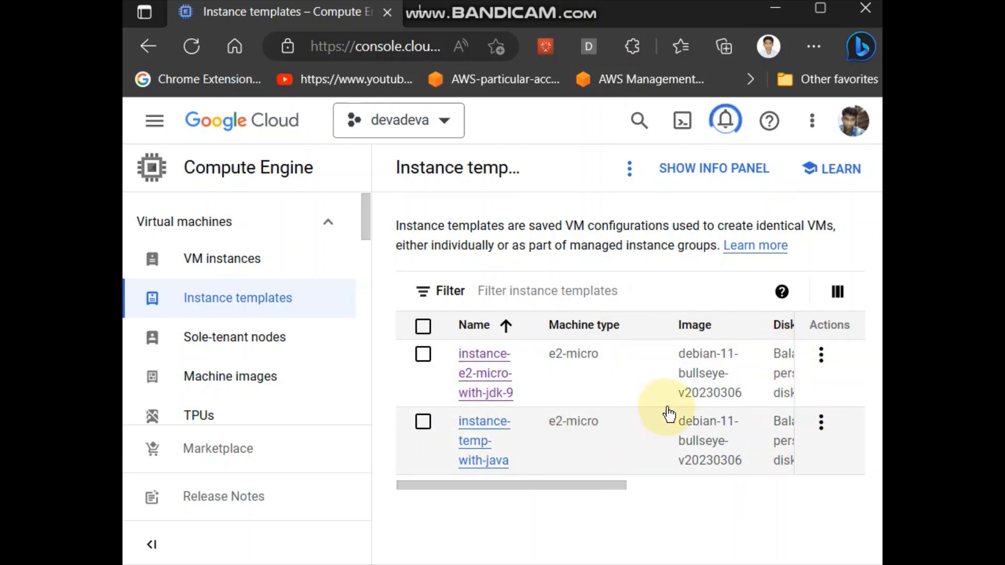
click(821, 422)
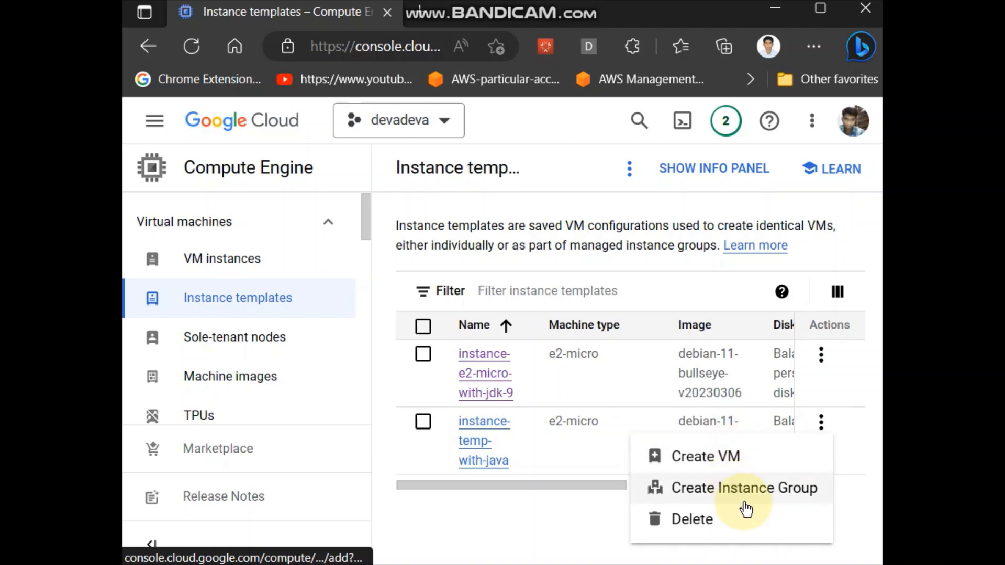
click(500, 492)
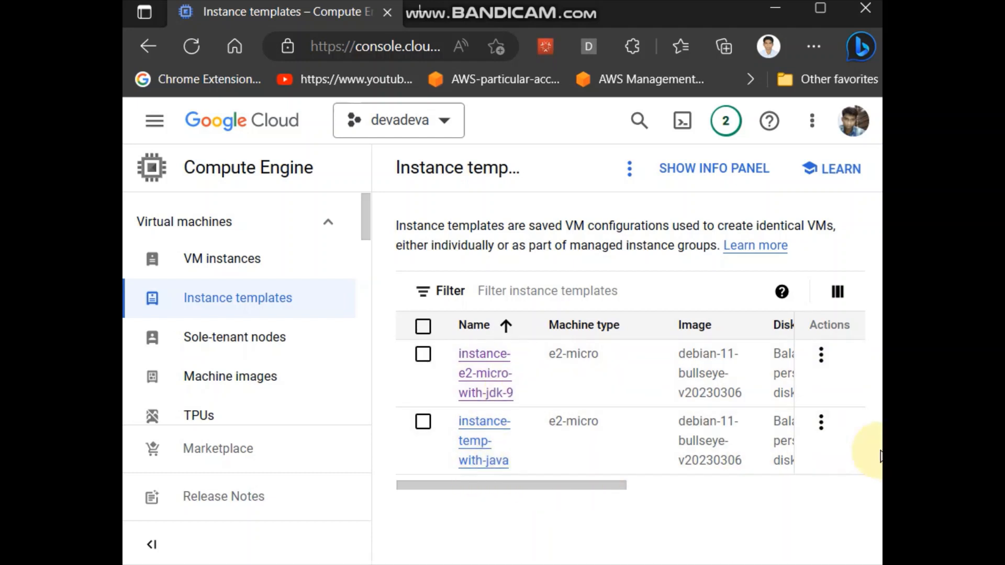
click(822, 423)
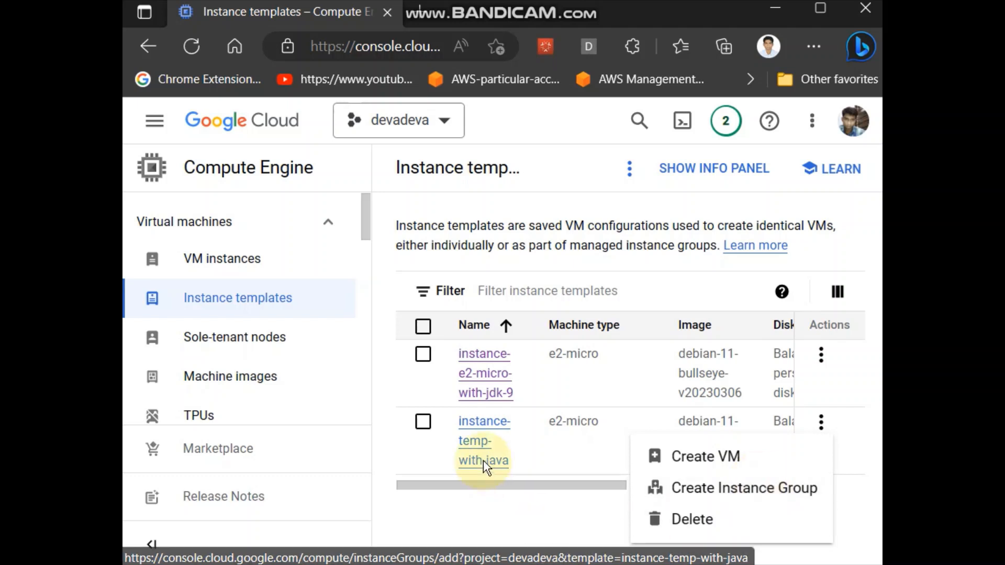
click(790, 500)
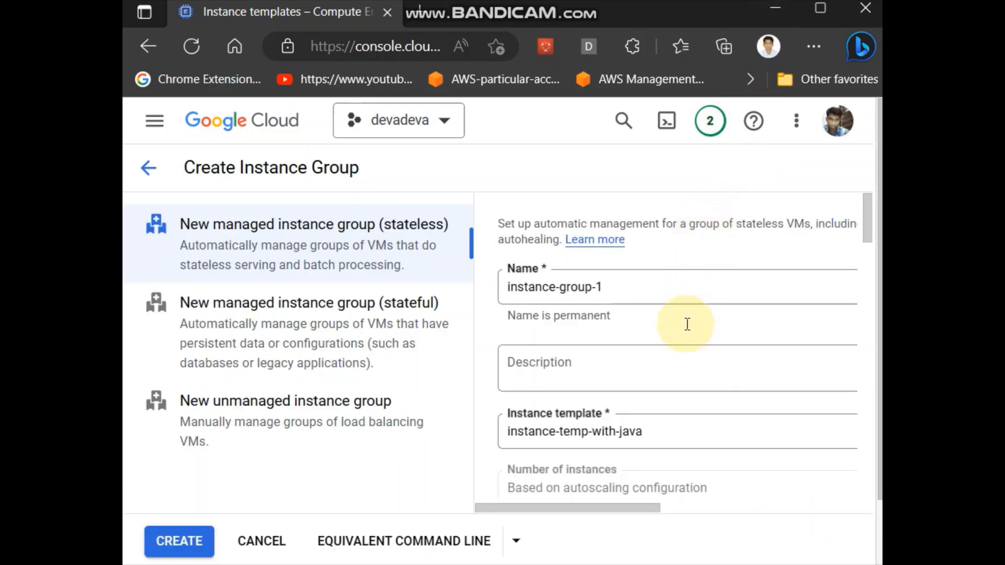
Step: Examine the new instance group's location, autoscaling, VM lifecycle, autohealing and port mapping settings, including its advanced configuration
click(680, 377)
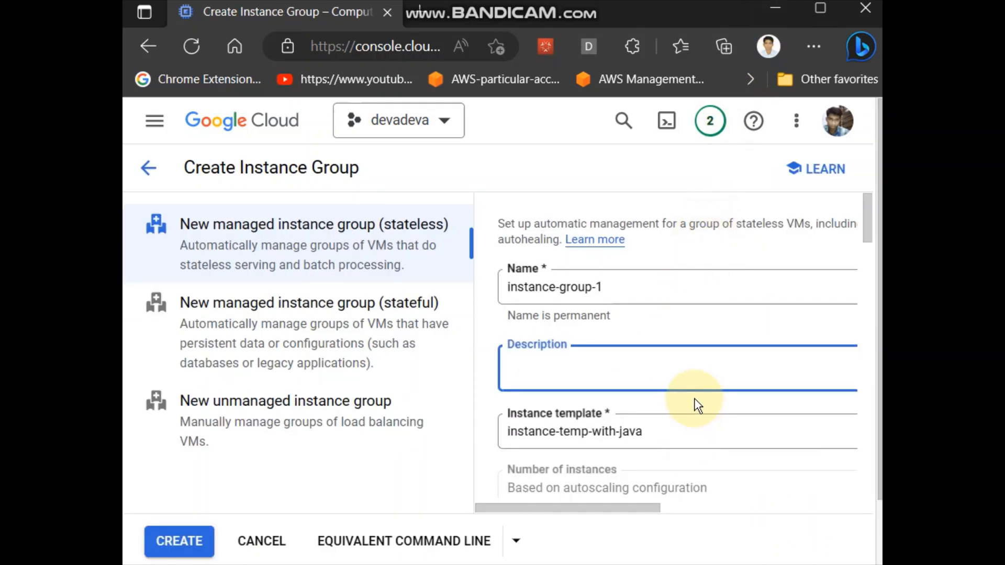
scroll(674, 377, down, 1)
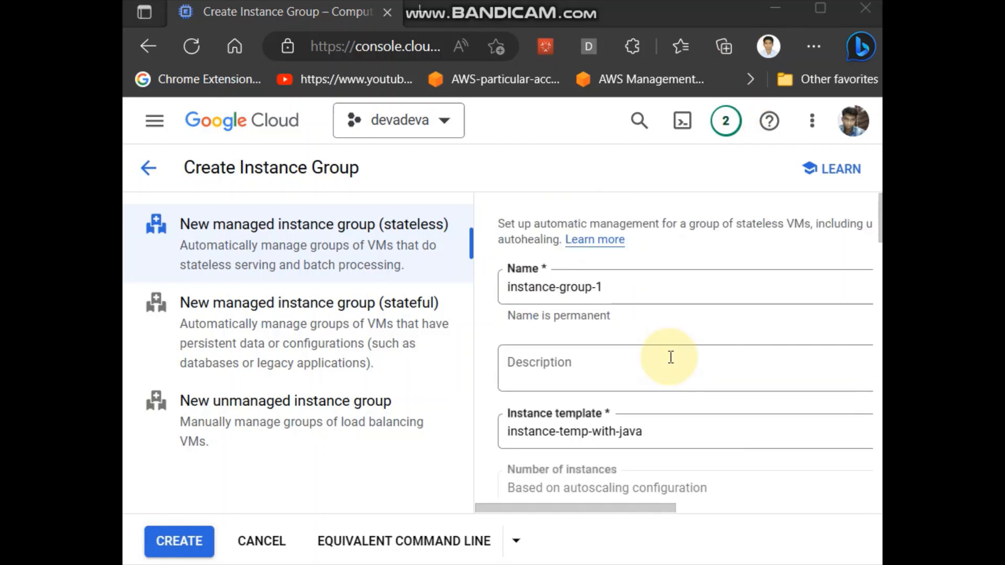
scroll(669, 346, down, 7)
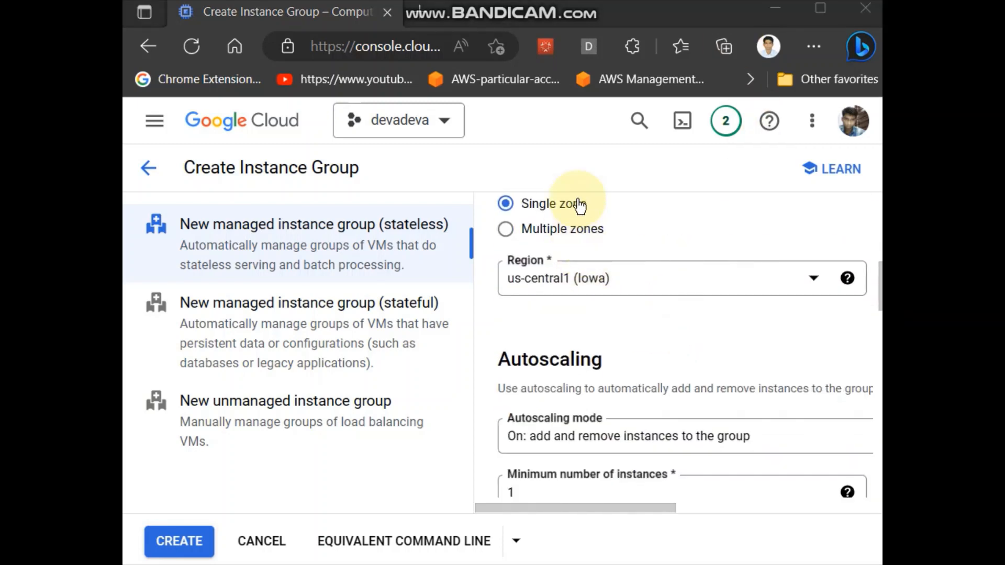
scroll(602, 332, down, 3)
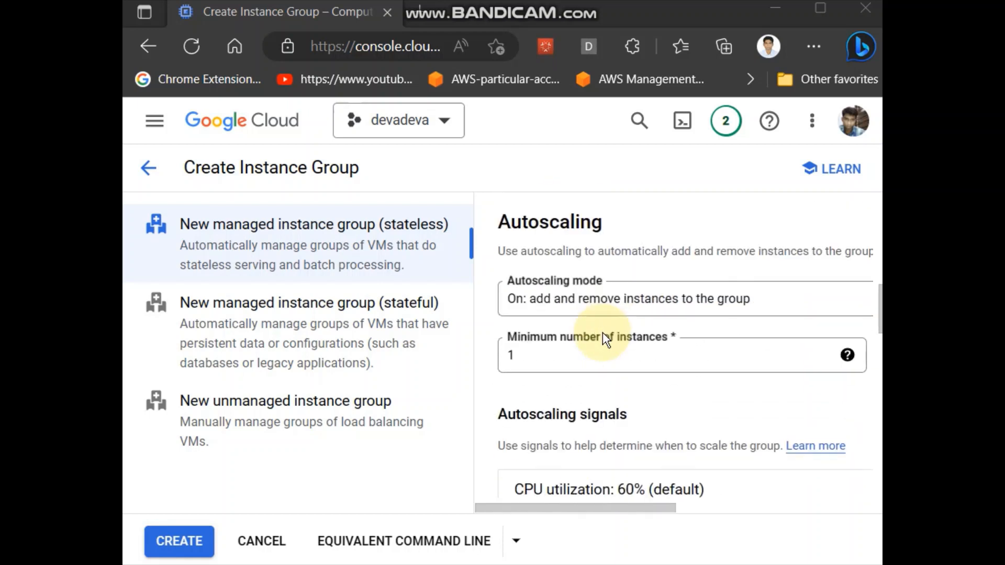
click(563, 359)
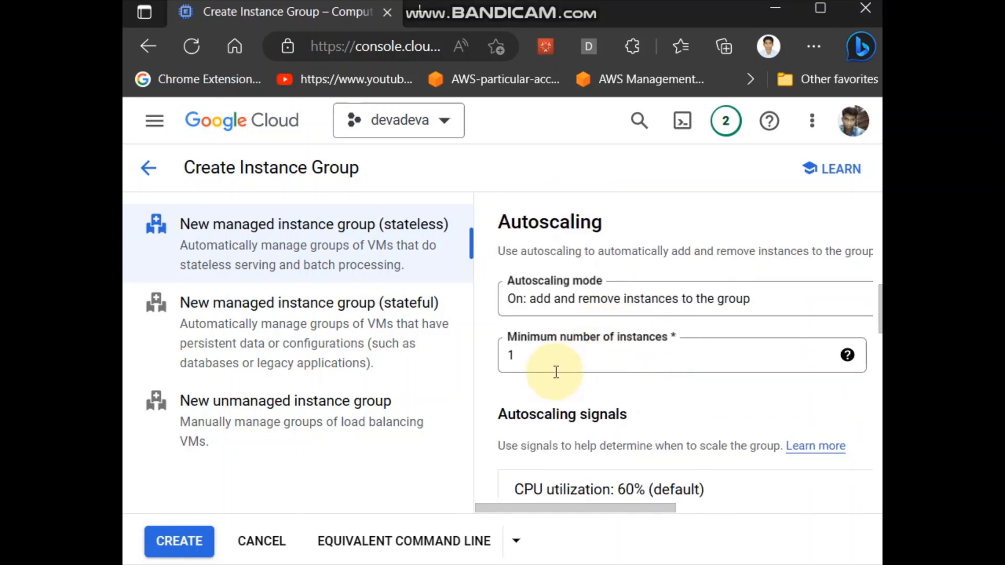
scroll(626, 390, down, 3)
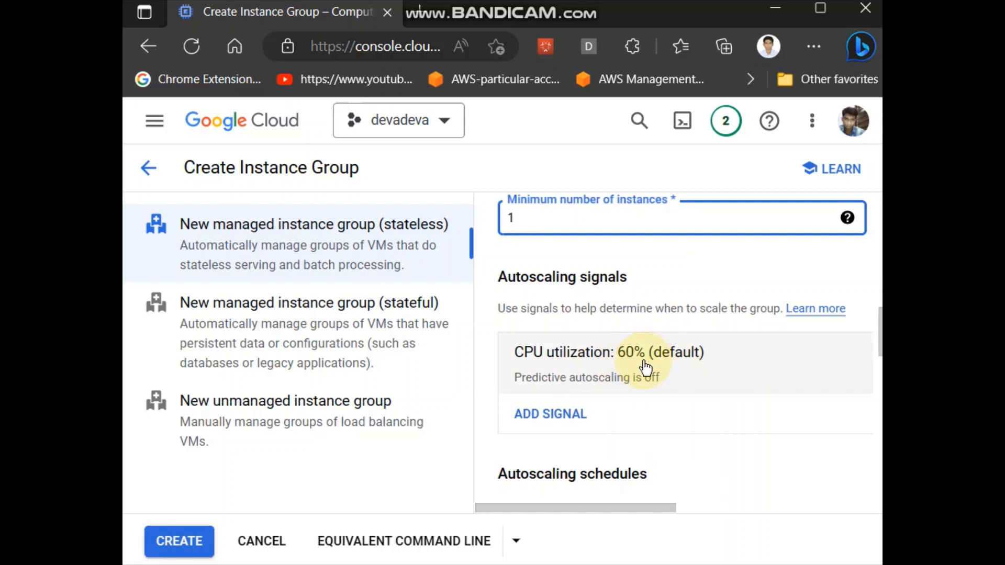
scroll(675, 436, down, 2)
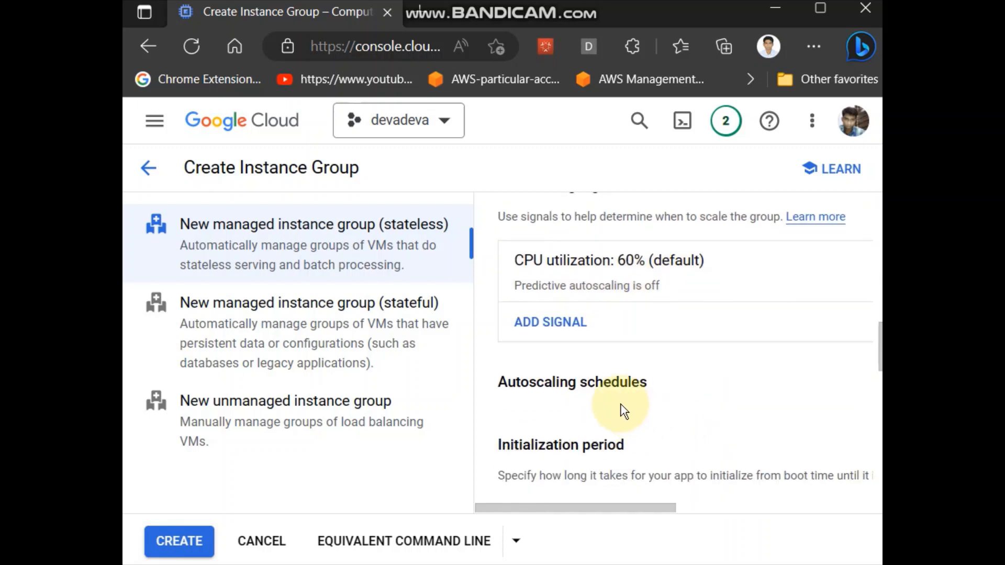
scroll(626, 399, down, 2)
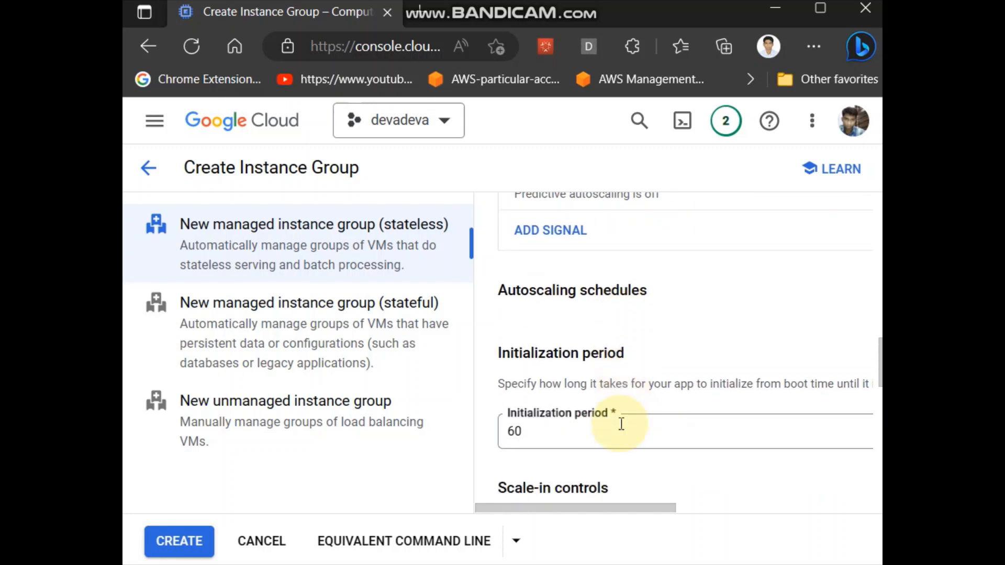
scroll(613, 445, down, 3)
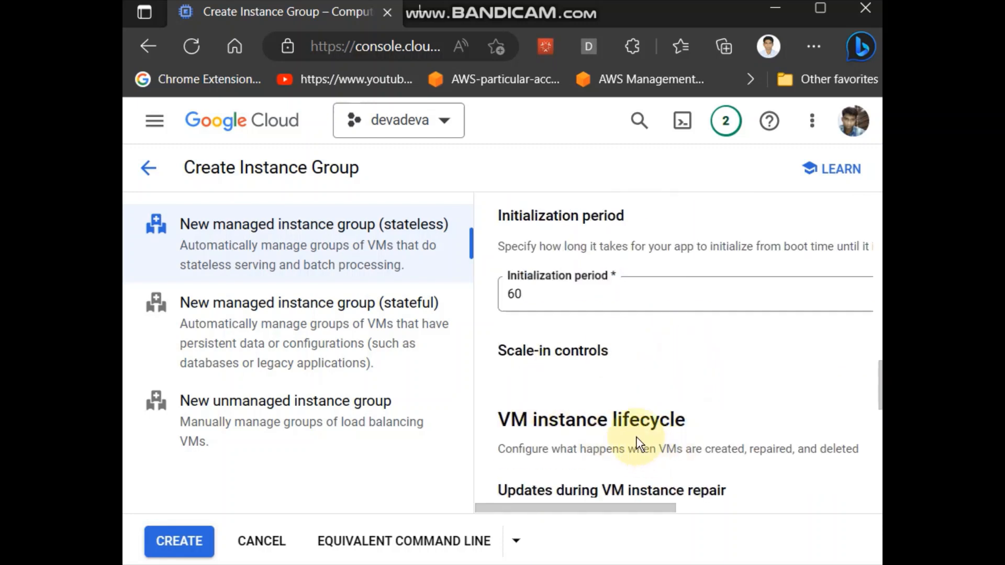
scroll(625, 413, down, 2)
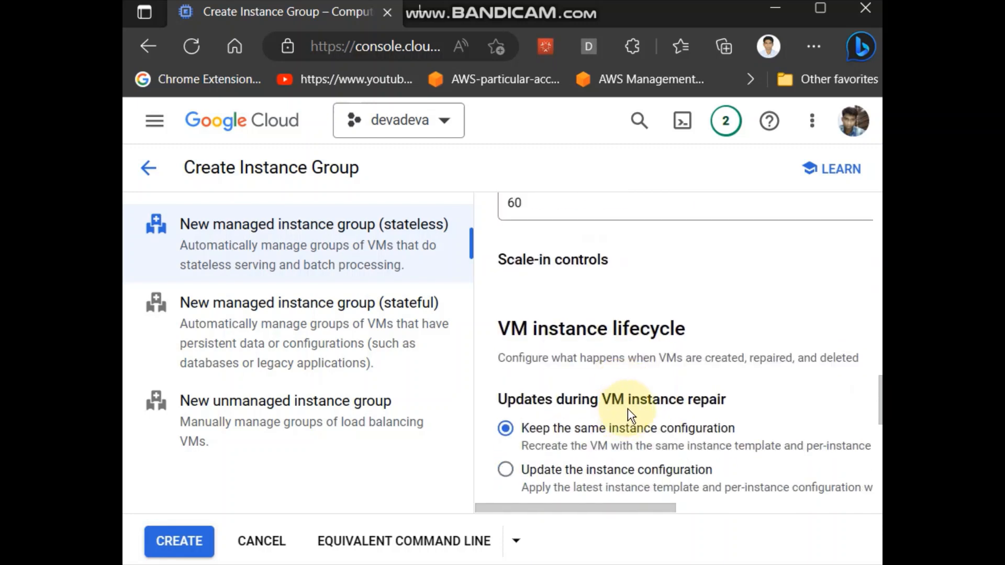
scroll(628, 414, down, 5)
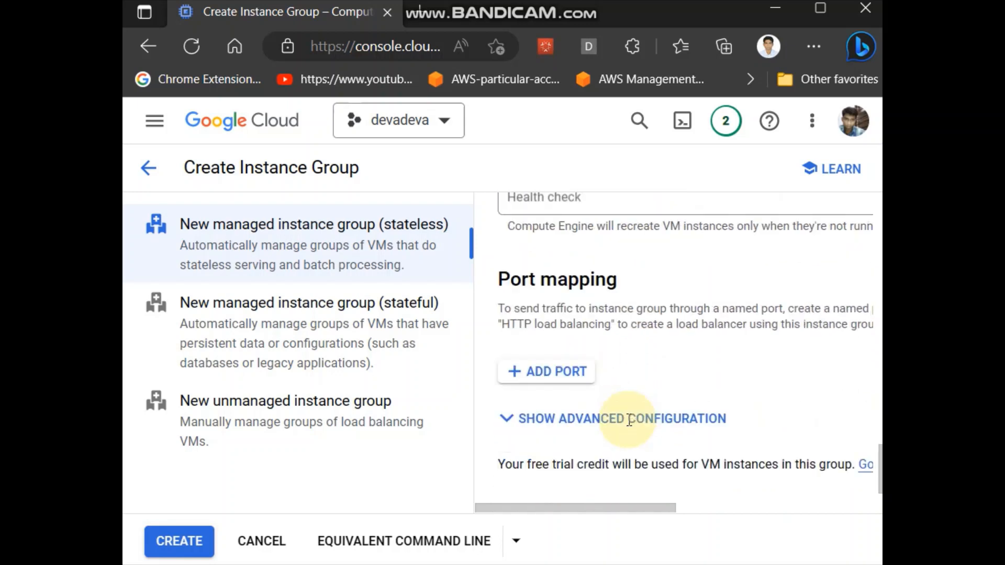
click(628, 414)
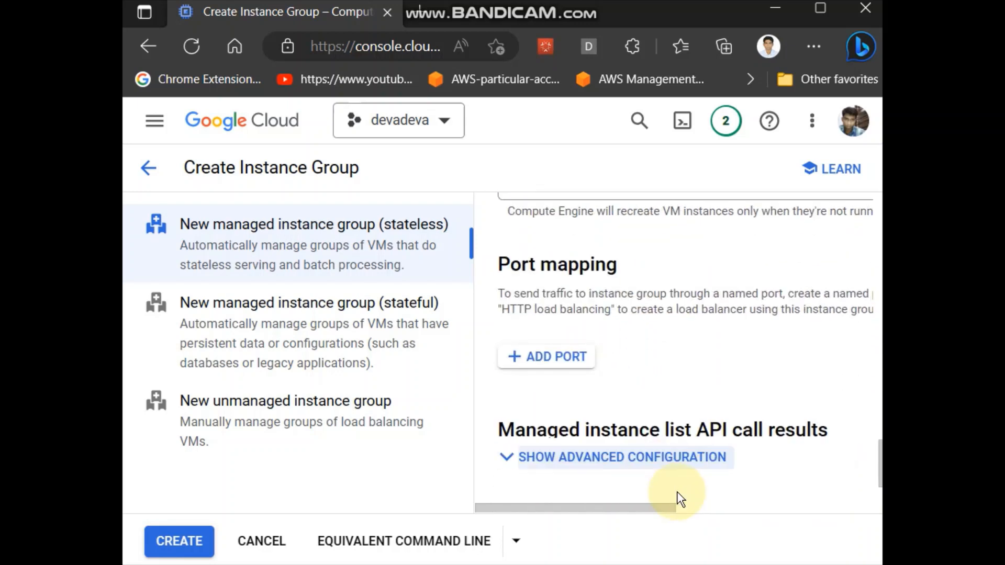
scroll(681, 487, down, 5)
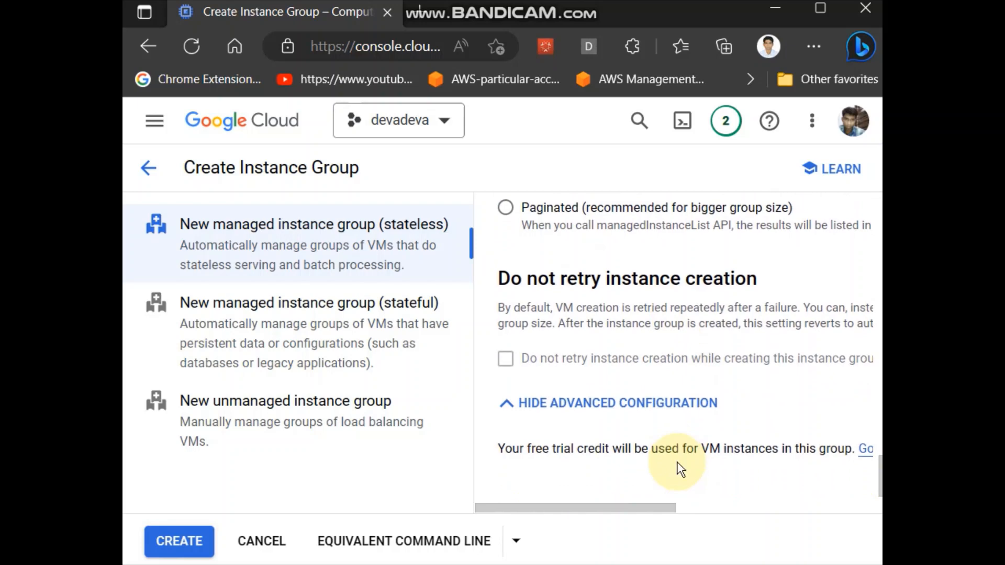
Step: Set the maximum number of instances for the group's autoscaling to 3
scroll(680, 343, up, 10)
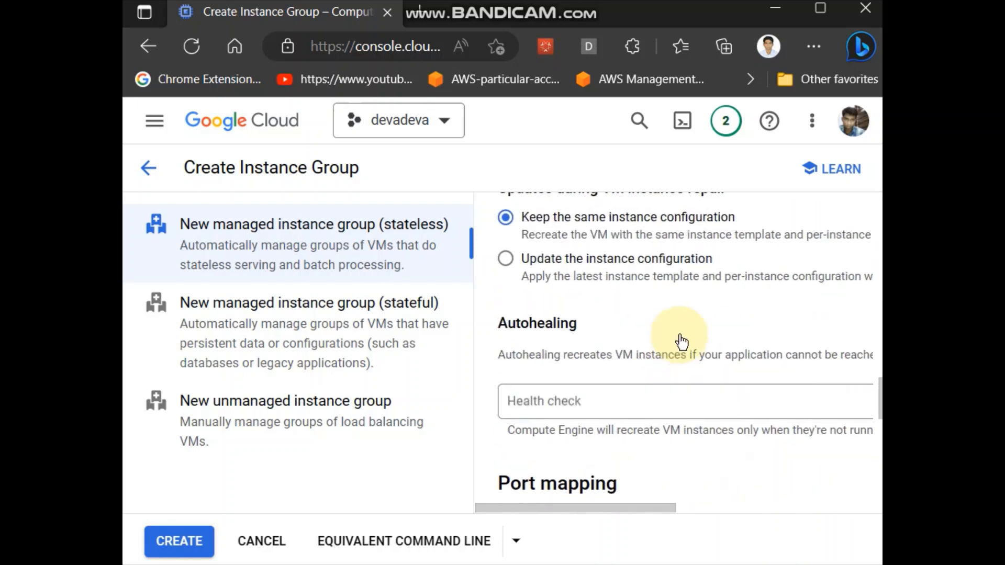
scroll(681, 343, up, 8)
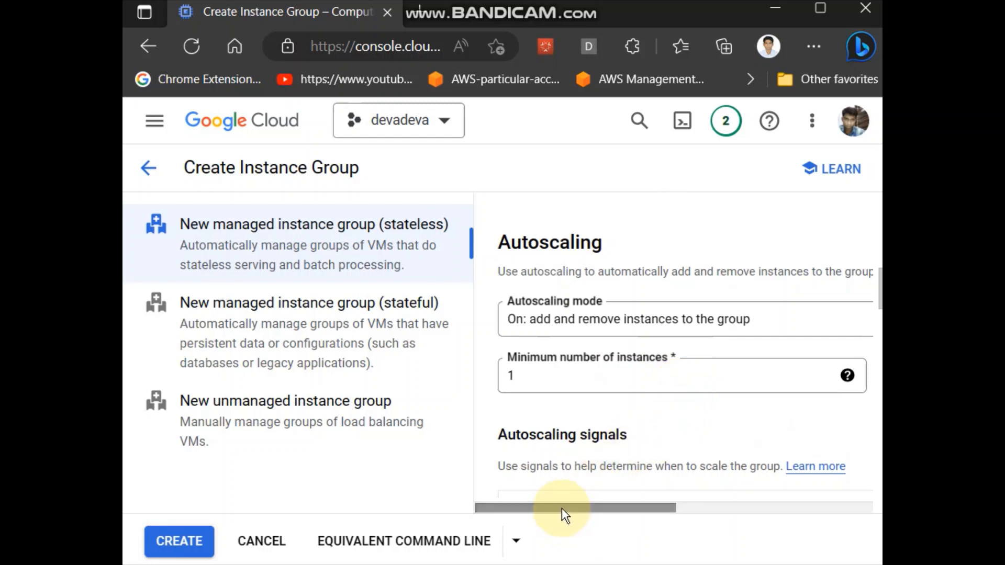
drag(561, 508, 791, 510)
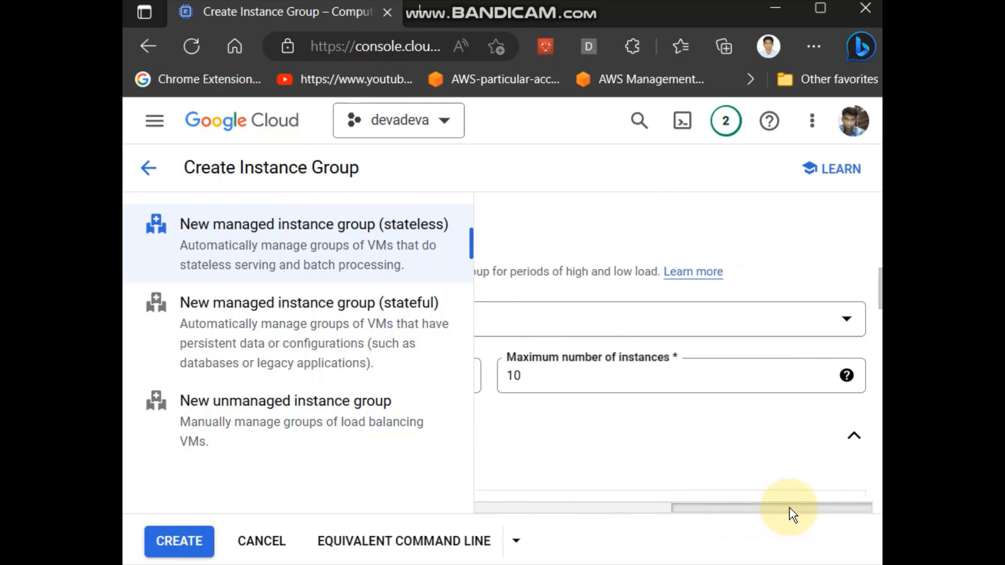
click(584, 383)
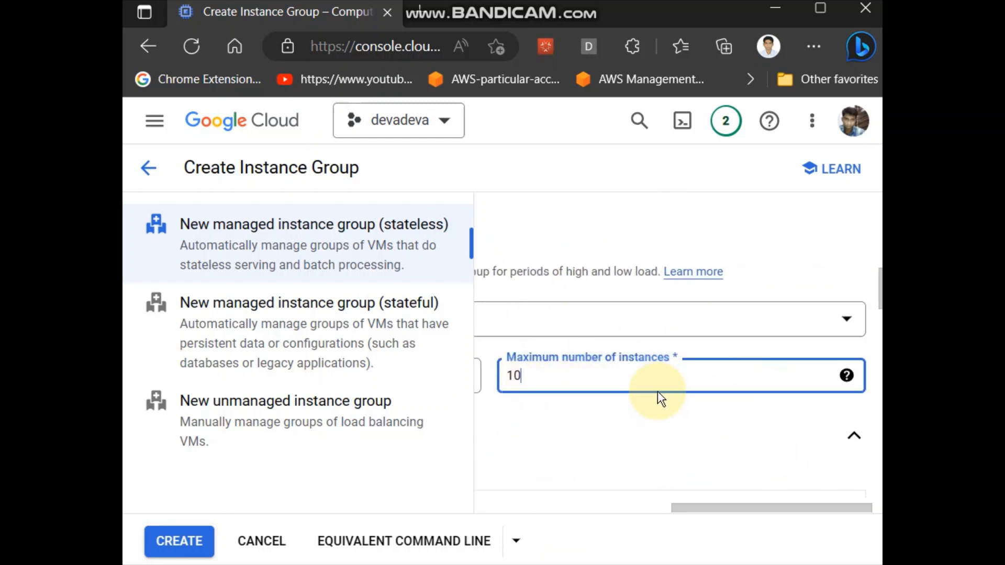
key(BackSpace)
key(BackSpace)
text(2)
key(BackSpace)
text(3)
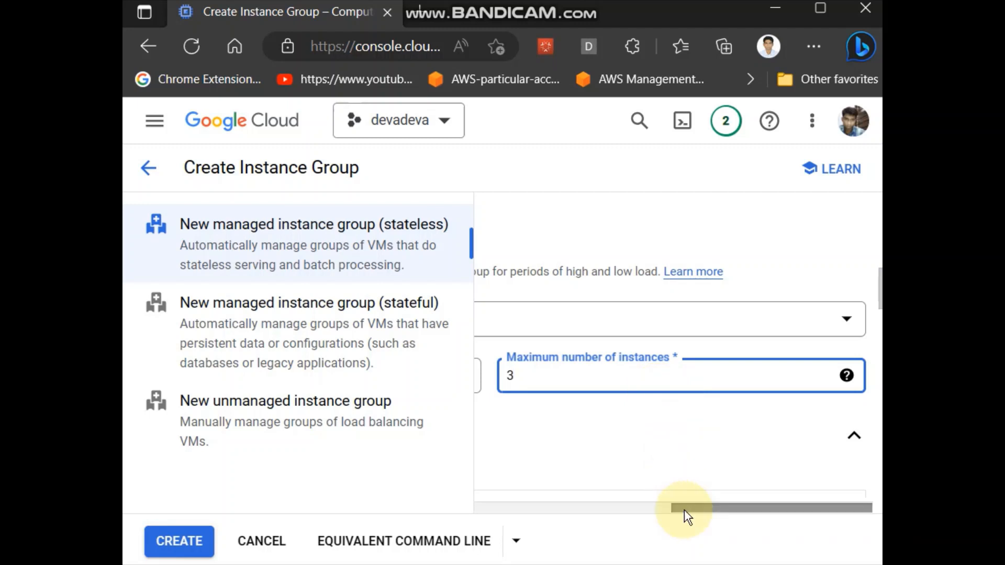
Step: Set the minimum number of instances for the group's autoscaling to 2
drag(684, 510, 518, 513)
click(543, 376)
key(BackSpace)
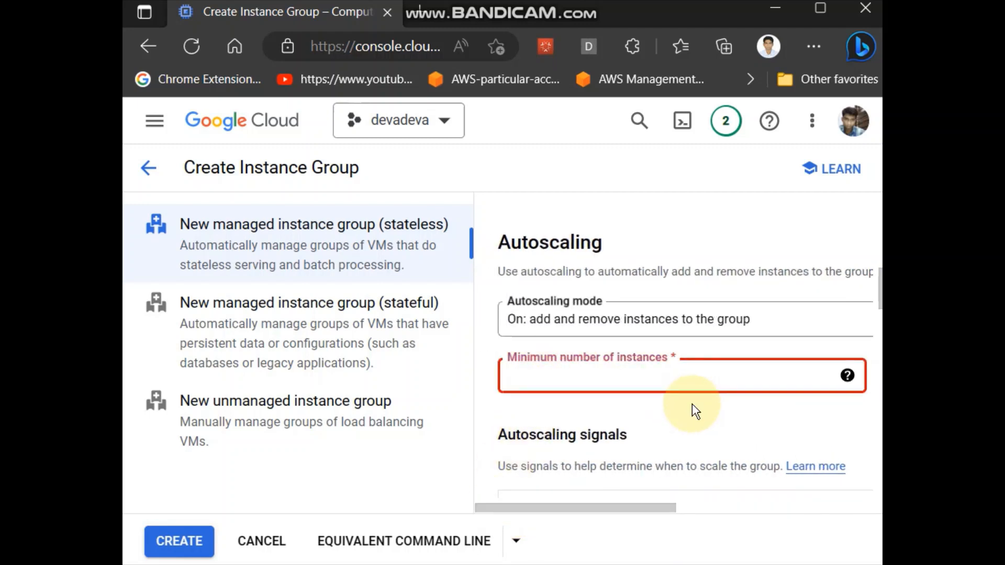
text(2)
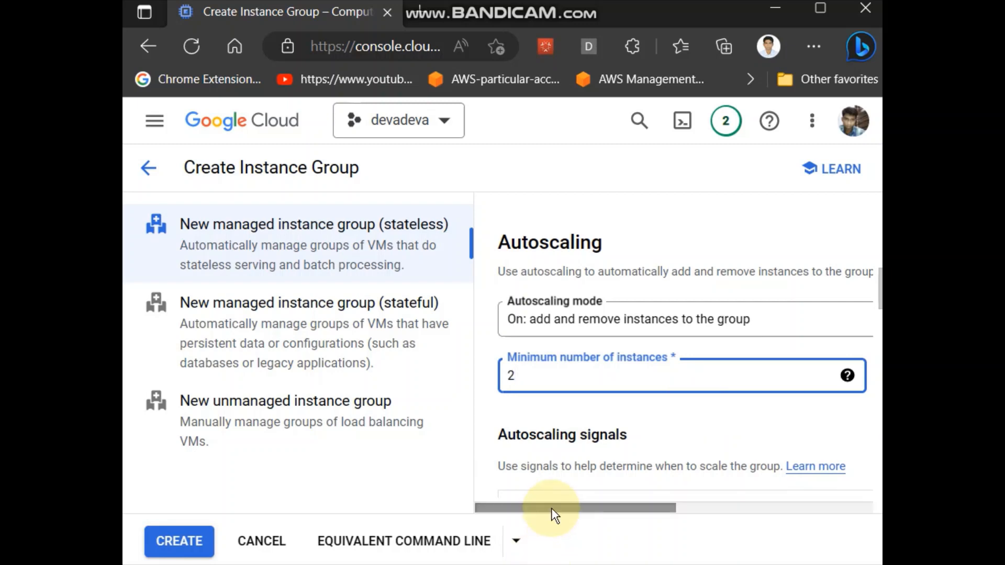
Step: Review the equivalent gcloud commands for creating the instance group and its autoscaling, and close them
drag(554, 511, 519, 506)
scroll(579, 450, down, 20)
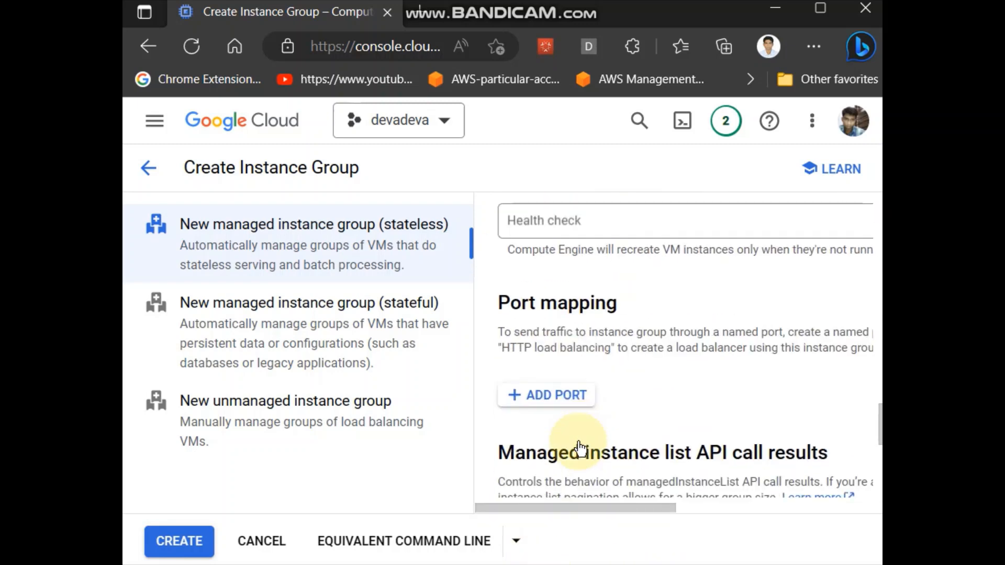
scroll(579, 448, down, 1)
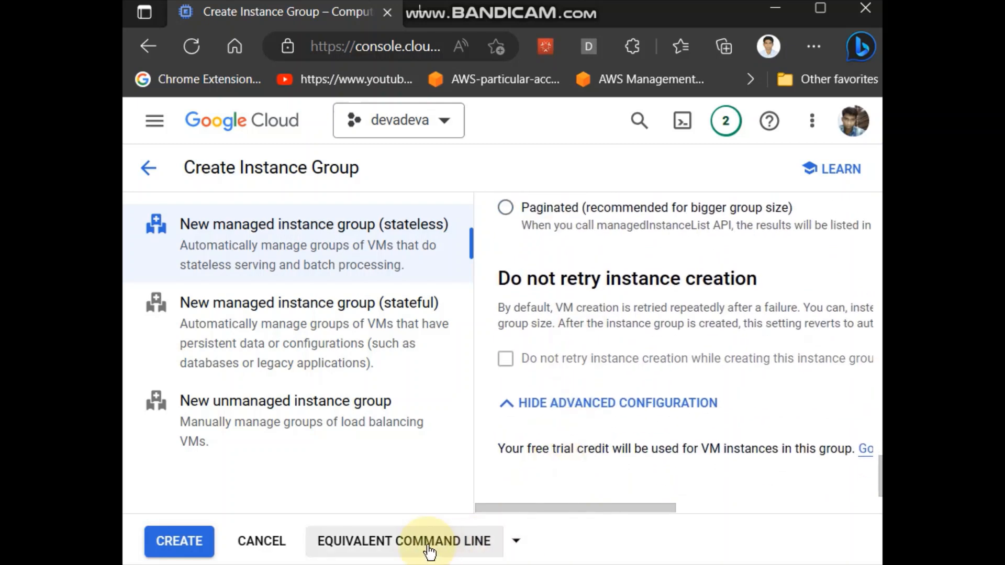
click(430, 549)
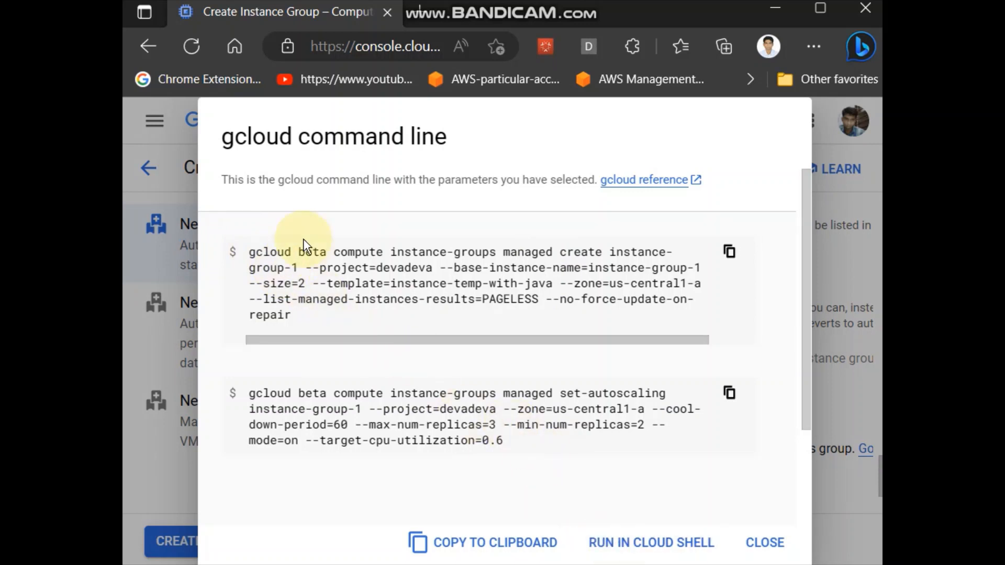
click(765, 547)
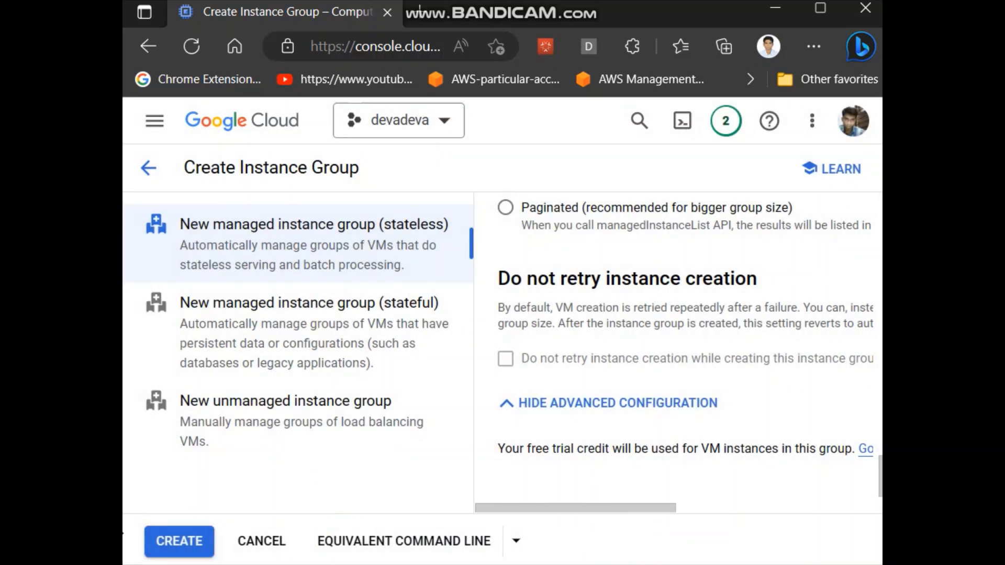
Step: Create the managed instance group instance-group-1 and check its creation in the notifications
click(178, 545)
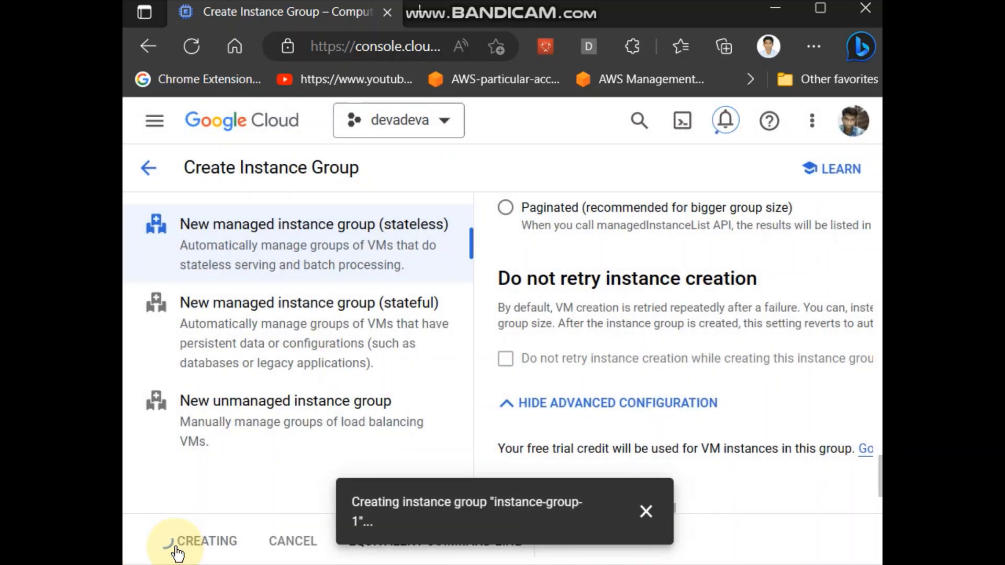
click(725, 126)
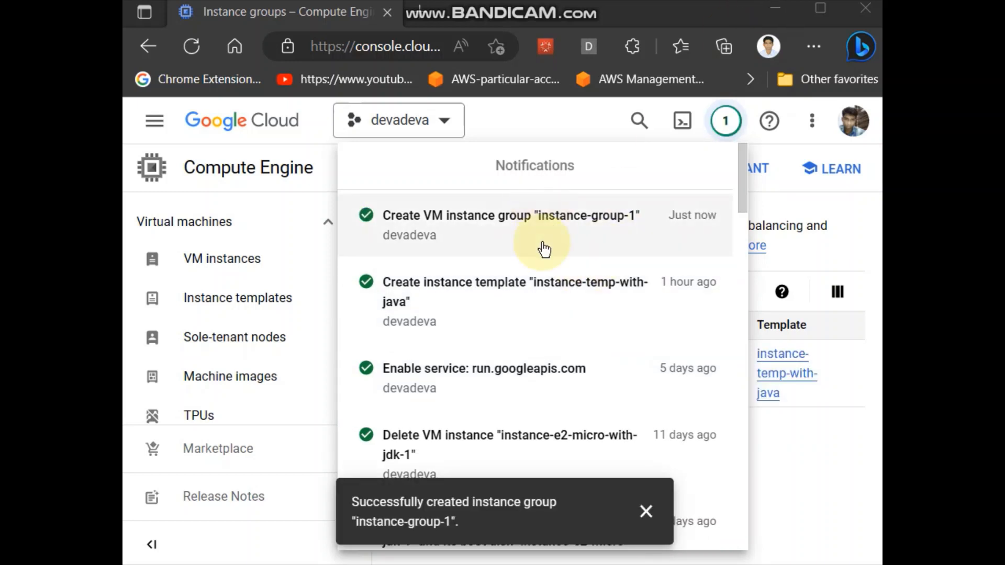
click(831, 483)
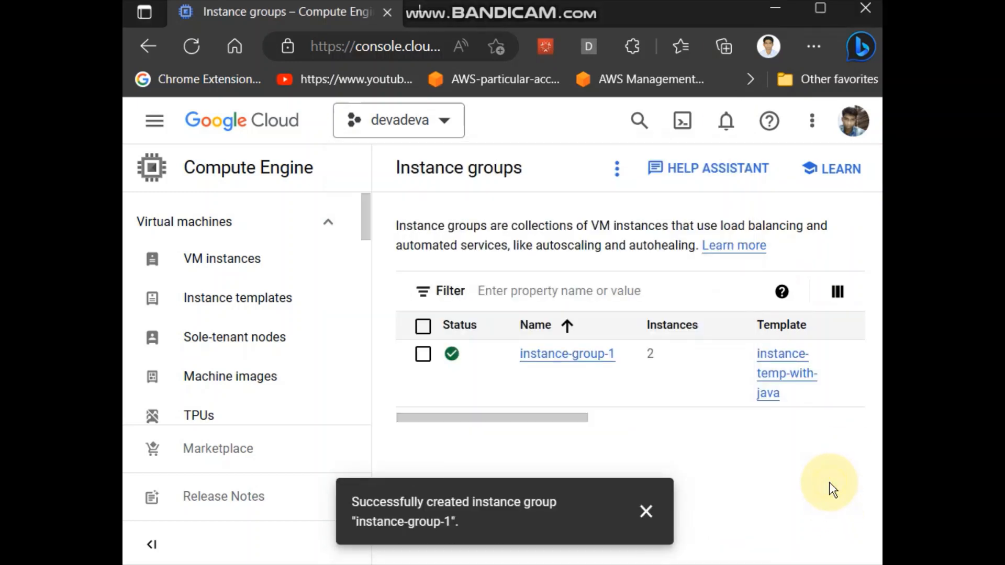
Step: Open the VM instances list and examine the instances belonging to instance-group-1
click(280, 270)
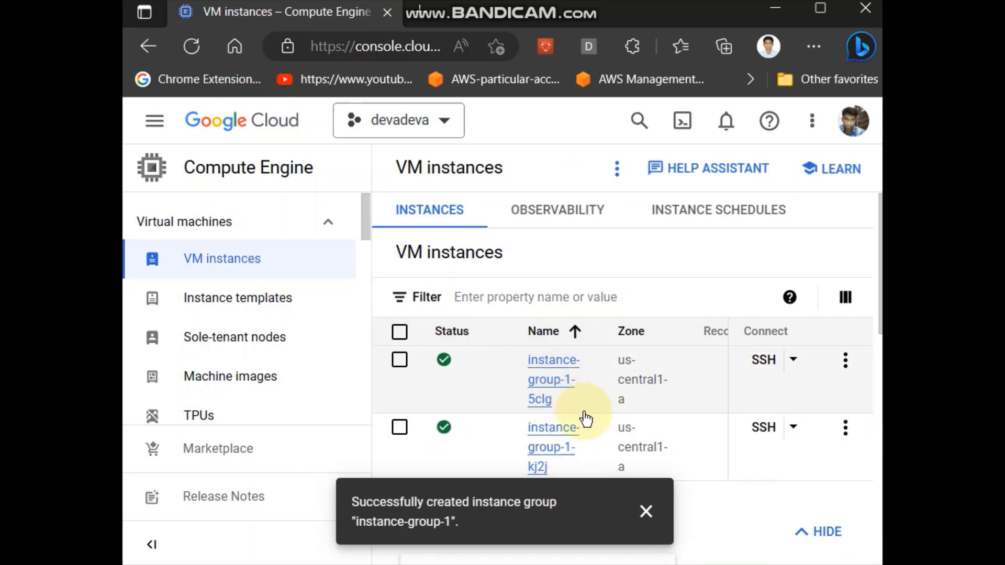
scroll(584, 442, down, 4)
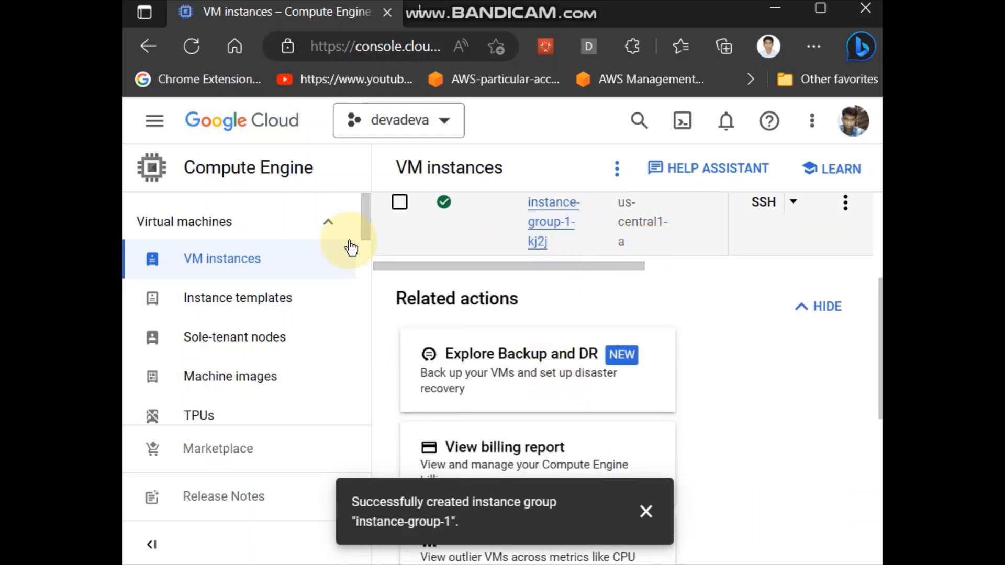
scroll(579, 251, up, 3)
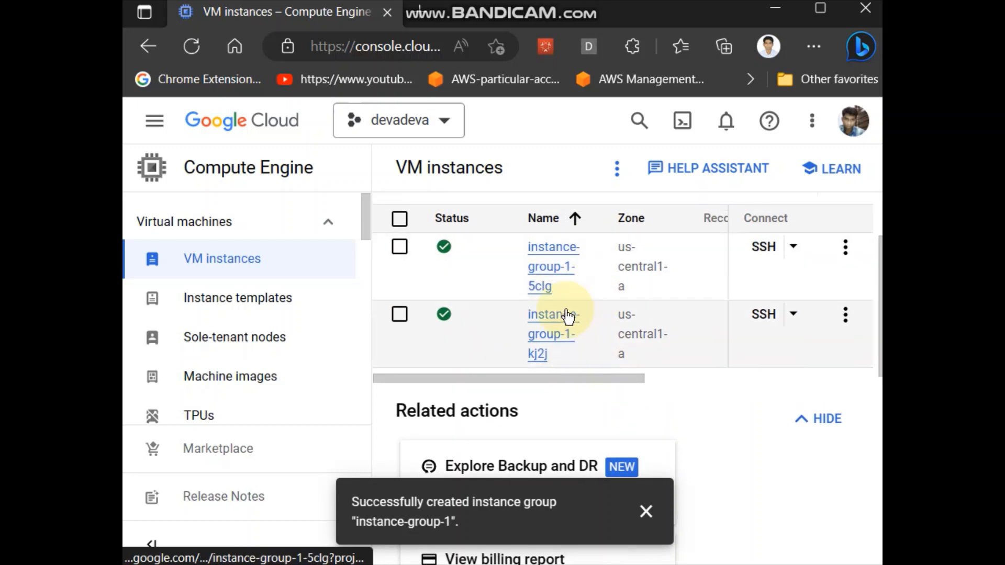
scroll(689, 332, up, 2)
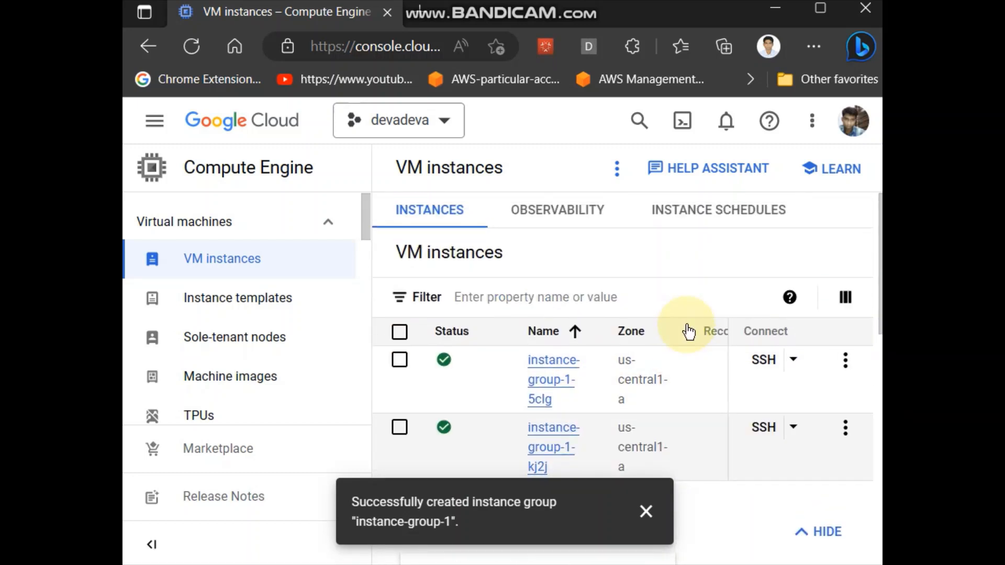
Step: Connect to instance-group-1-5clg through SSH in the browser and try to check the Java version with JAVA -VERSION
scroll(689, 332, down, 2)
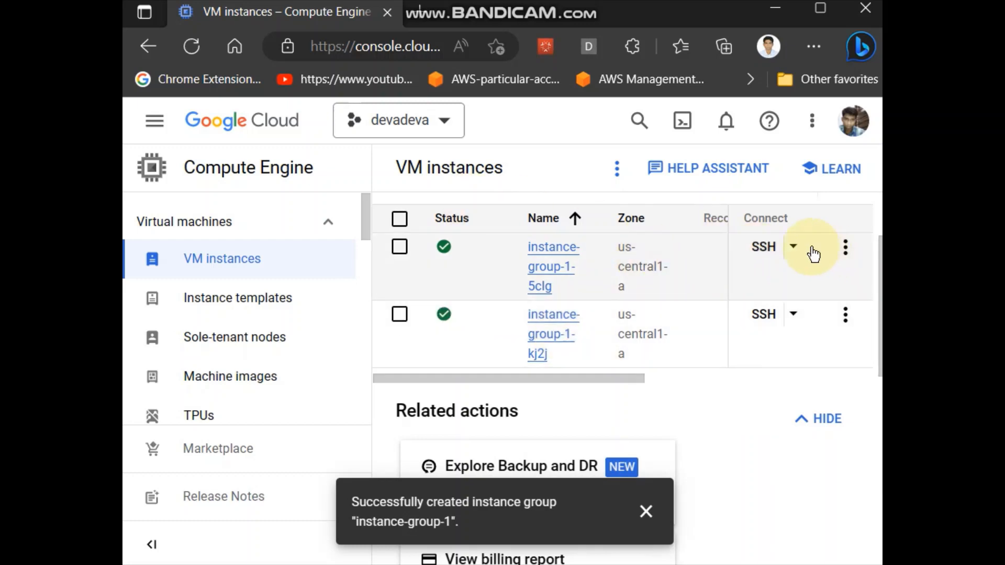
click(773, 248)
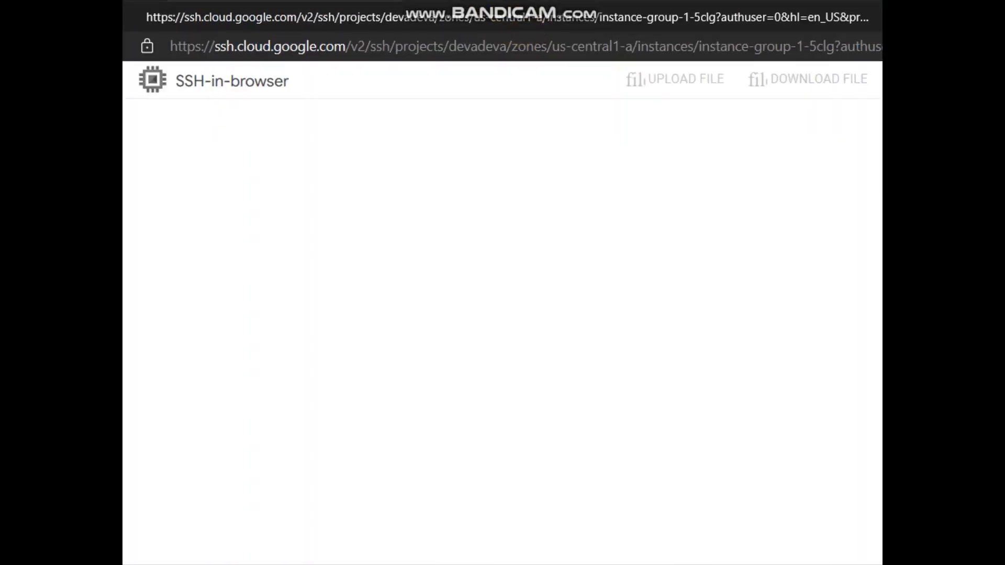
double_click(836, 22)
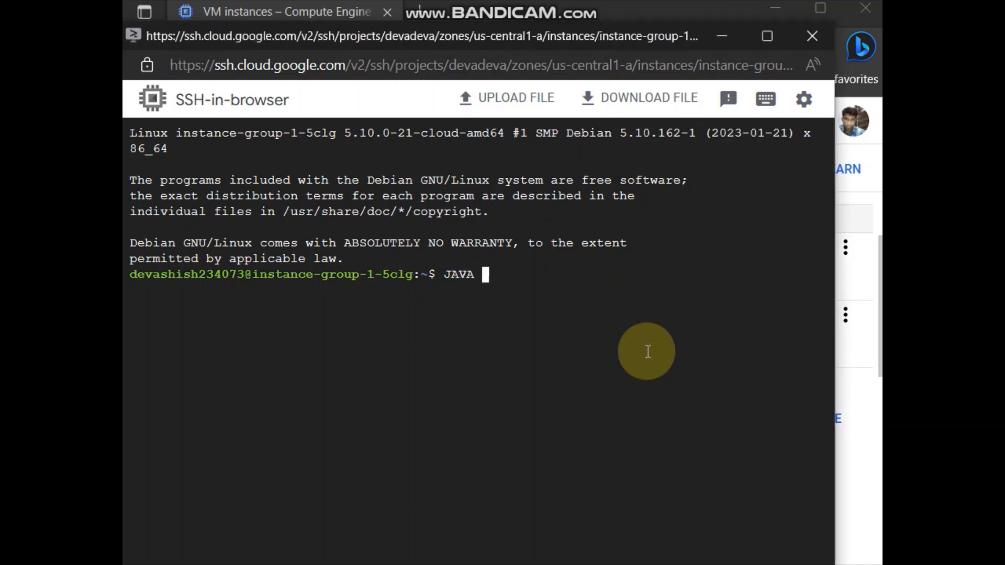
text(N)
key(Return)
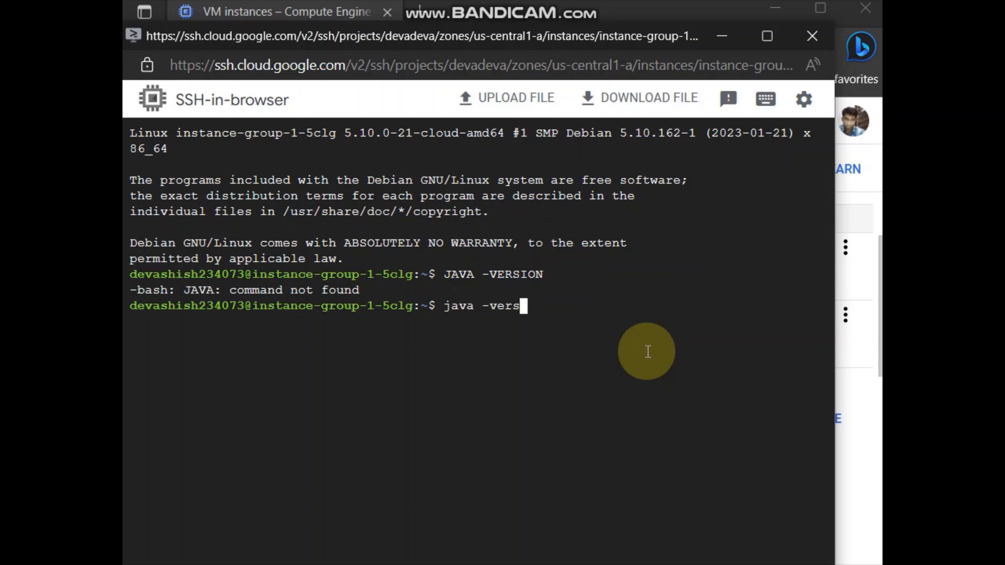
Step: Check the installed Java version with java -version, and try to run msstat on the VM
text(java -version)
key(Return)
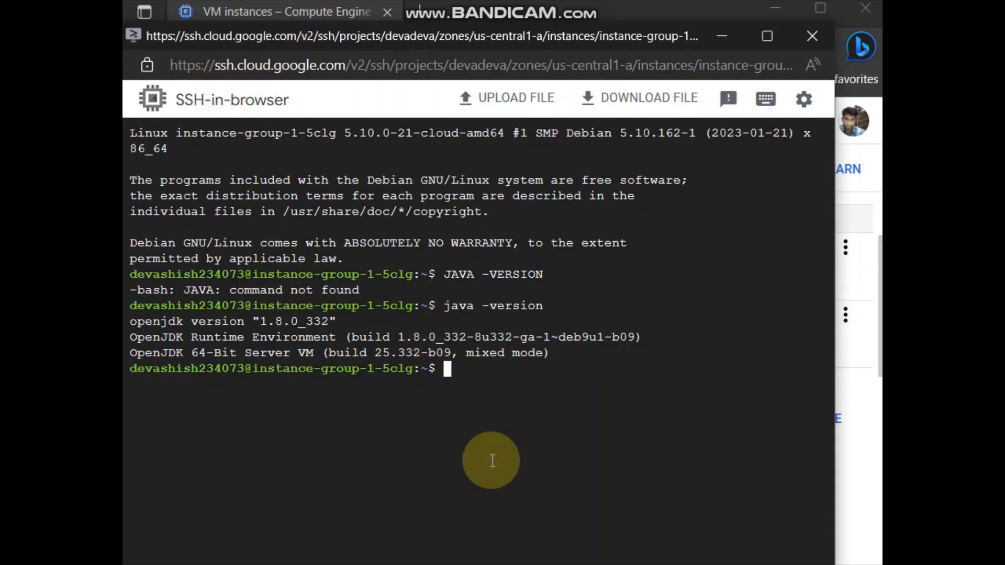
text(ta)
key(Return)
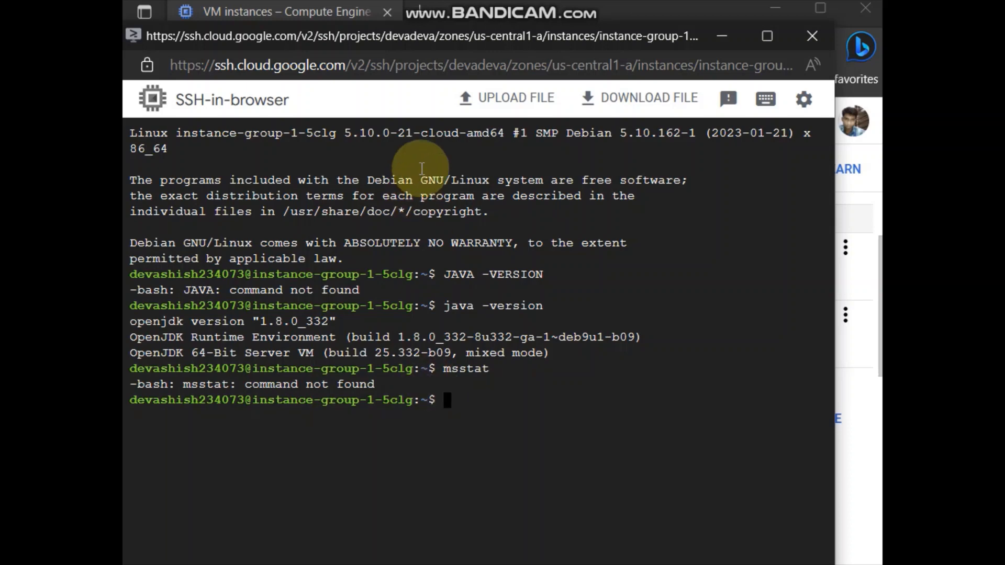
Step: Switch to the stress(1) Linux man page in the other browser window and review its synopsis, description and options
key(alt+Tab)
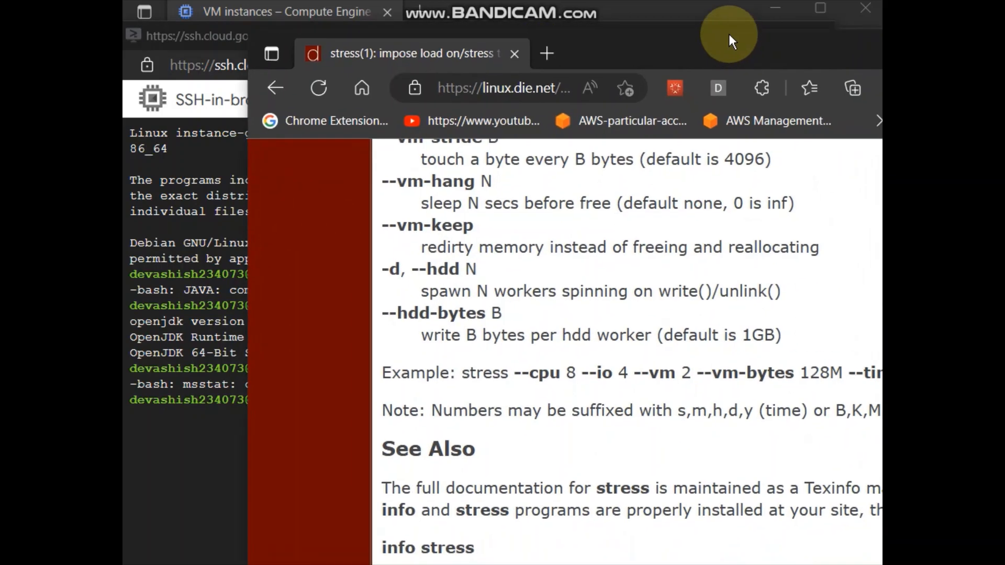
scroll(548, 228, up, 15)
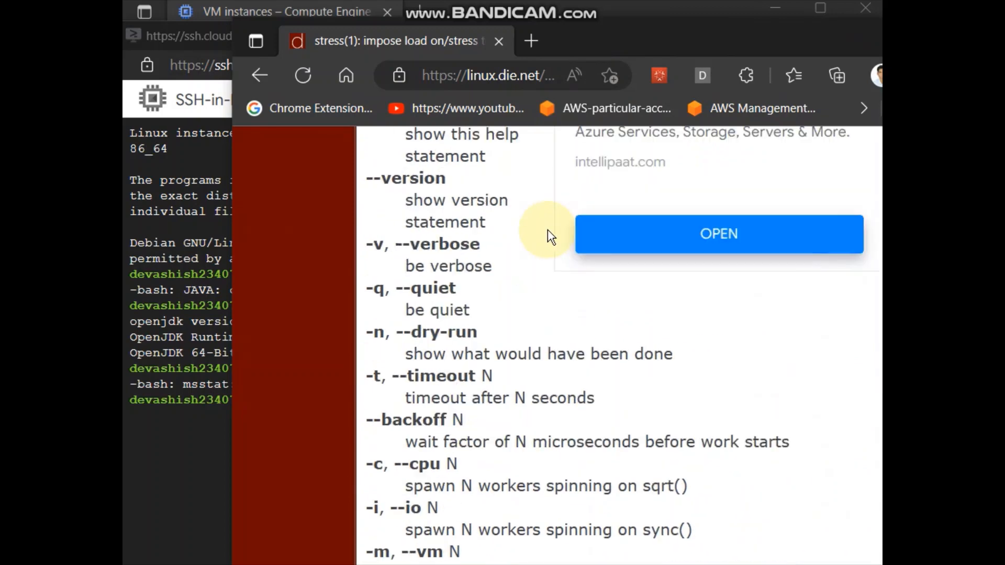
double_click(394, 318)
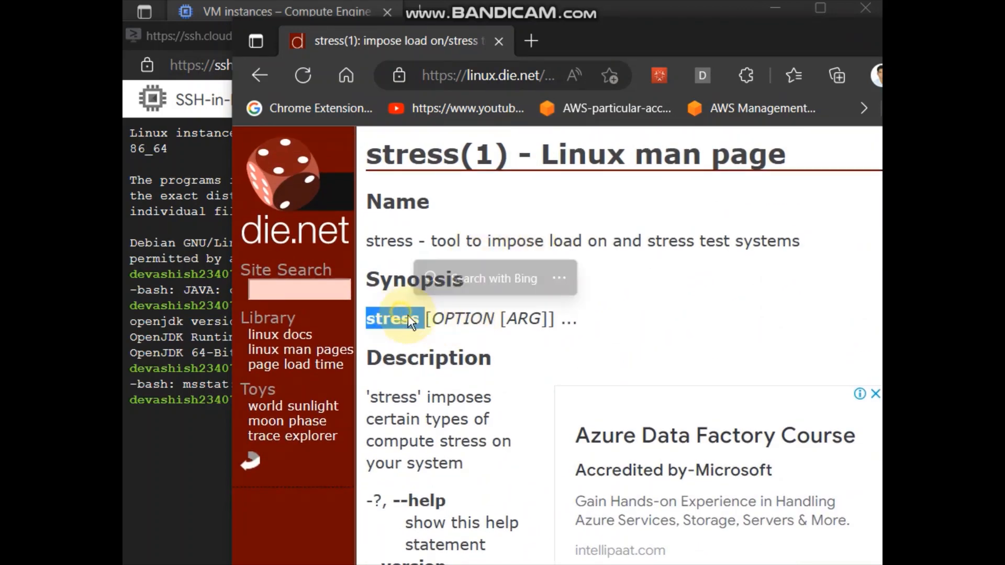
drag(491, 241, 803, 236)
scroll(766, 311, down, 15)
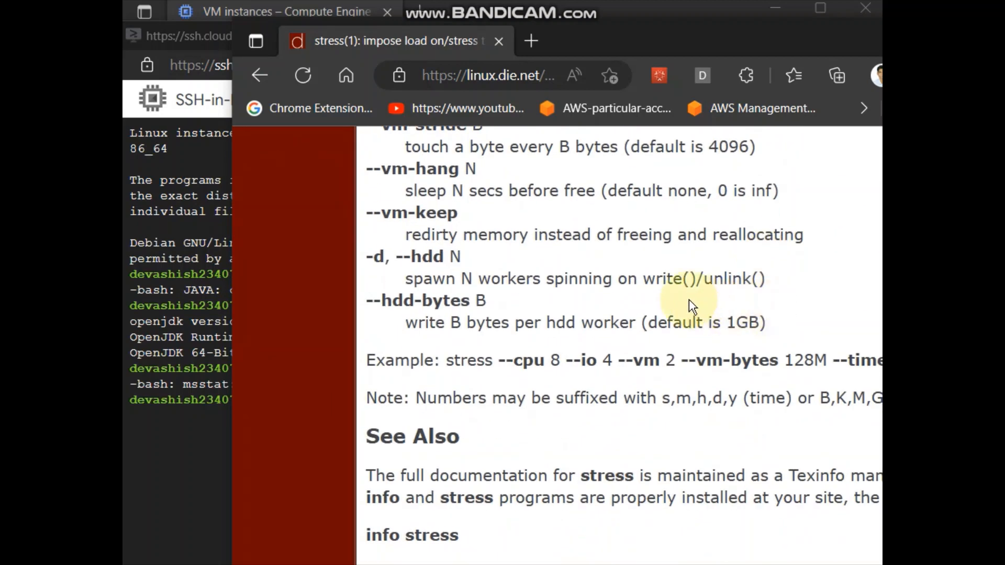
drag(621, 41, 819, 158)
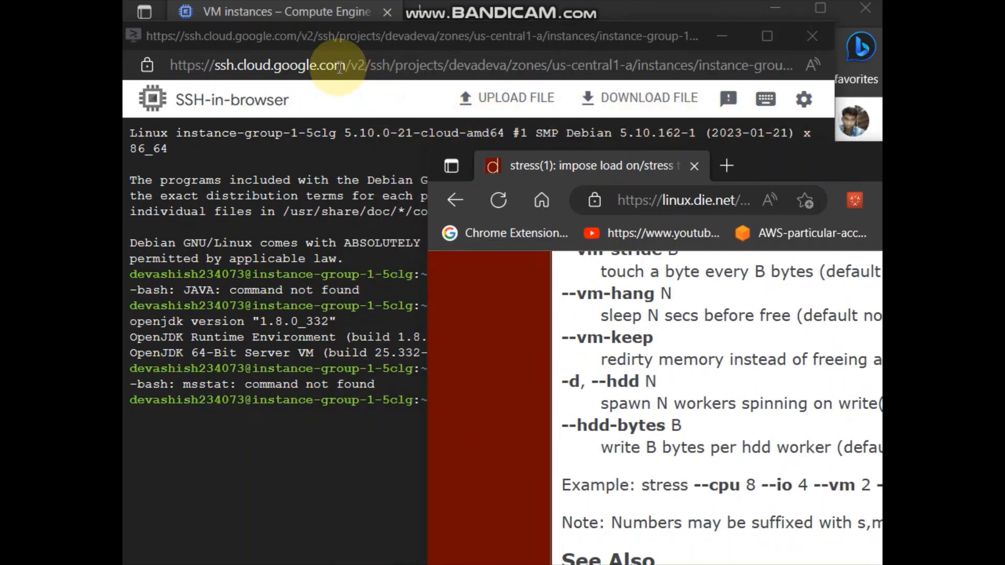
drag(816, 168, 641, 4)
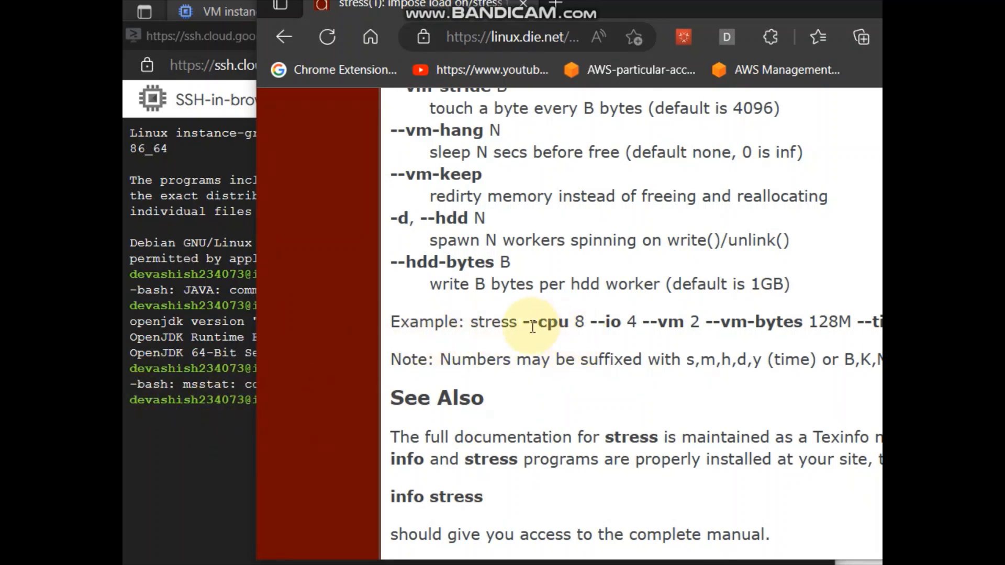
Step: Copy the example command stress --cpu 8 --io 4 --vm 2 --vm-bytes 128M --timeout 10s from the man page
drag(471, 322, 647, 327)
right_click(624, 317)
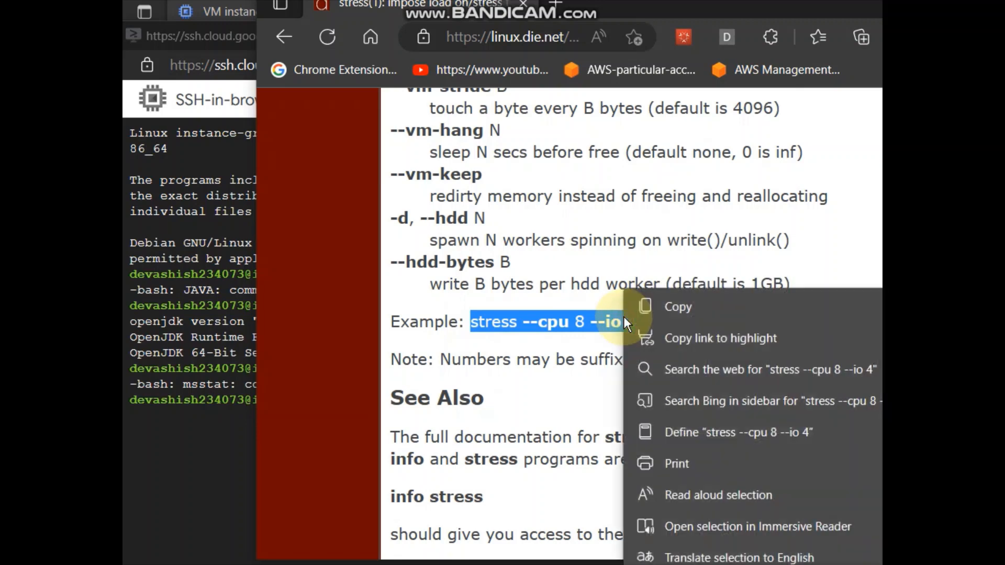
click(527, 361)
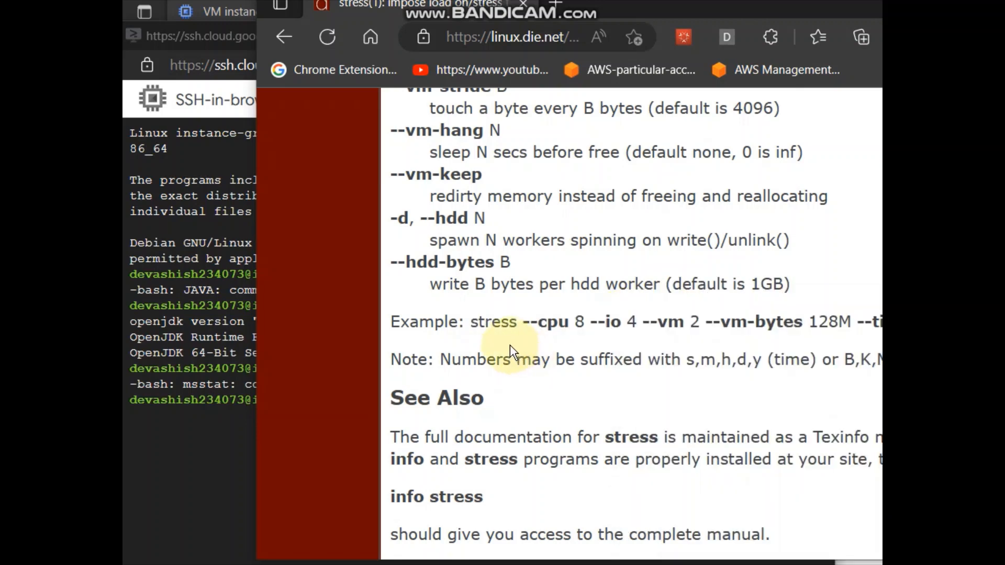
drag(523, 323, 880, 324)
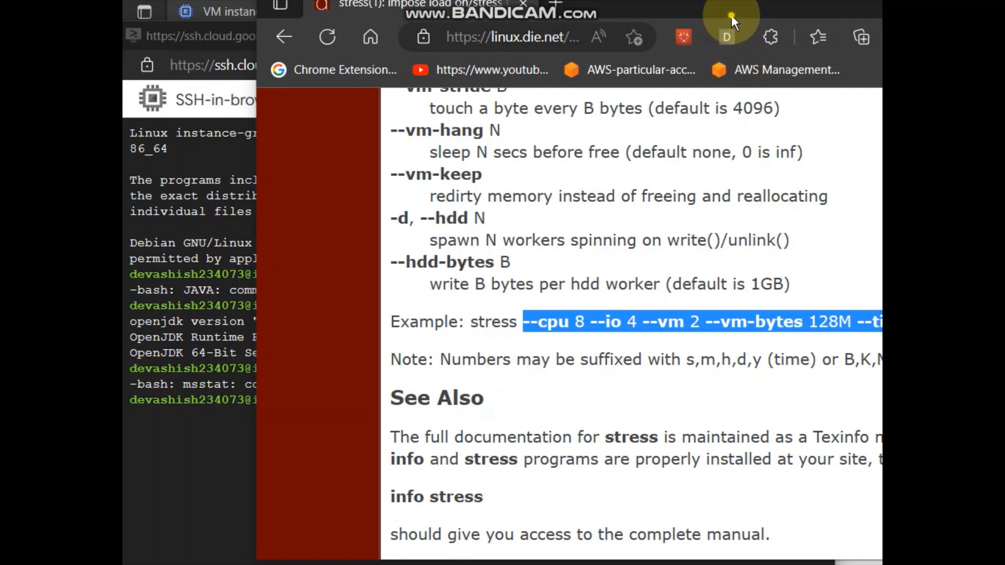
drag(731, 15, 574, 27)
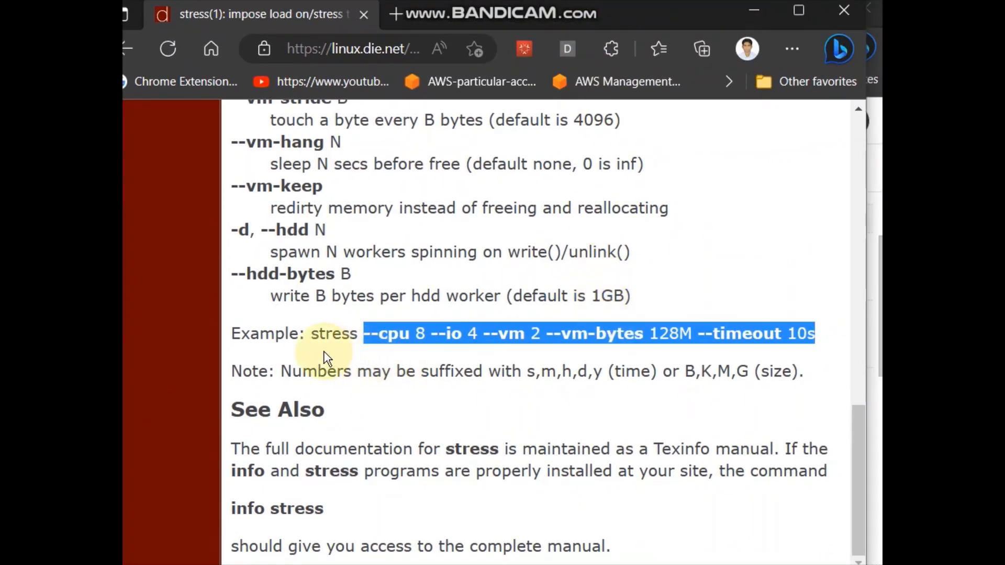
click(317, 337)
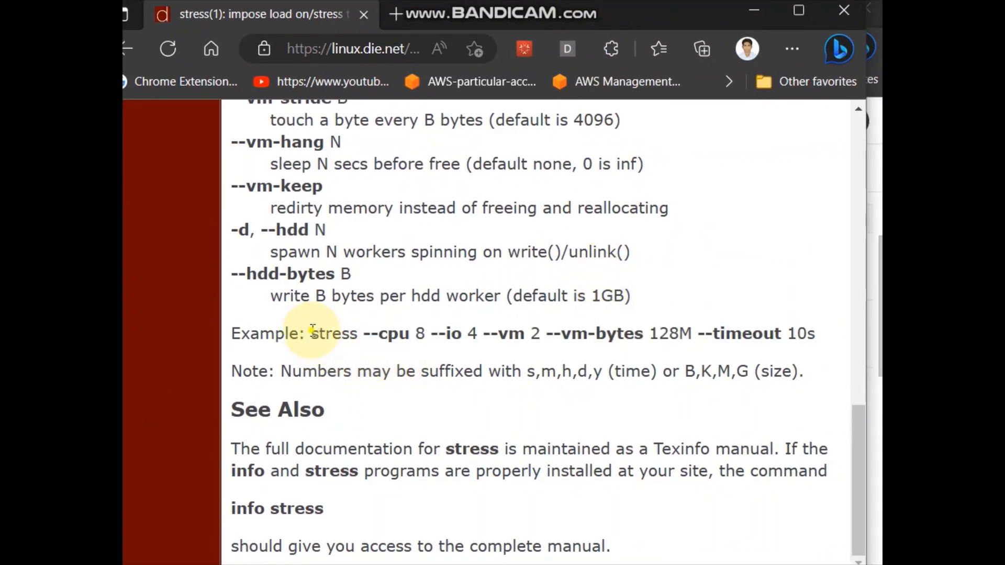
drag(313, 330, 837, 314)
key(ctrl+c)
right_click(749, 329)
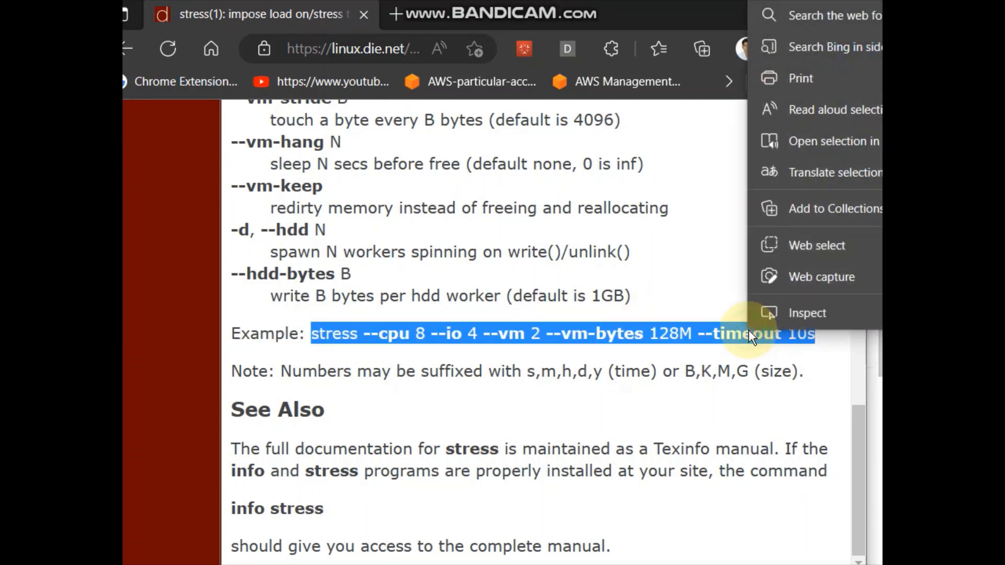
click(801, 1)
Step: Paste the copied stress command into the SSH session, change its --cpu value to 22, and try to run it
drag(670, 21, 815, 266)
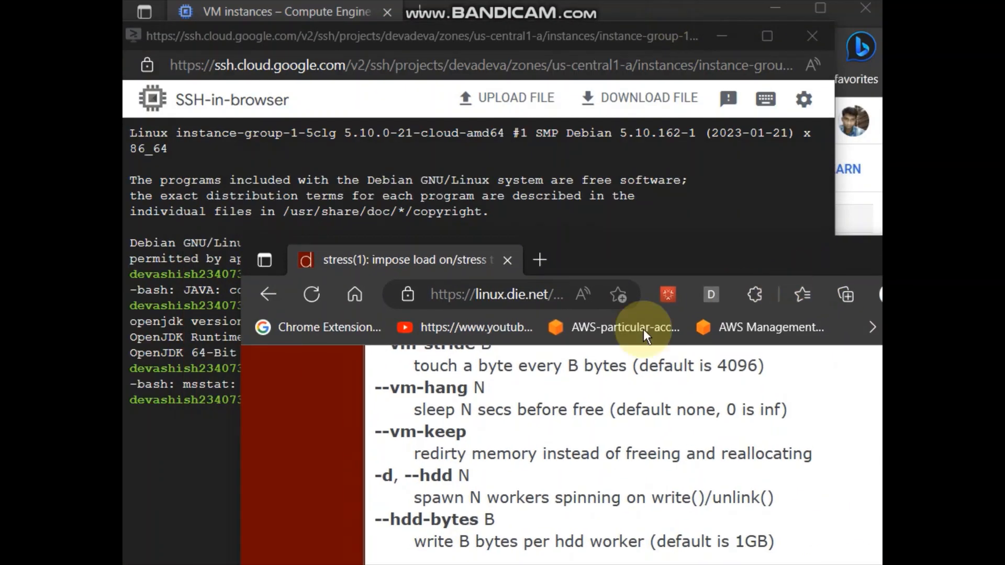
click(617, 190)
right_click(616, 189)
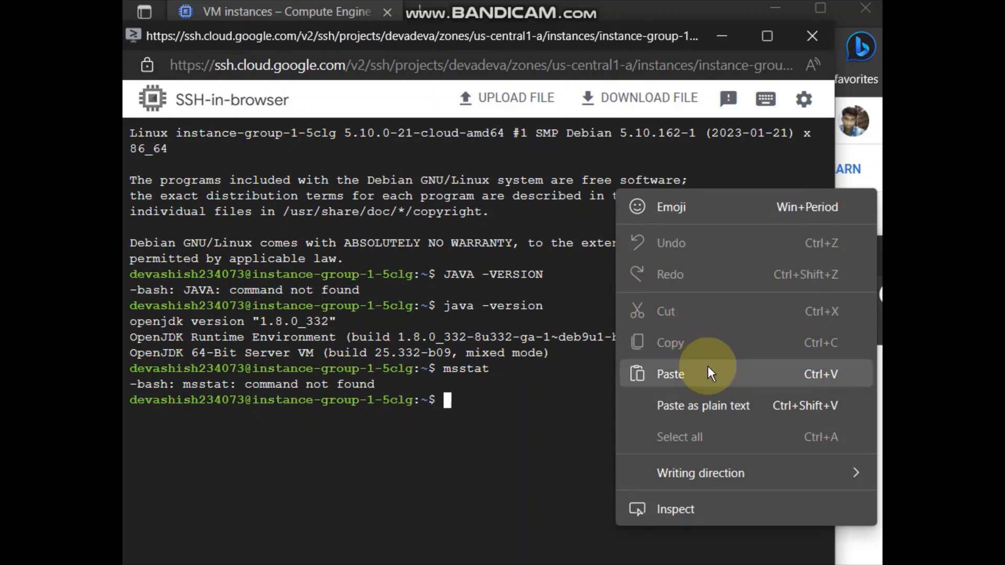
click(708, 369)
key(Home)
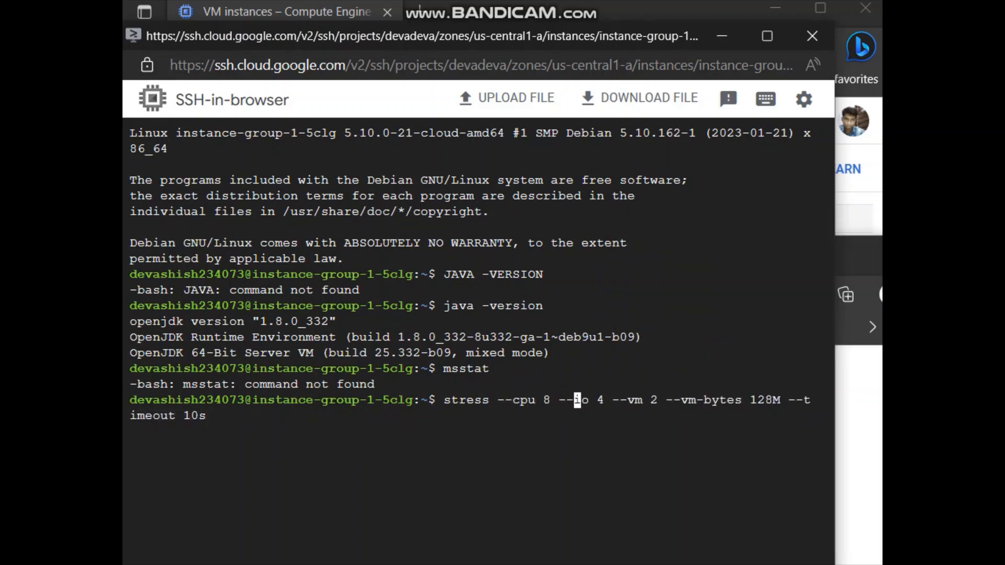
key(BackSpace)
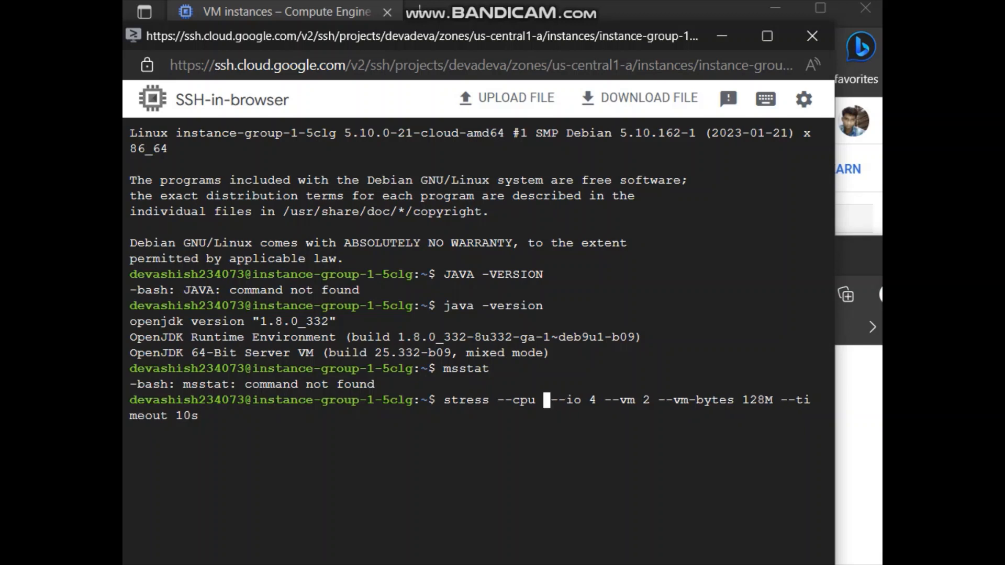
text(22)
key(Return)
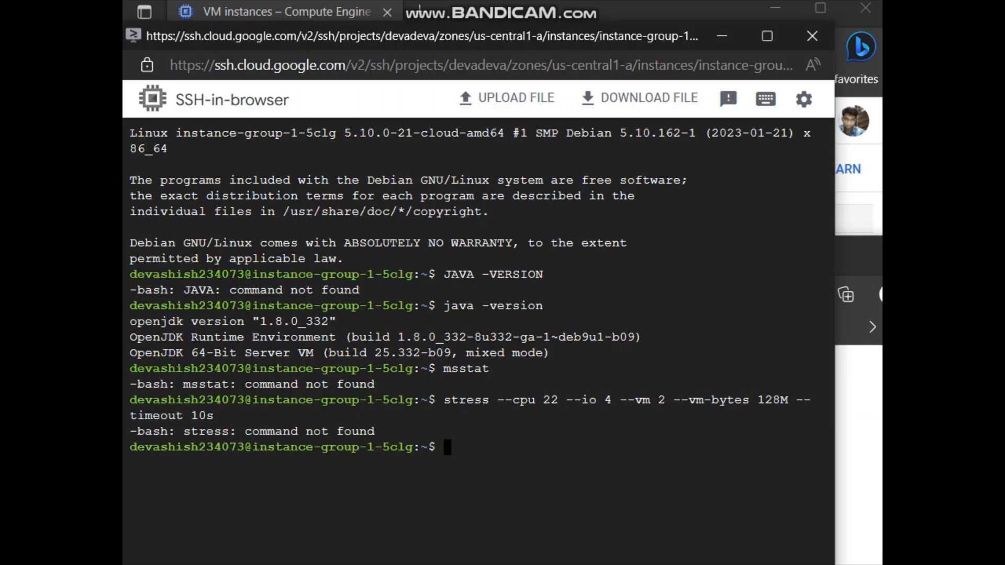
Step: Change the --cpu value of the previous stress command to 2 and try to run it again
key(Up)
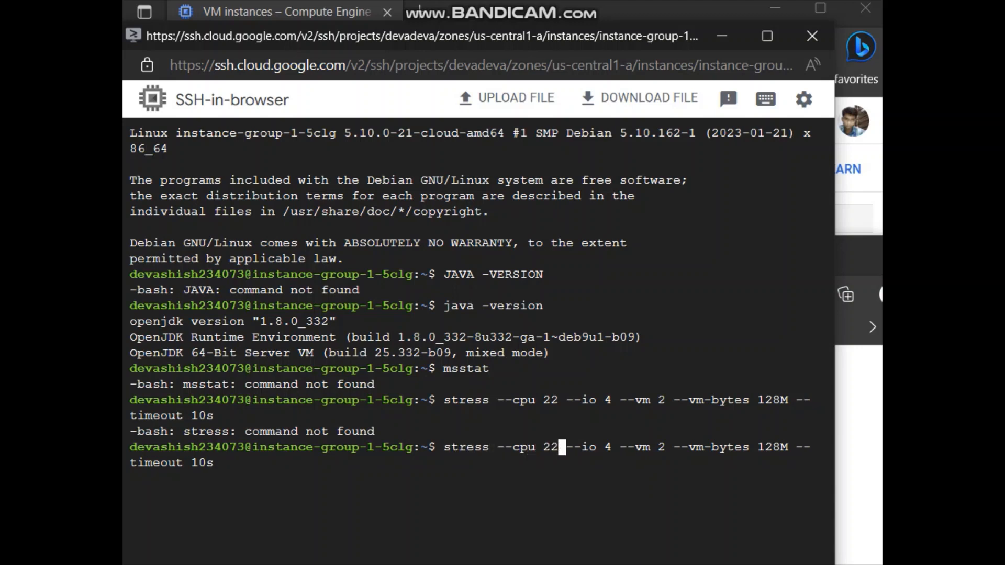
key(BackSpace)
key(Return)
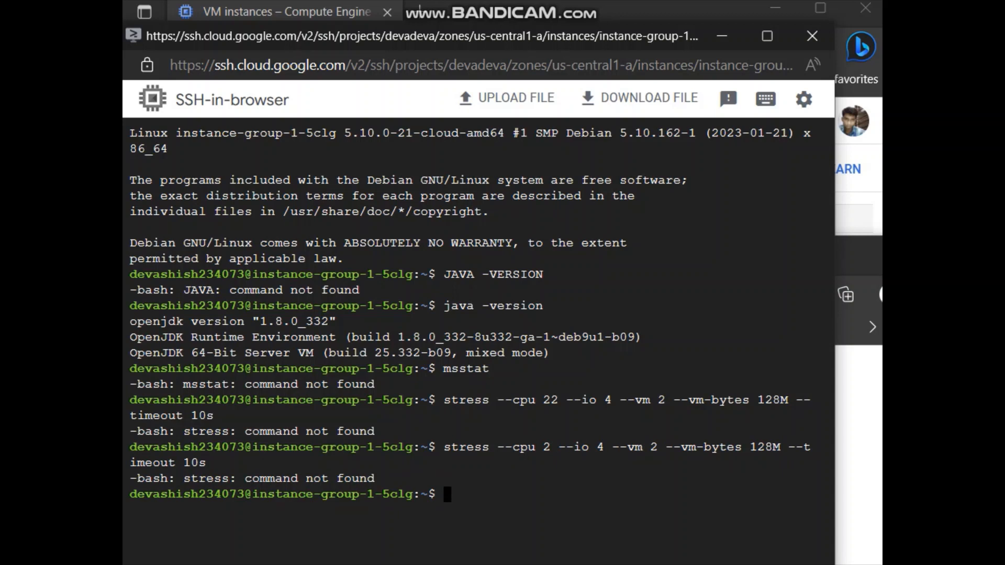
Step: Try to install the stress package with the command sudo apt-et install stress
text(ap)
key(BackSpace)
key(BackSpace)
text(sudo apt-et install)
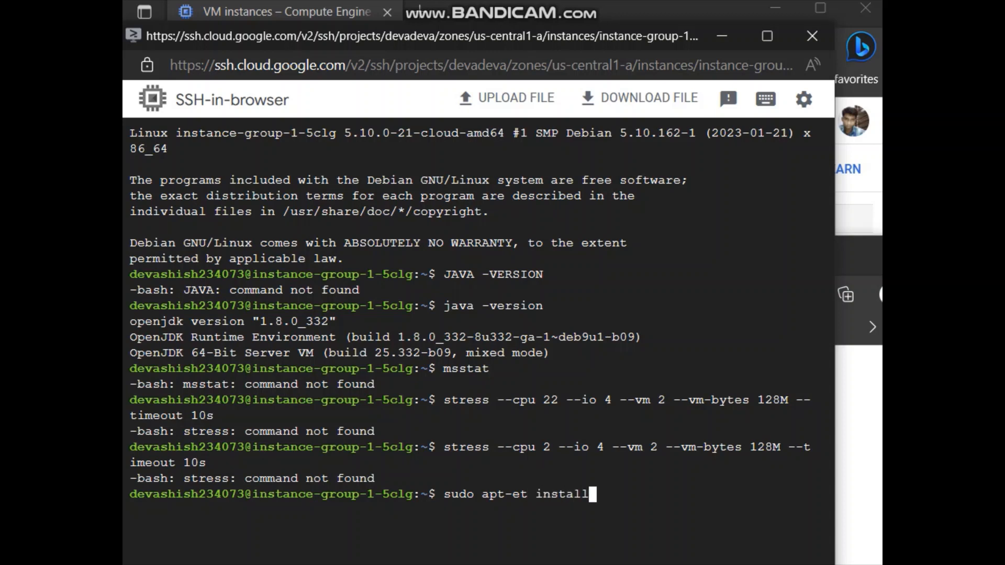
text( stress)
key(Return)
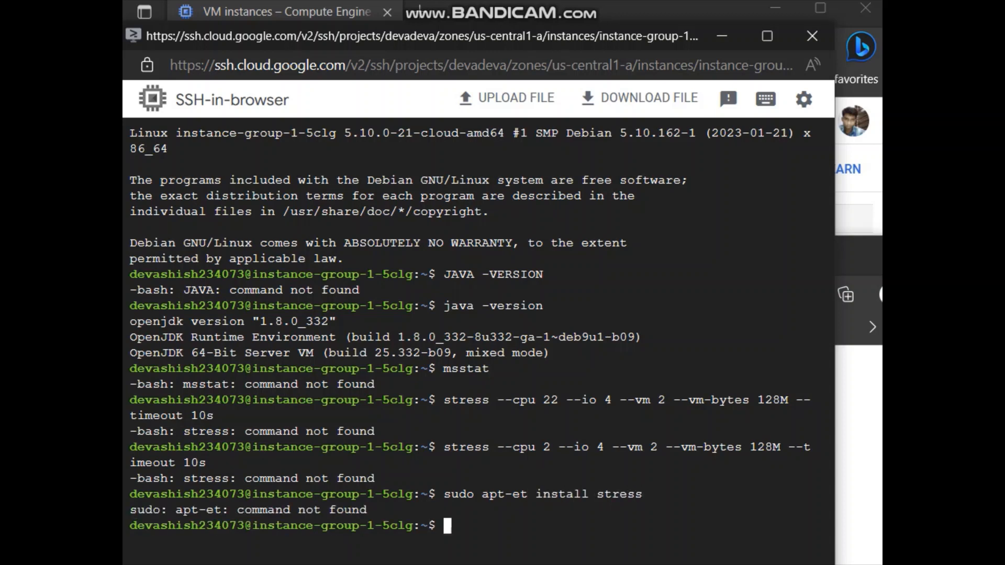
Step: Correct the previous install command to sudo apt-get install stress and run it
key(Up)
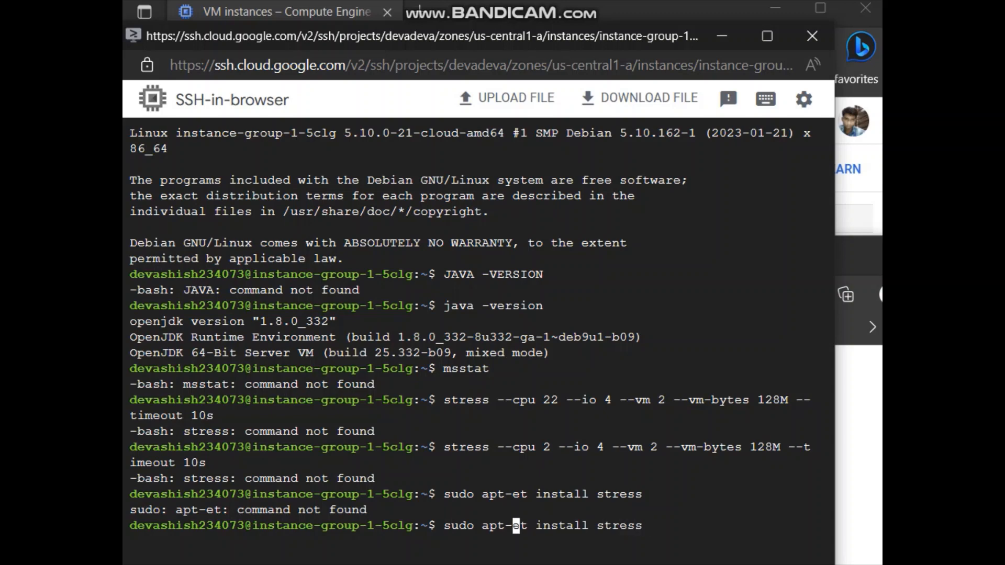
key(Right)
text(g)
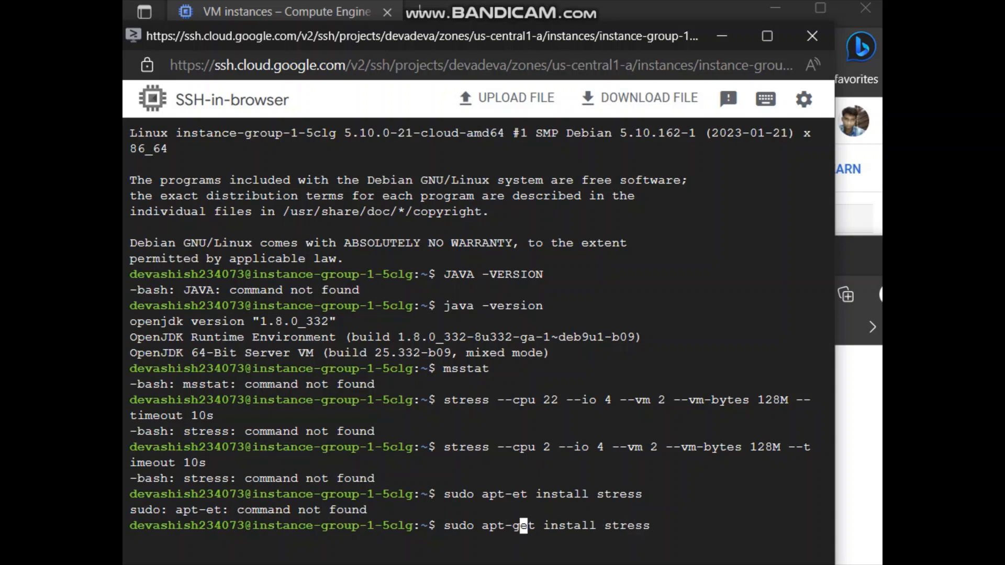
key(Return)
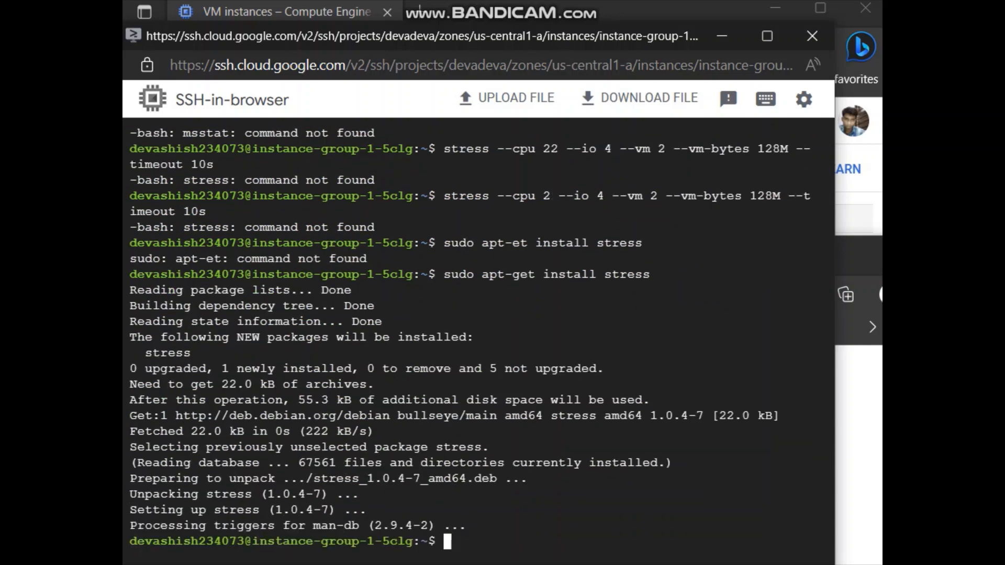
Step: Rerun stress --cpu 2 --io 4 --vm 2 --vm-bytes 128M --timeout 10s to put load on the VM
key(Up)
key(Up)
key(Up)
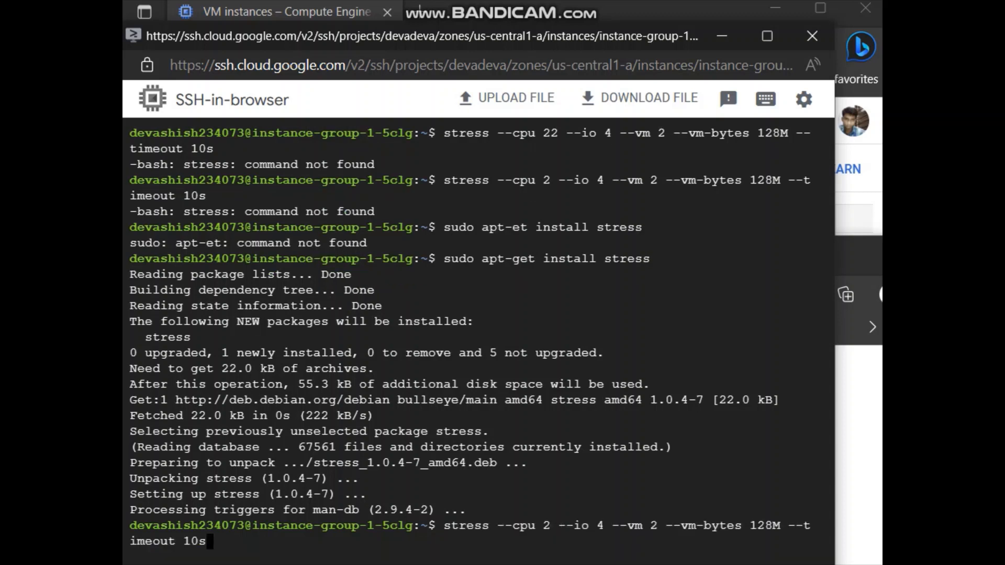
key(Return)
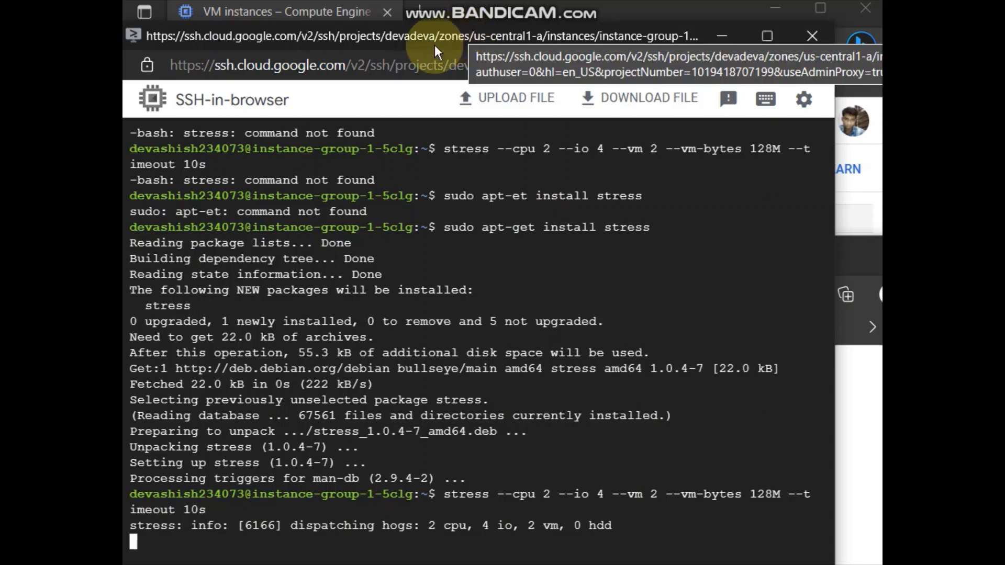
Step: Switch to the Google Cloud console, open the details of instance-group-1-5clg, and examine its machine configuration, disks and custom metadata
drag(406, 41, 676, 258)
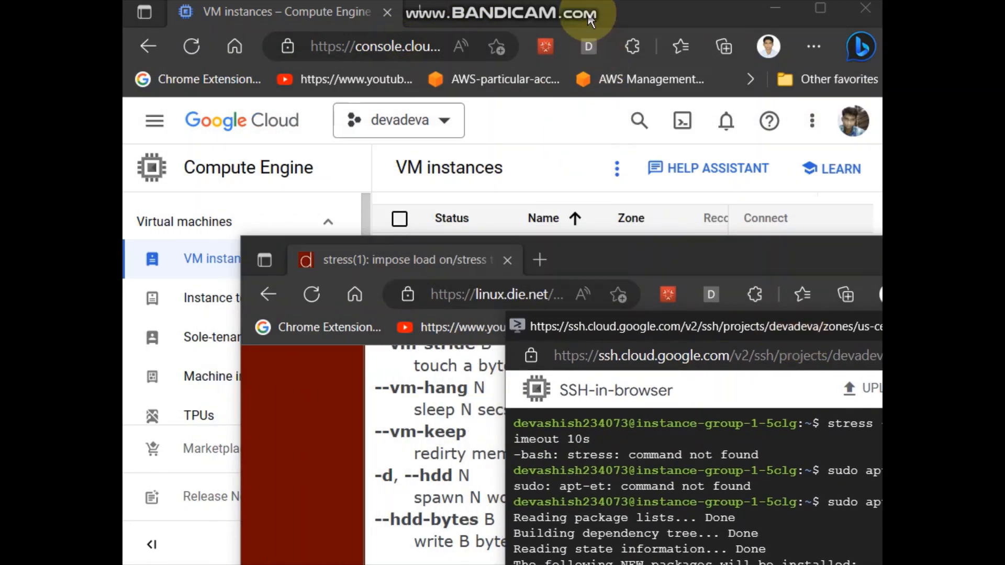
click(613, 222)
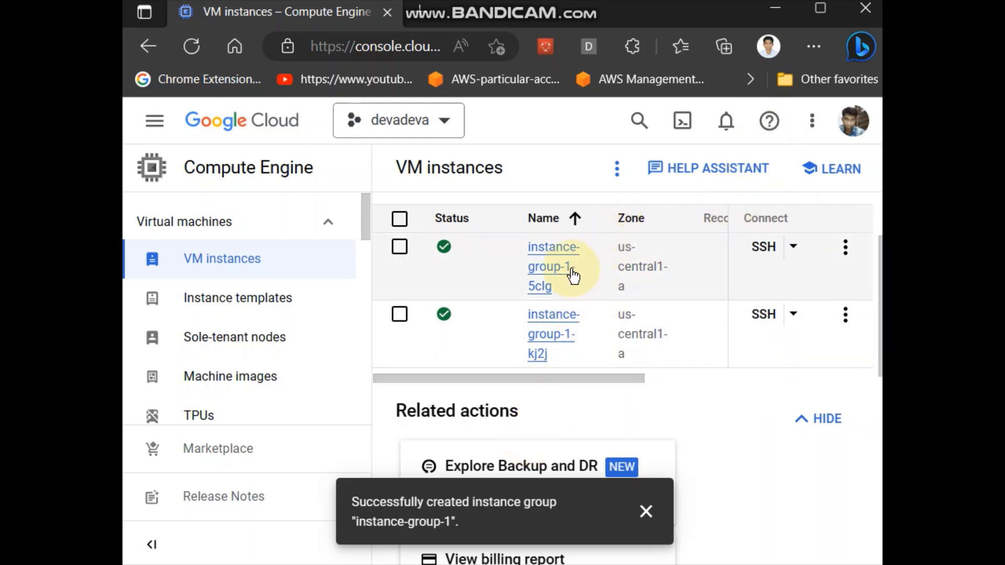
click(547, 277)
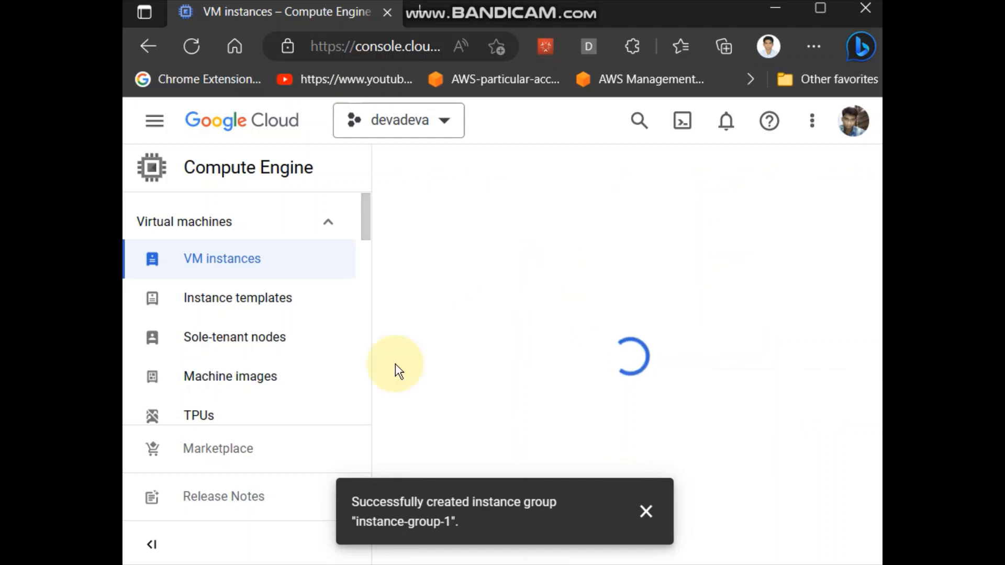
scroll(194, 426, down, 2)
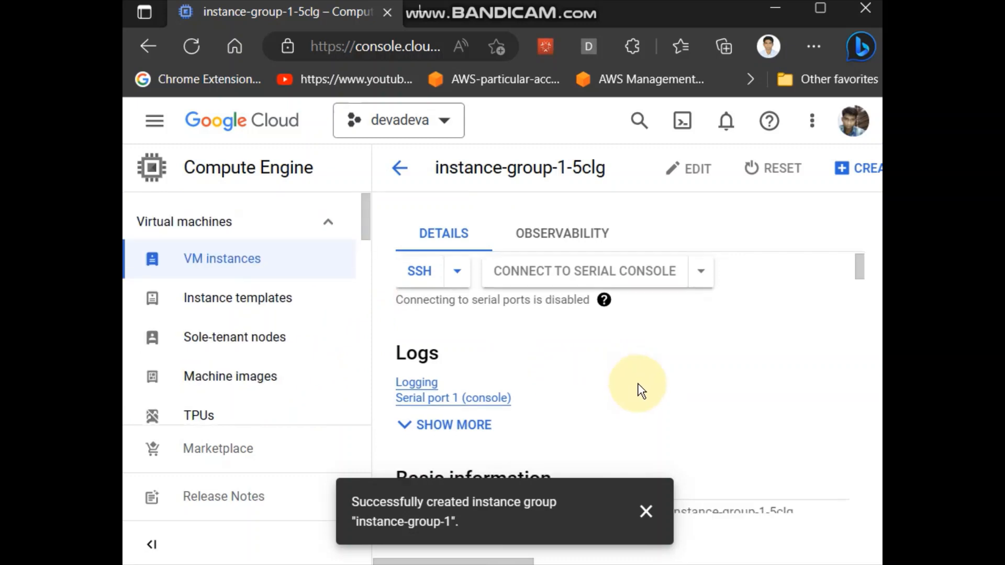
scroll(773, 348, down, 3)
scroll(707, 316, down, 2)
scroll(704, 346, down, 15)
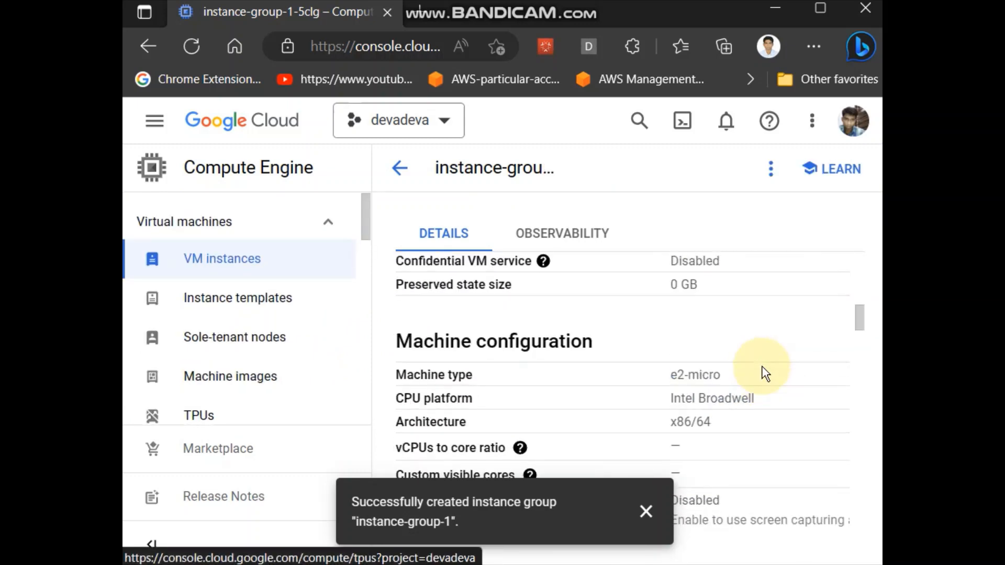
scroll(777, 415, down, 15)
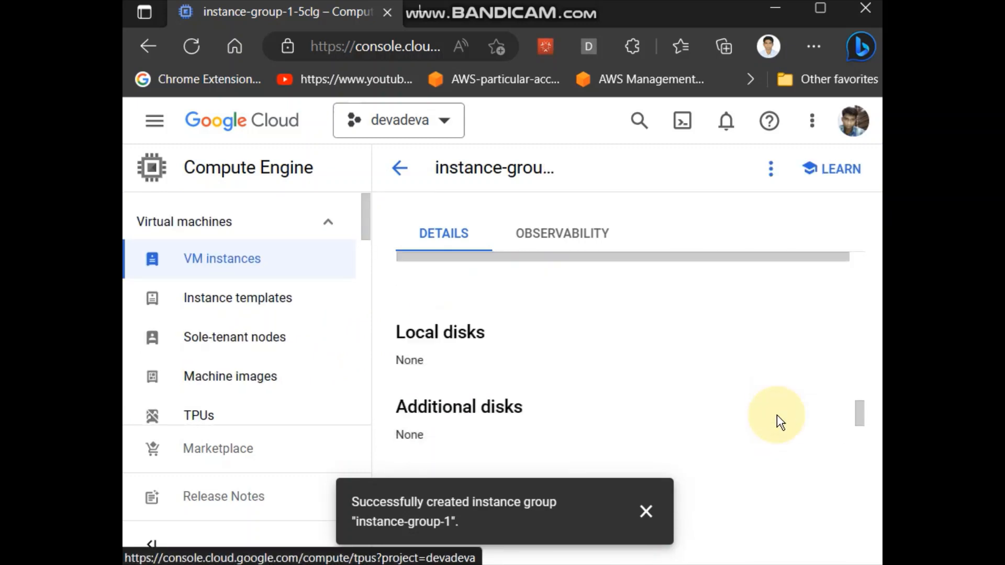
scroll(777, 414, down, 2)
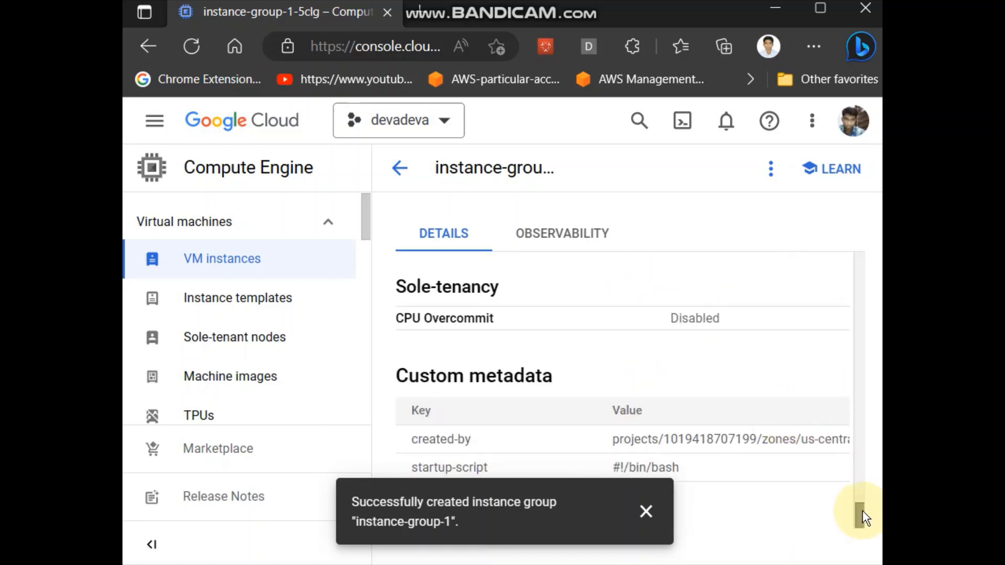
Step: Dismiss the instance group creation message, return to the VM instances list and look over the instances in the group
drag(860, 512, 846, 243)
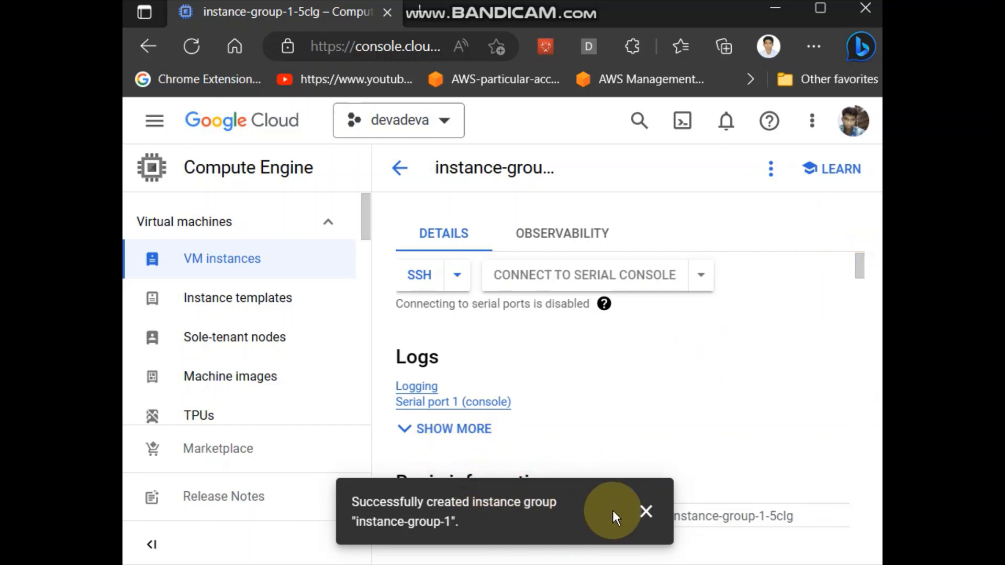
click(645, 510)
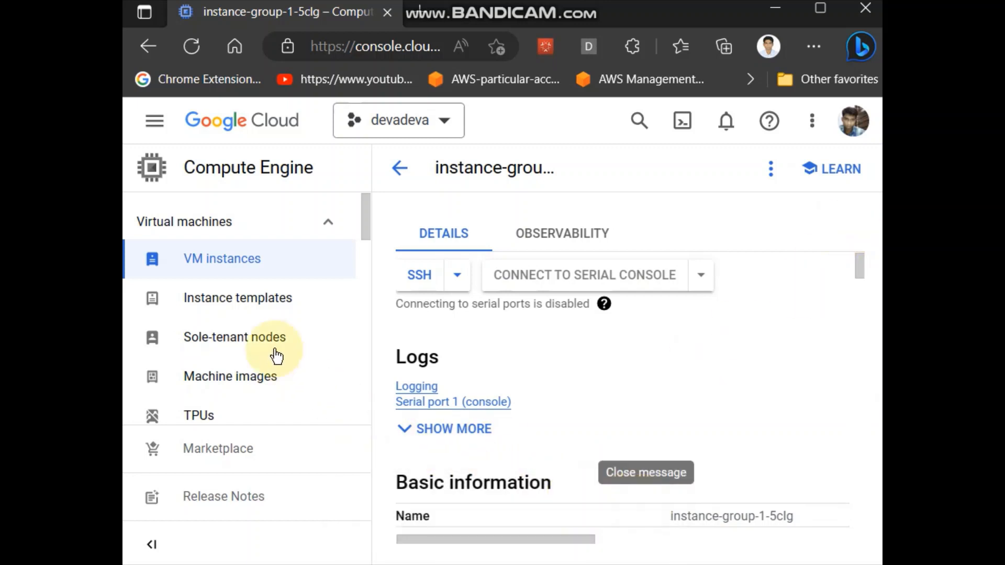
click(232, 265)
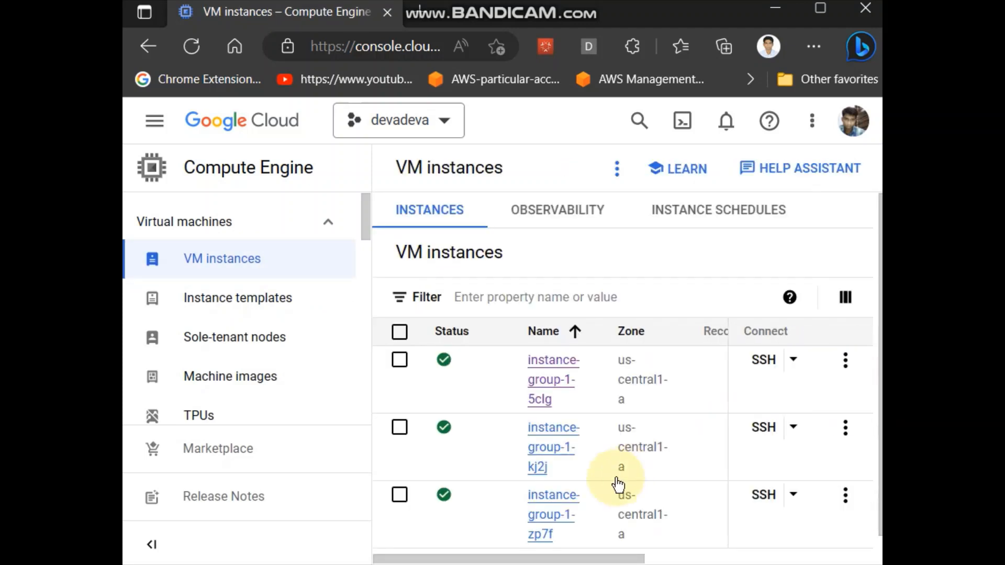
scroll(669, 498, down, 1)
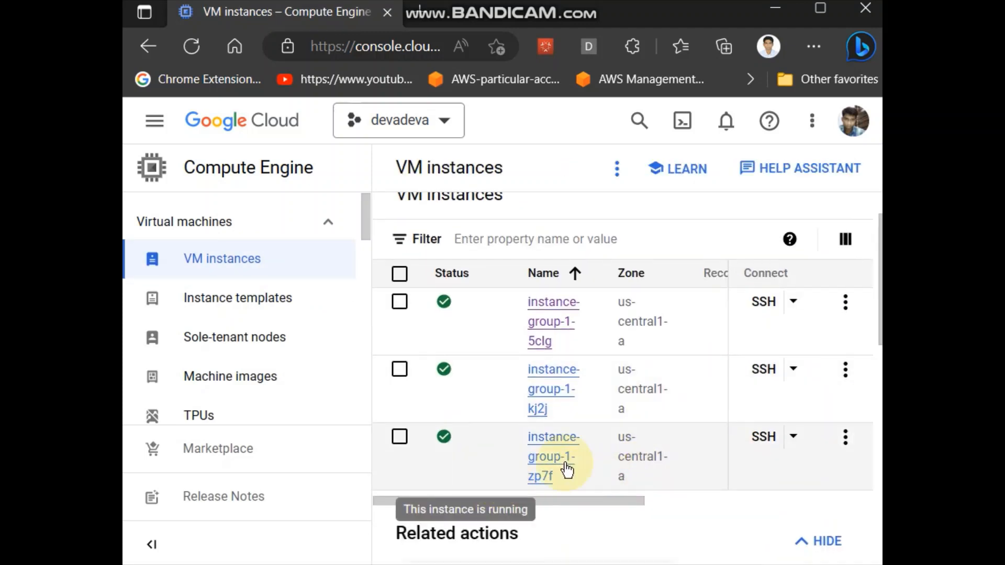
scroll(649, 455, down, 4)
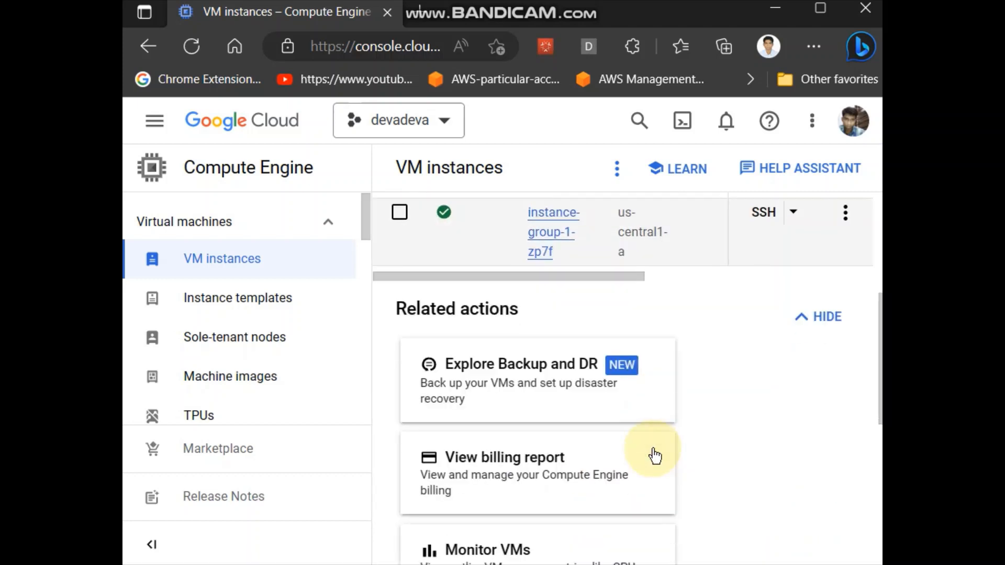
scroll(655, 459, up, 6)
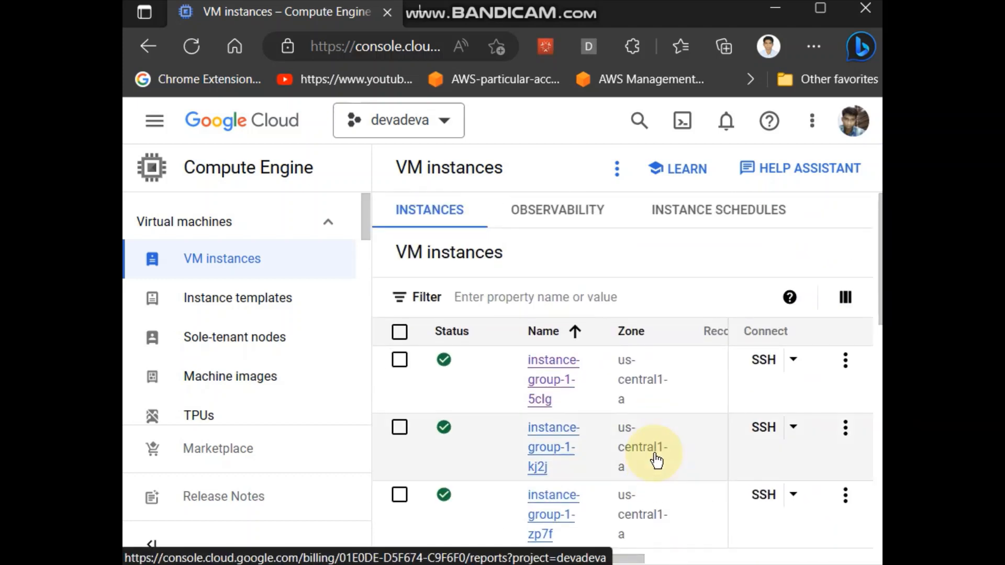
scroll(611, 474, down, 1)
Step: Switch to the SSH session of instance-group-1-5clg and review the output of the stress run
key(alt+Tab)
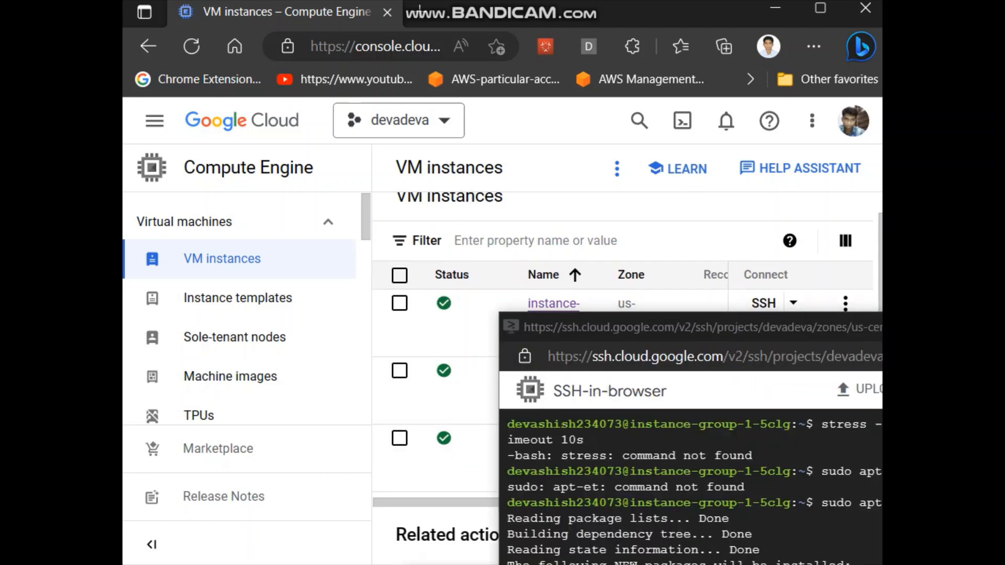
drag(522, 80, 628, 15)
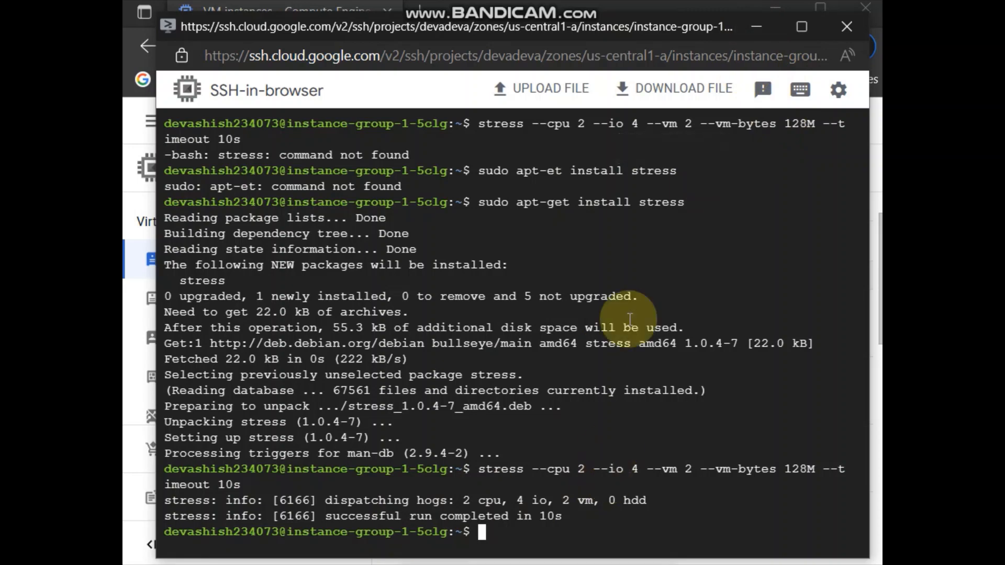
click(749, 27)
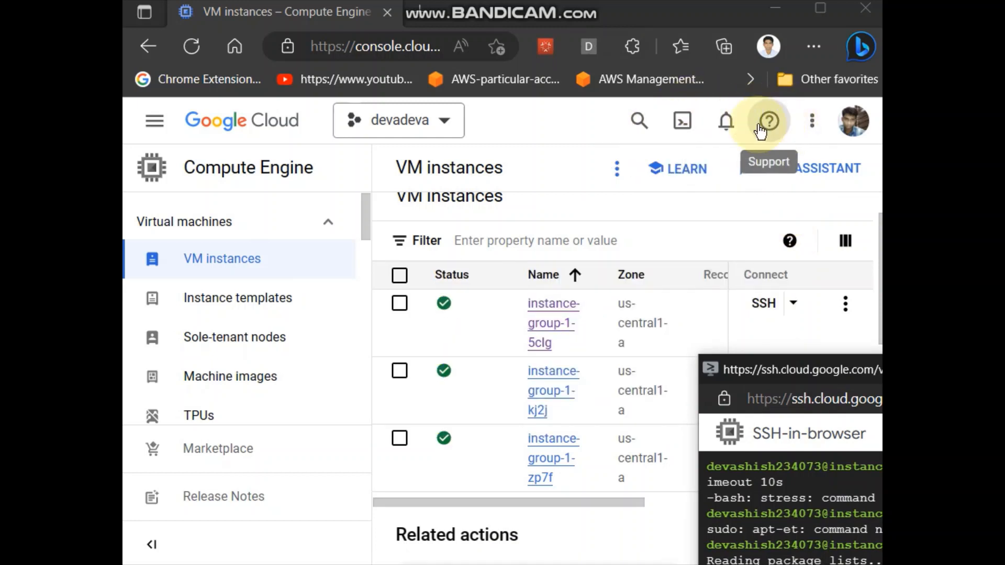
Step: Check the console's recent notifications and look through the VM instances list again
click(734, 127)
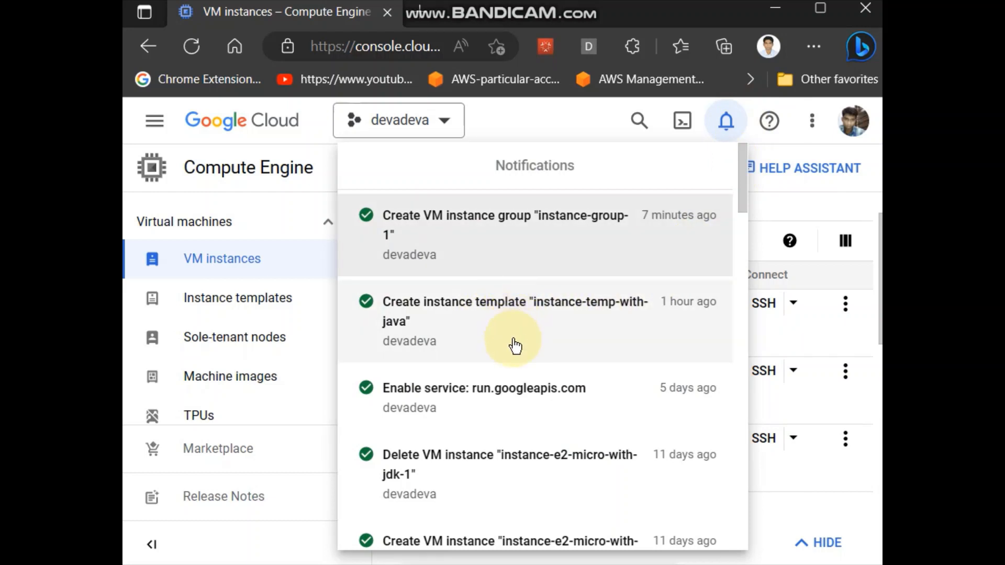
click(725, 126)
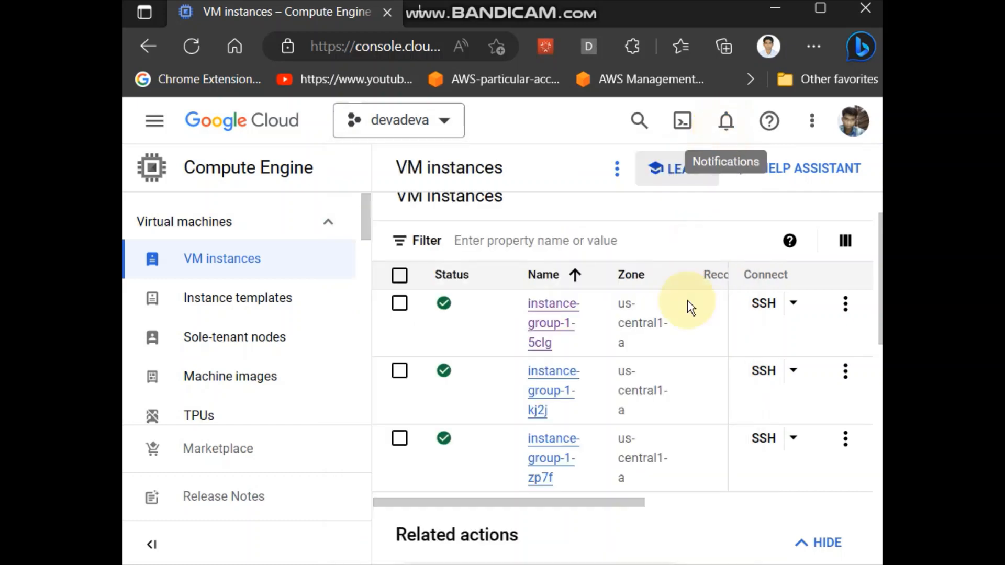
scroll(841, 410, down, 5)
scroll(839, 410, up, 6)
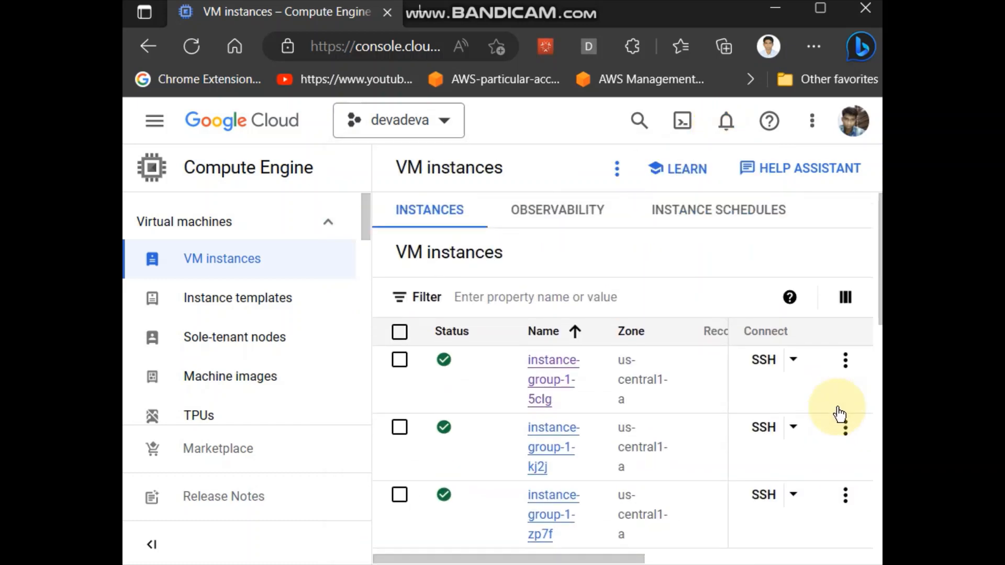
scroll(796, 476, down, 1)
drag(505, 505, 388, 512)
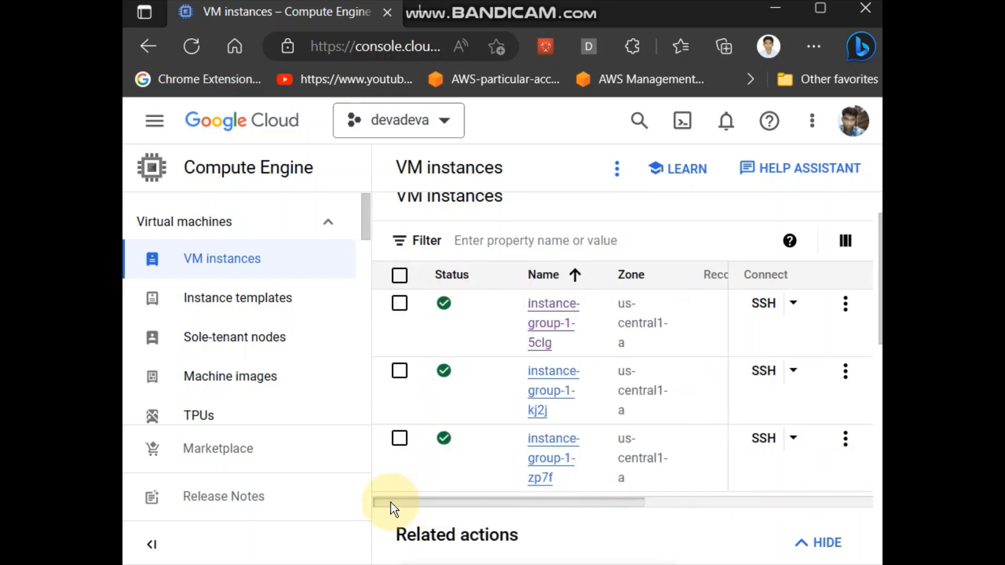
Step: Open the monitoring view of instance-group-1-5clg and inspect its CPU utilization chart over 1 hour
click(848, 307)
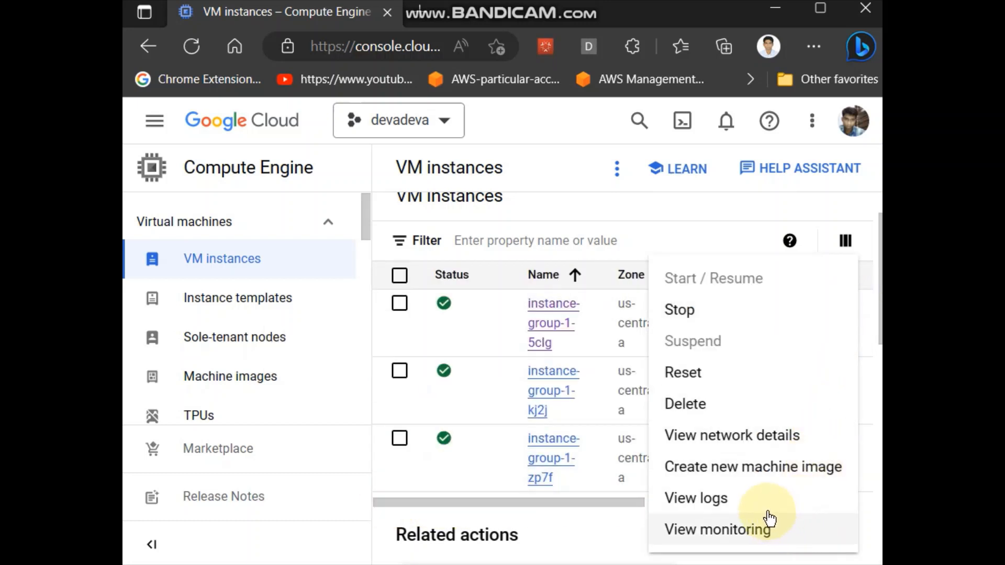
click(700, 529)
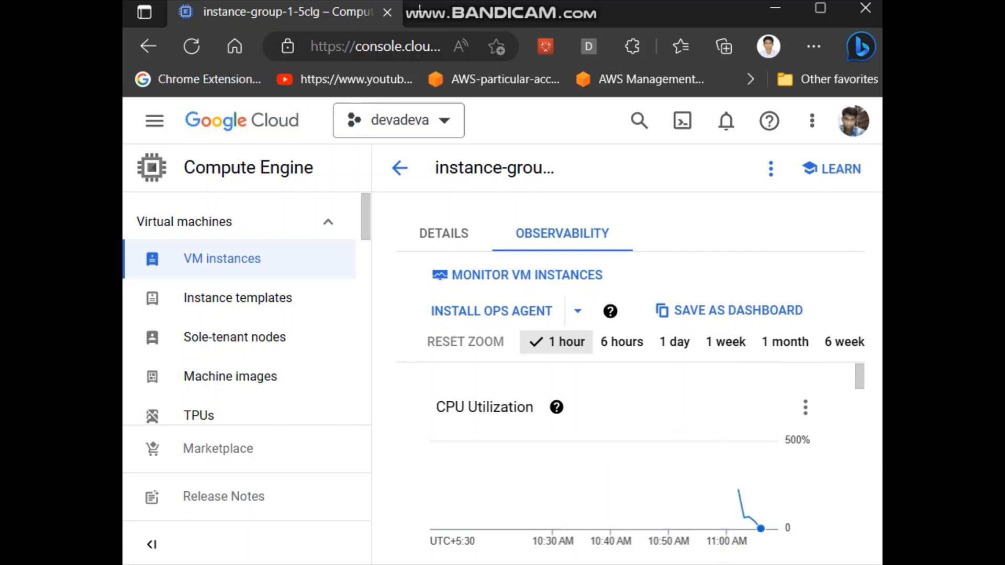
mouse_move(738, 497)
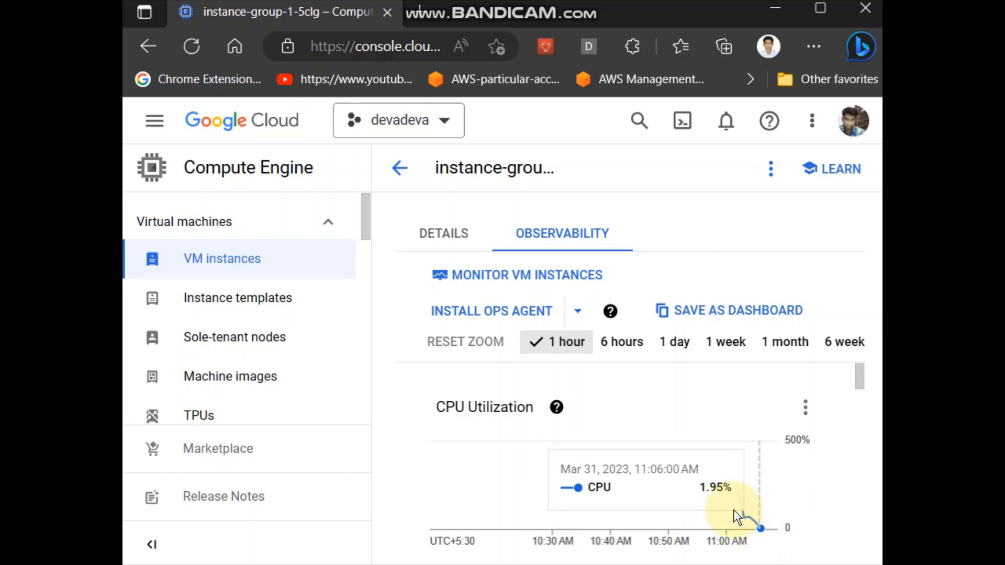
Step: Recheck the stress output in the SSH session, return to the Google Cloud console and read the Install Ops Agent help
key(alt+Tab)
drag(985, 377, 486, 40)
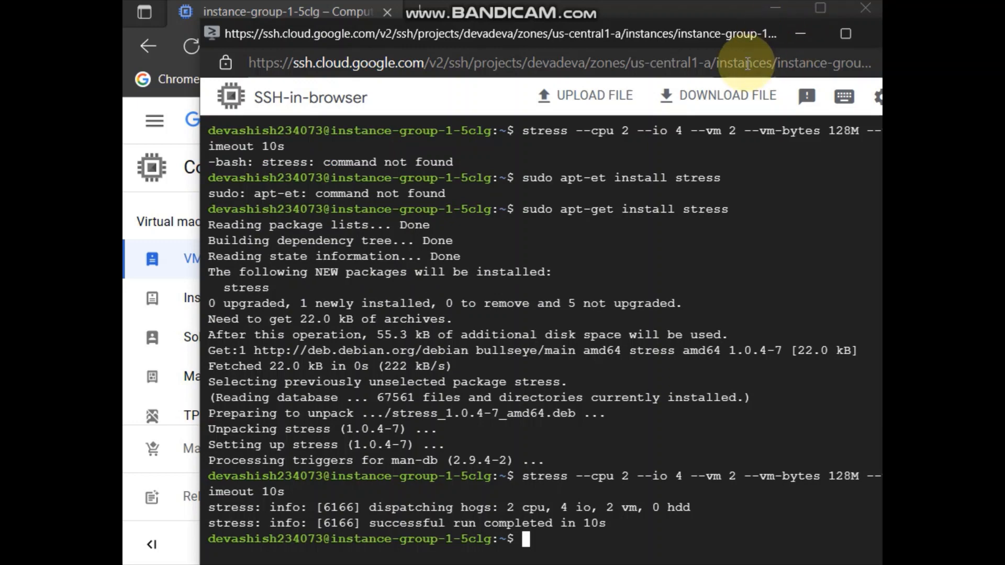
double_click(749, 27)
key(alt+Tab)
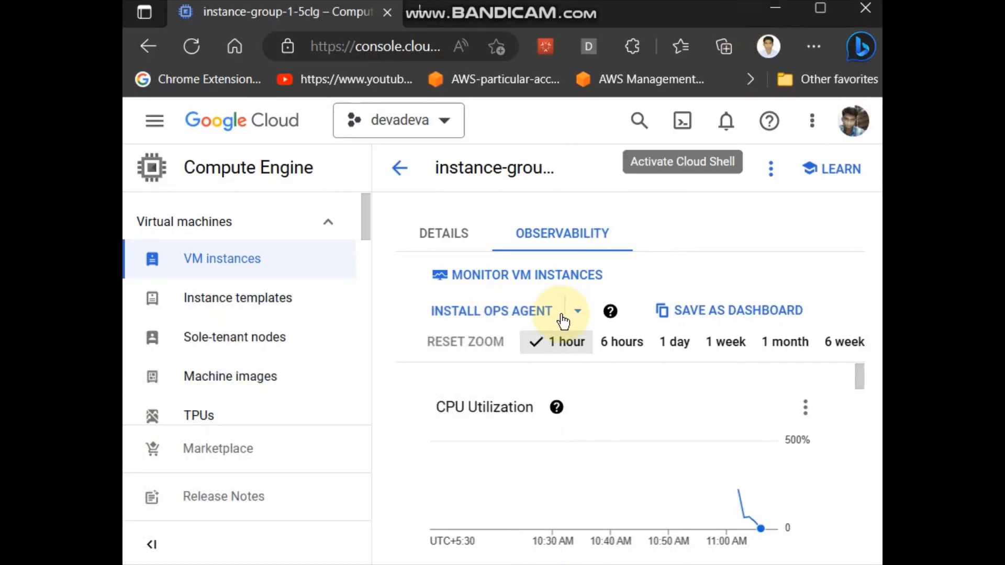
click(610, 312)
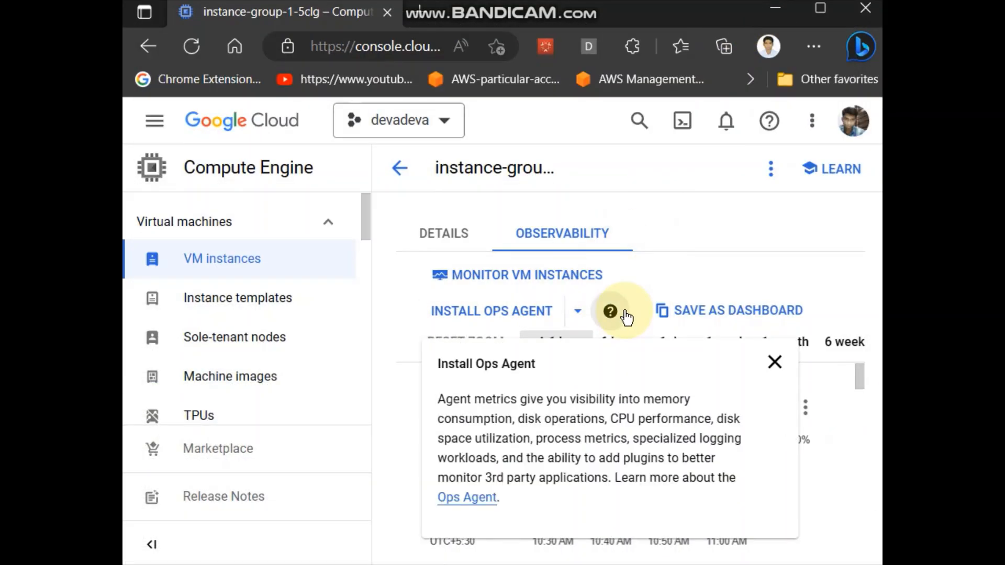
click(775, 361)
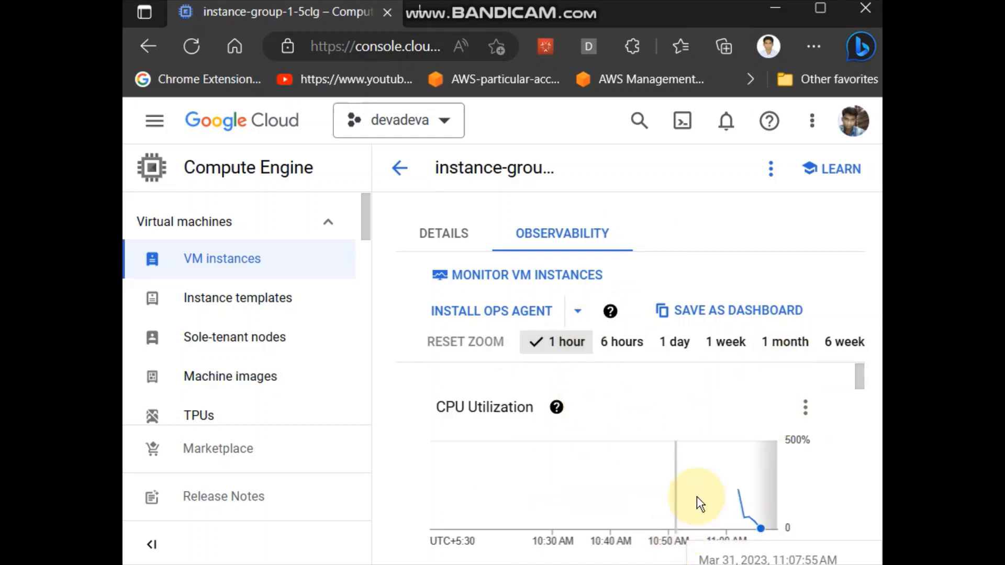
Step: Open the monitoring view of instance-group-1-kj2j from the VM instances list and inspect its CPU utilization chart
click(278, 276)
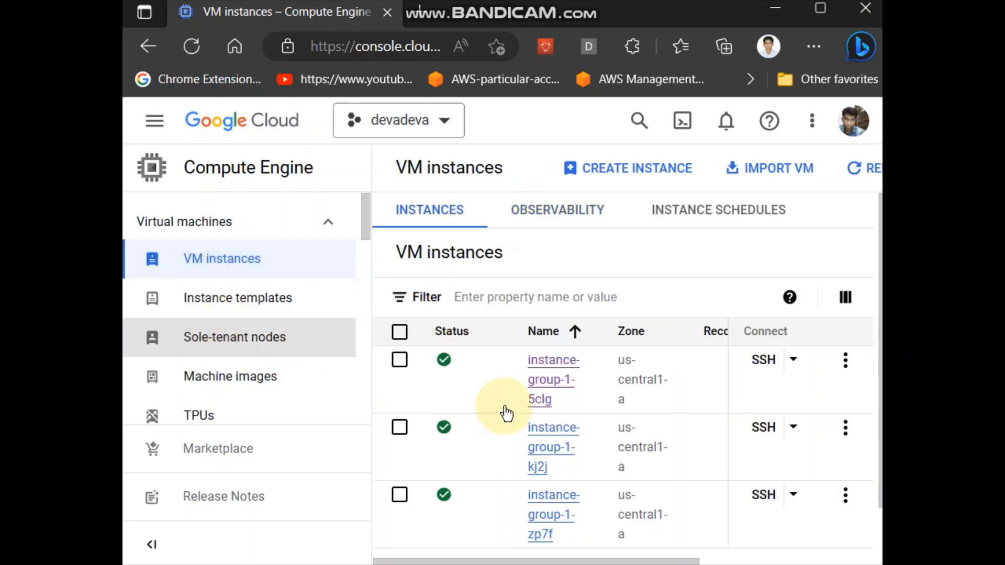
scroll(715, 500, down, 3)
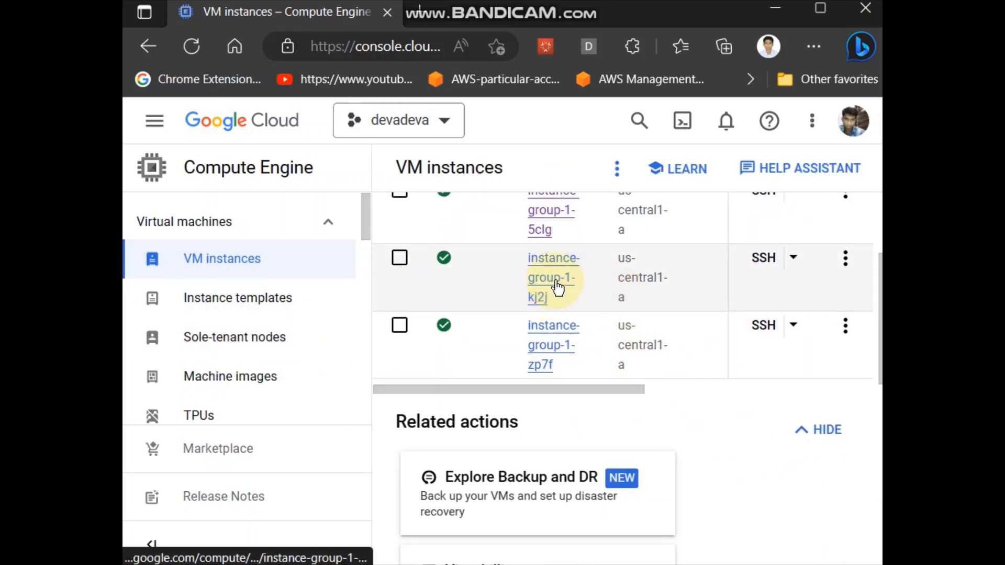
click(846, 260)
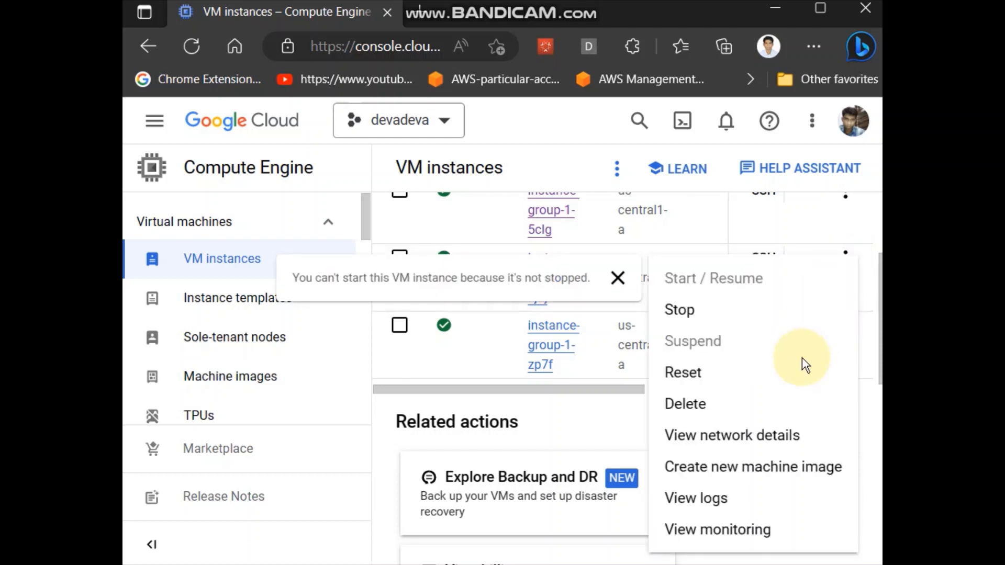
click(733, 528)
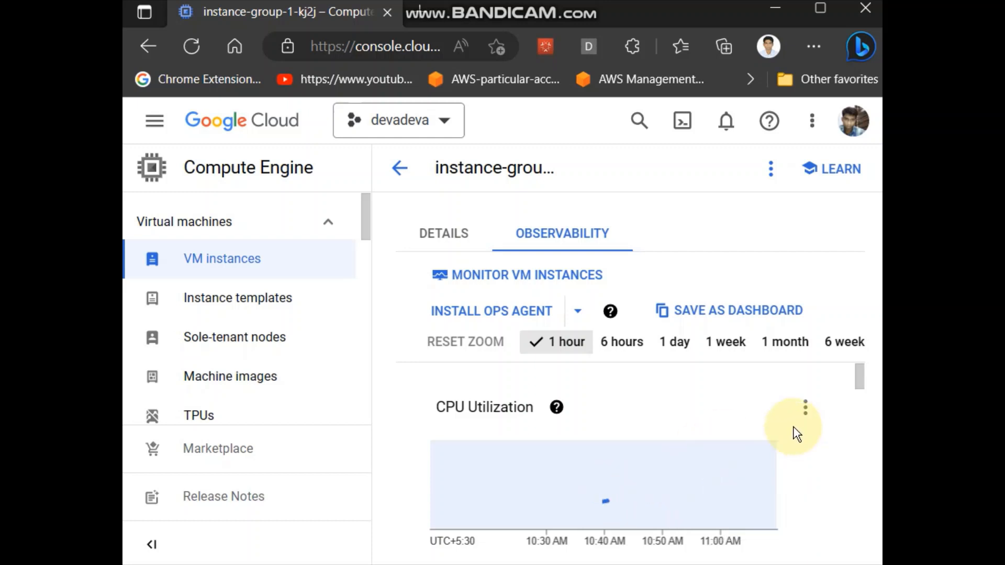
mouse_move(737, 500)
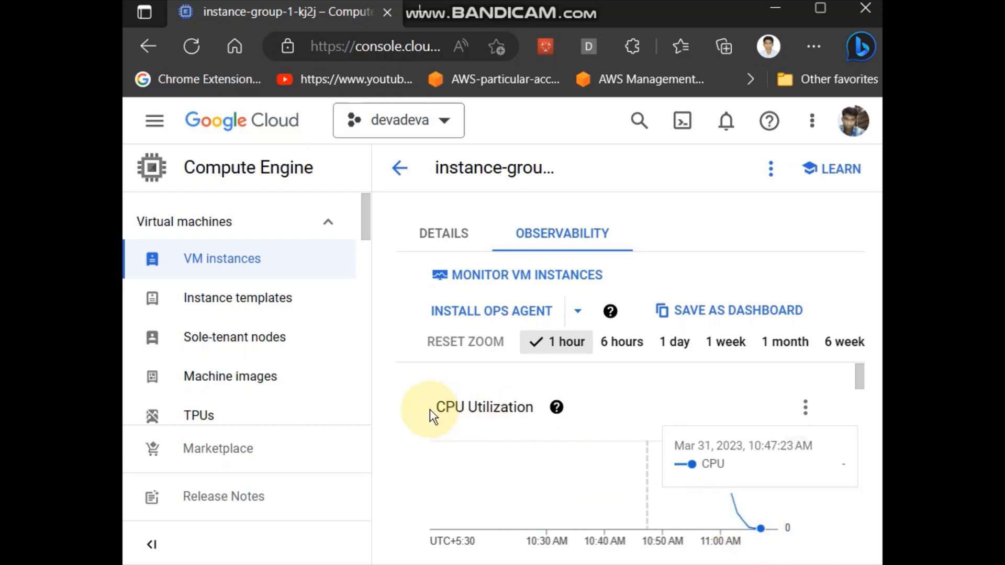
Step: Open the monitoring view of instance-group-1-zp7f from the VM instances list and inspect its CPU utilization chart
click(187, 252)
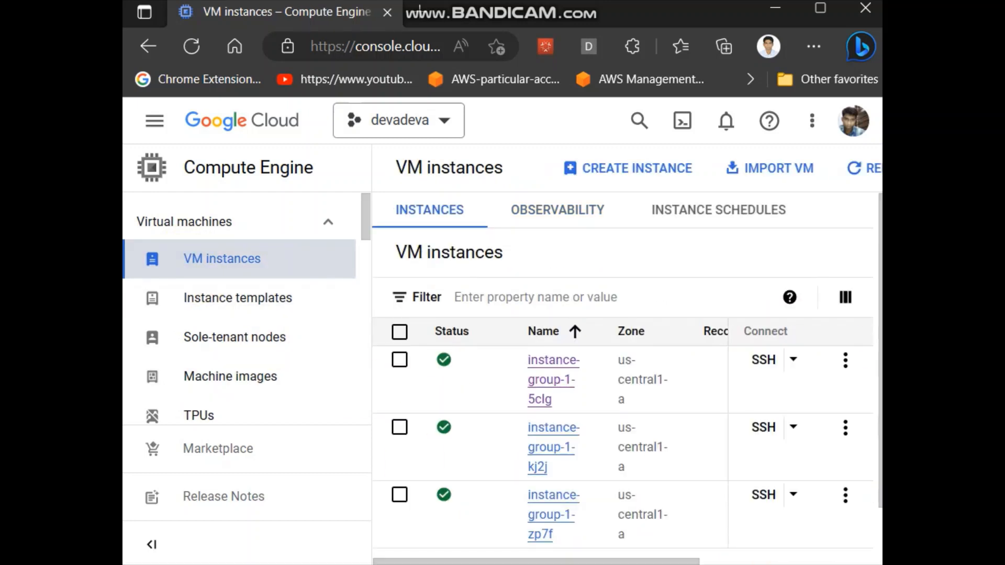
click(846, 497)
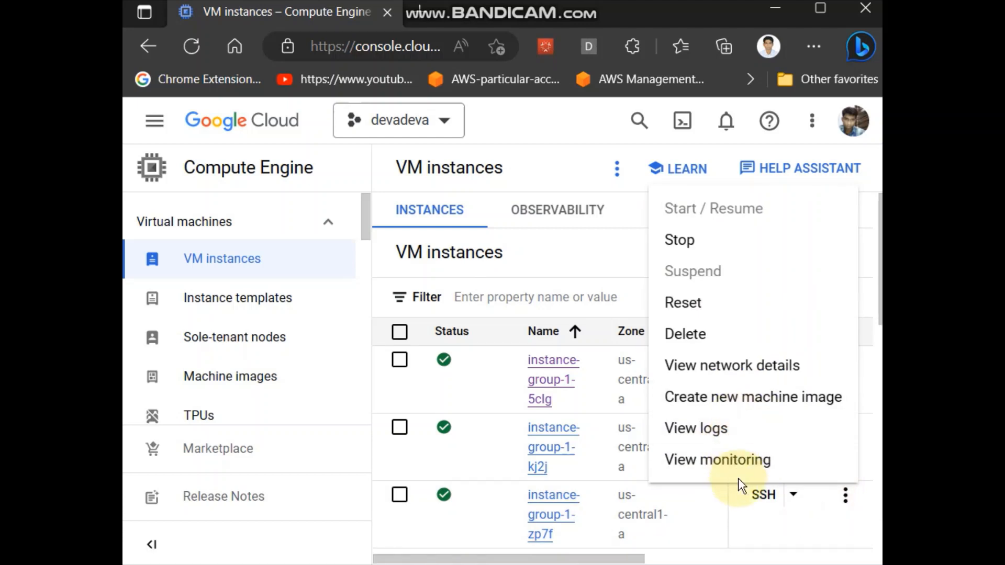
click(732, 464)
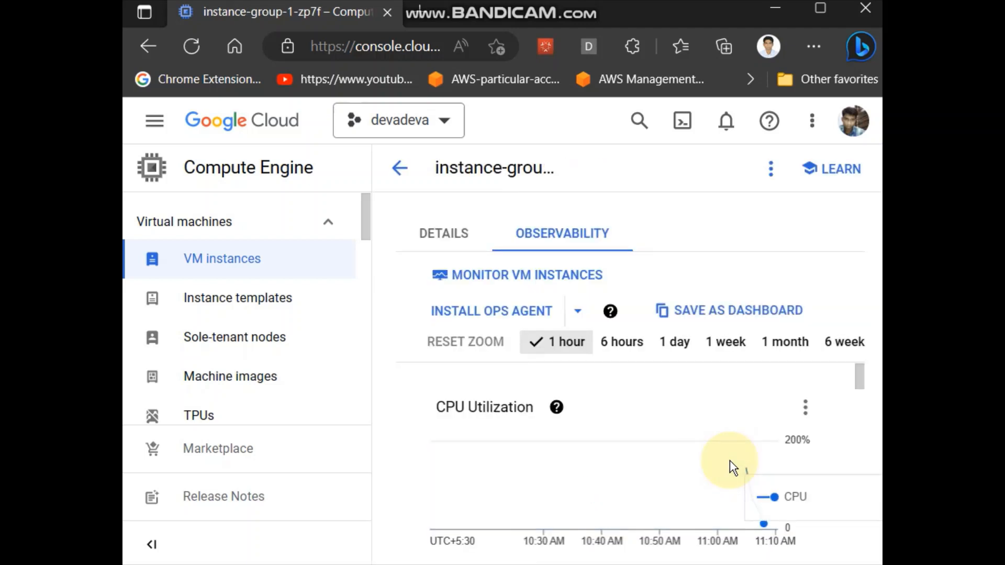
mouse_move(752, 485)
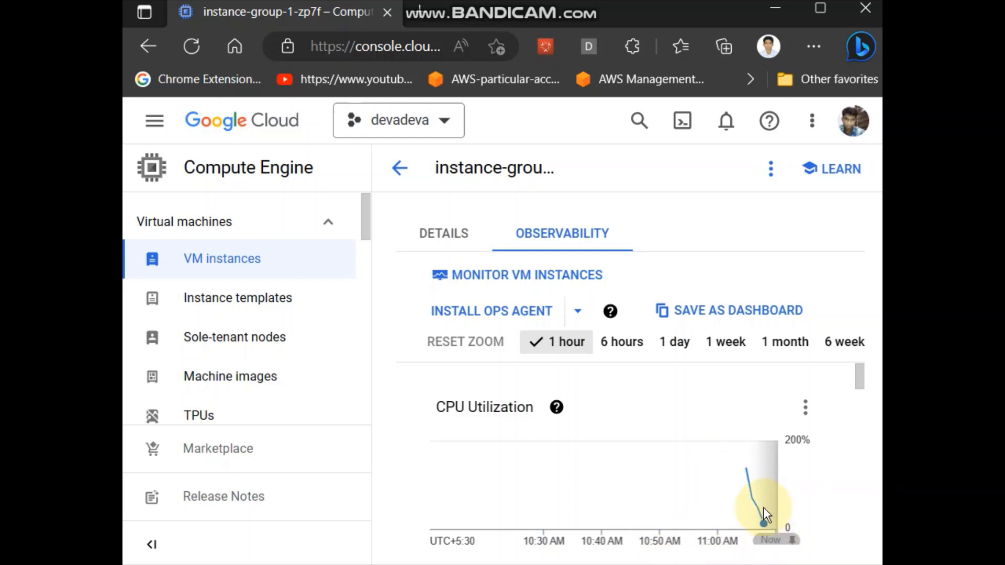
Step: Reopen the monitoring of instance-group-1-5clg, compare points along its CPU utilization curve, and return to the VM instances list
click(198, 271)
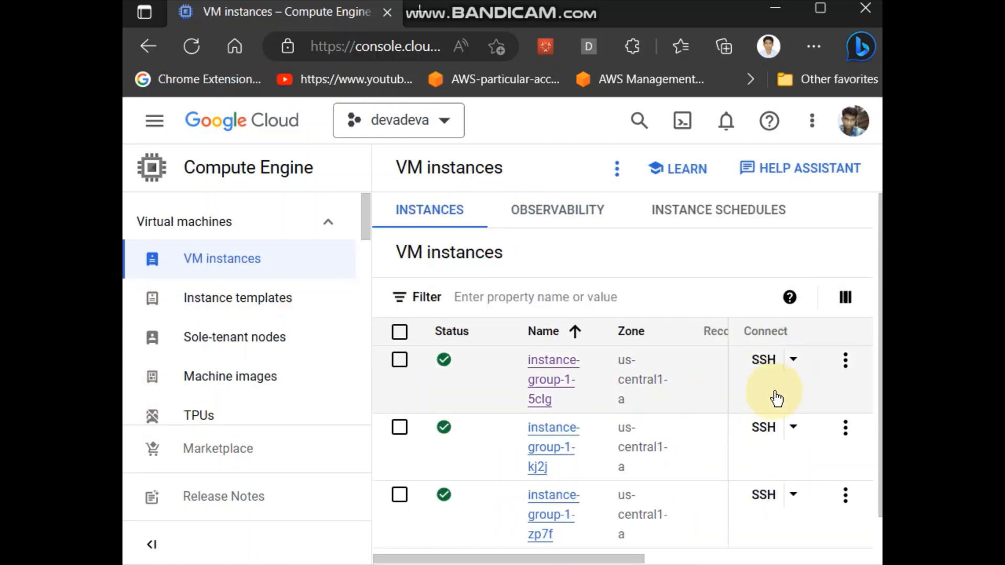
click(845, 361)
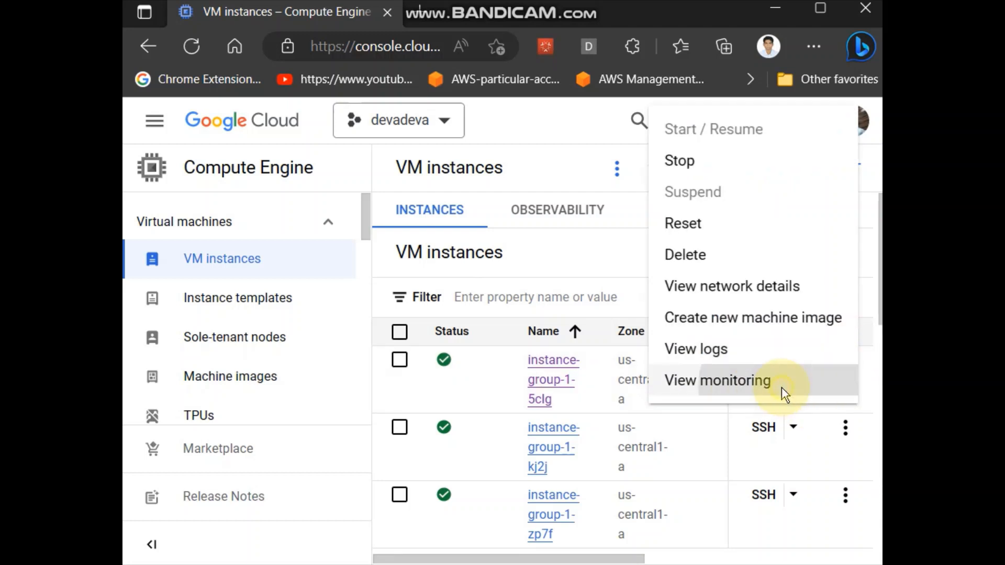
click(782, 389)
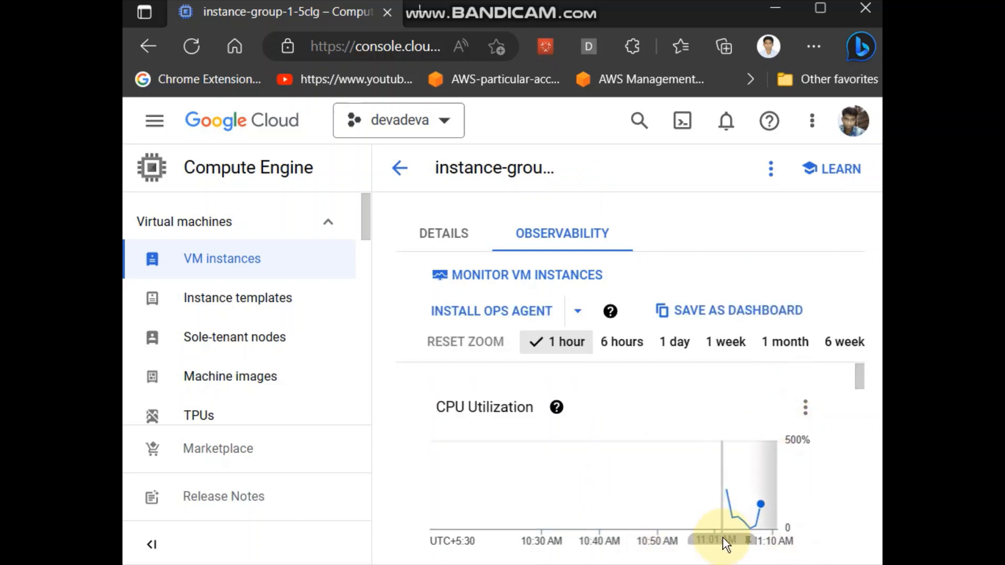
mouse_move(722, 518)
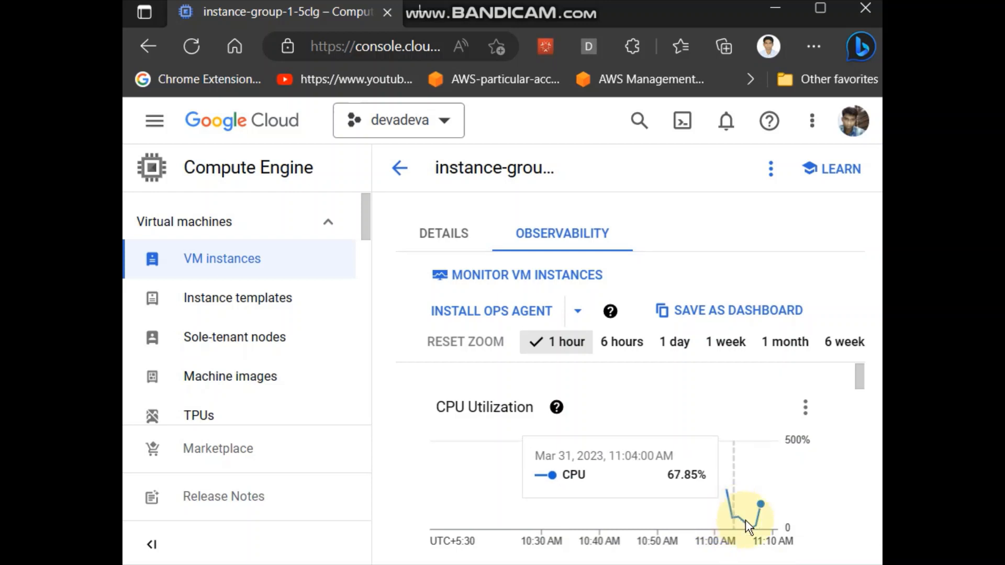
drag(759, 506, 722, 516)
mouse_move(740, 529)
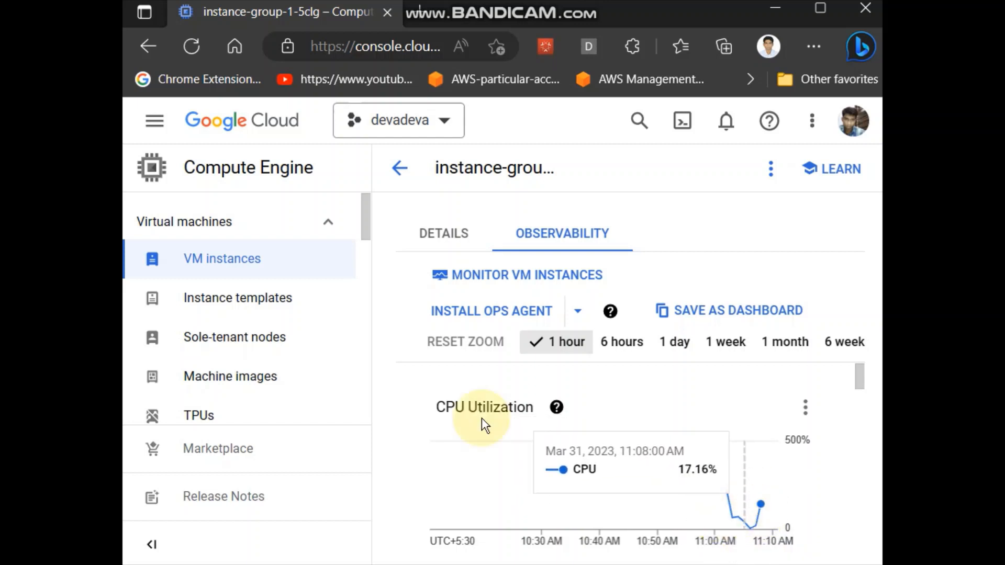
click(237, 258)
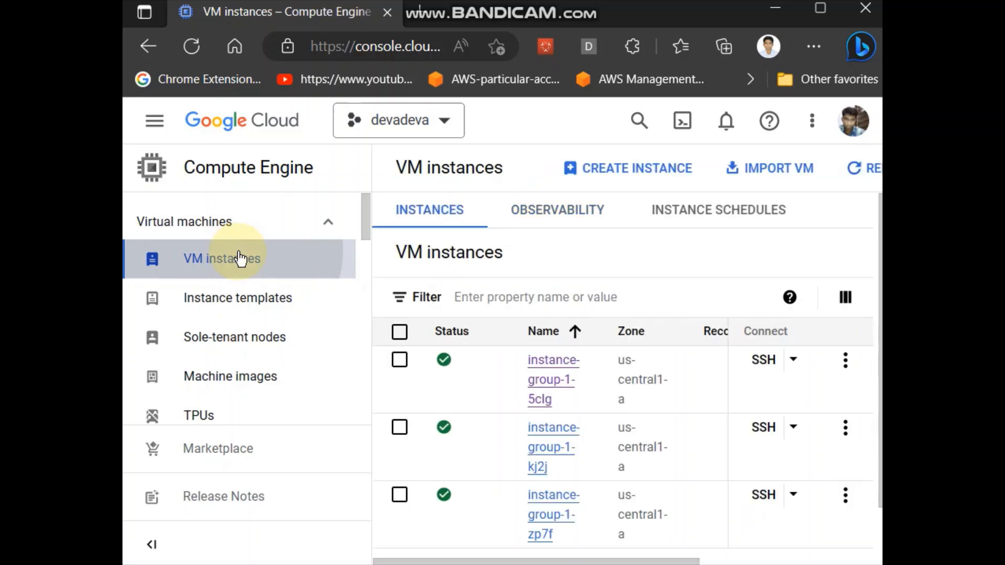
Step: Reopen the monitoring of instance-group-1-kj2j, inspect its CPU utilization curve, and look over the VM instances list again
click(846, 423)
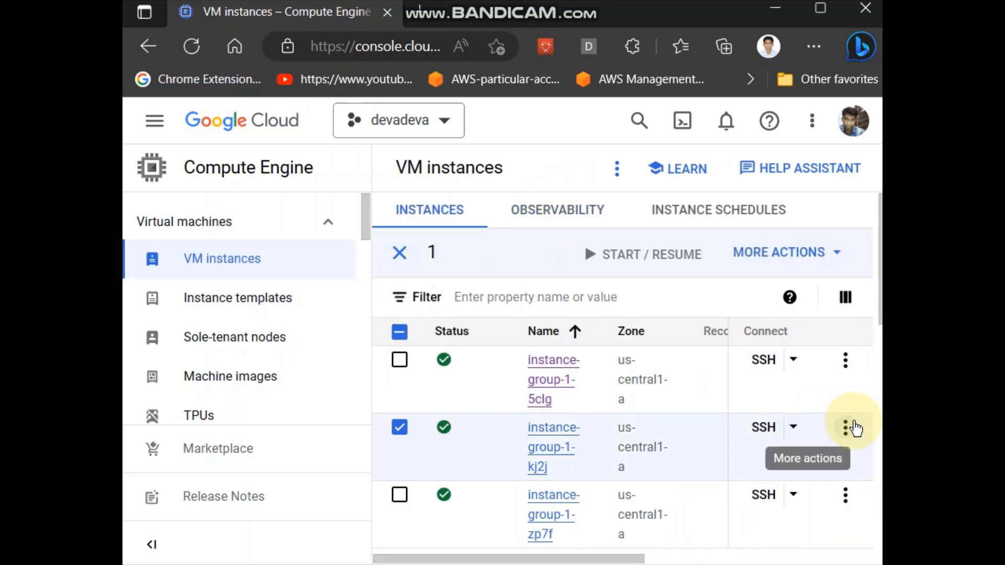
click(845, 429)
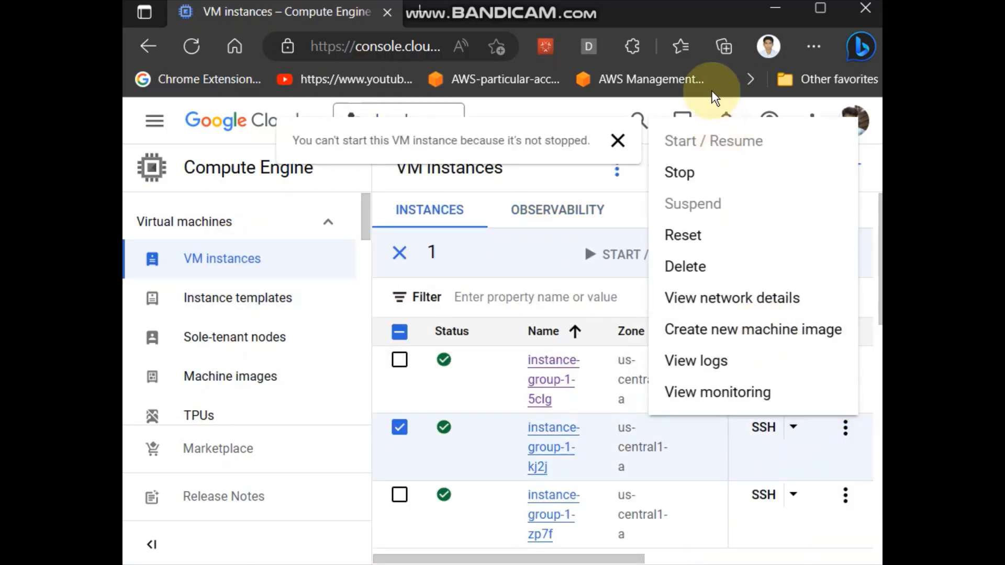
click(722, 392)
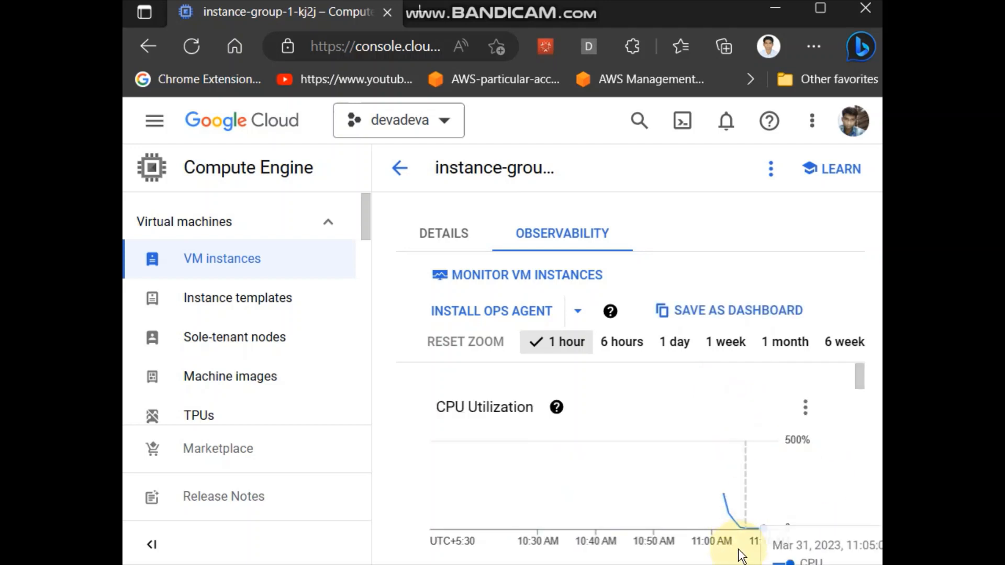
mouse_move(722, 496)
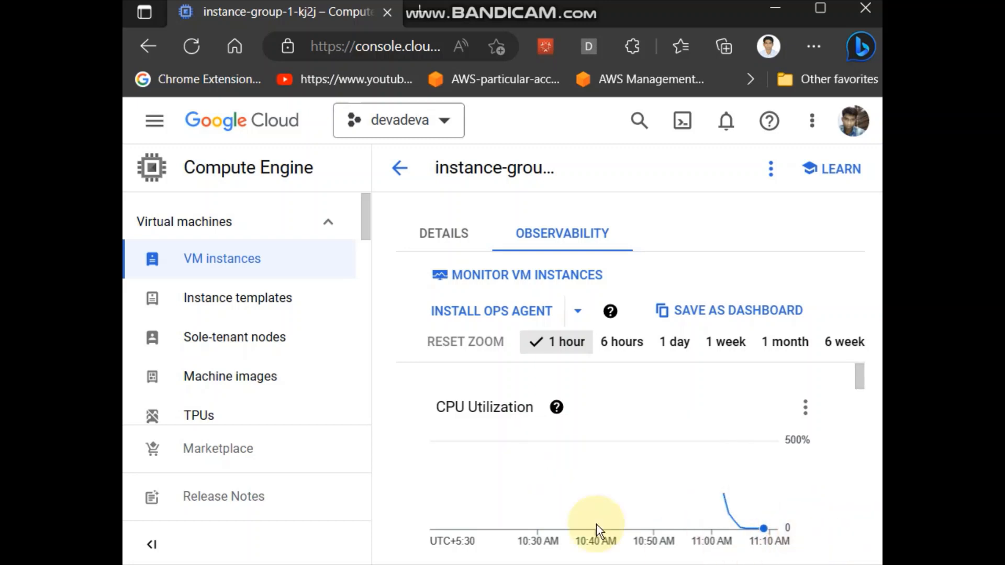
click(248, 262)
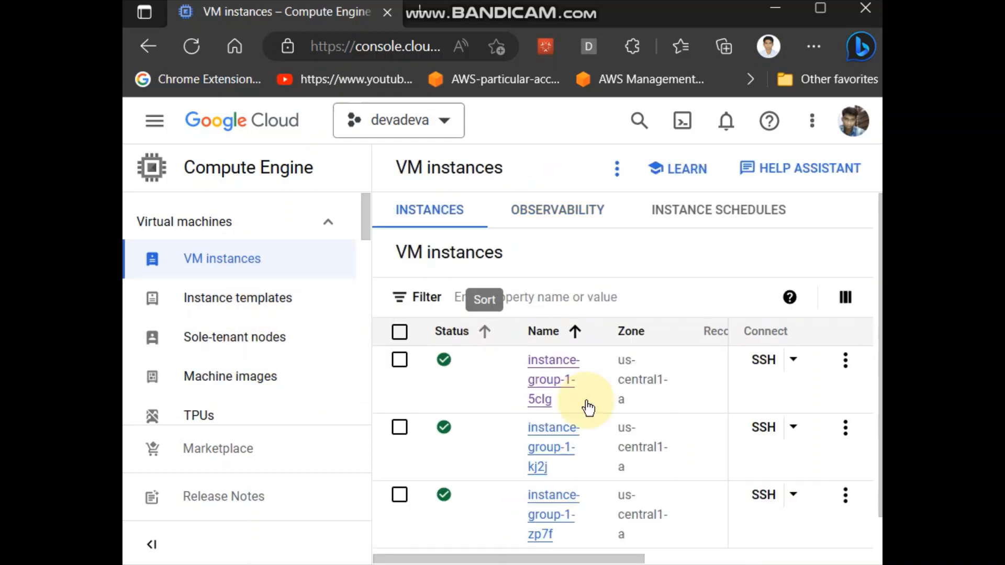
scroll(759, 487, down, 3)
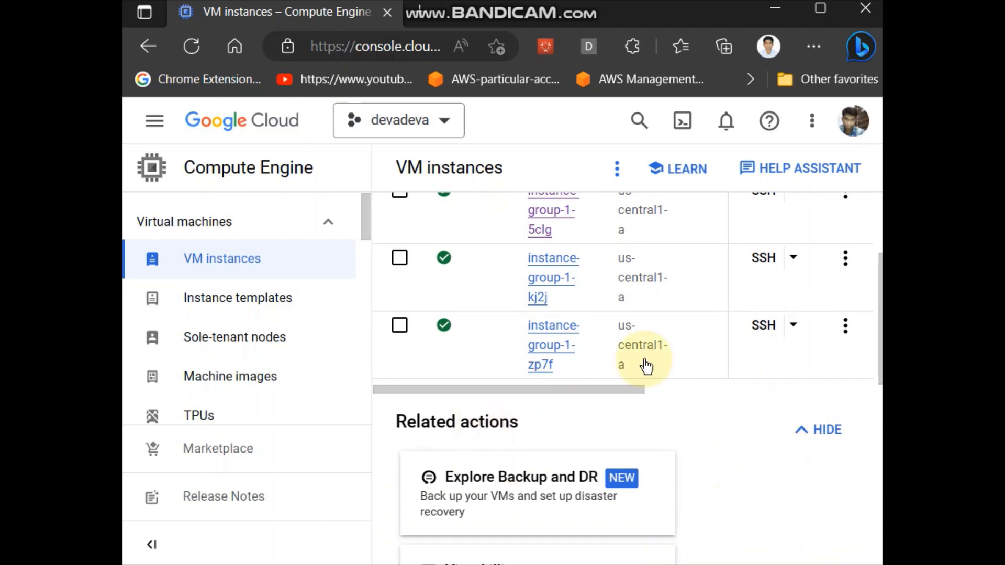
scroll(653, 341, up, 3)
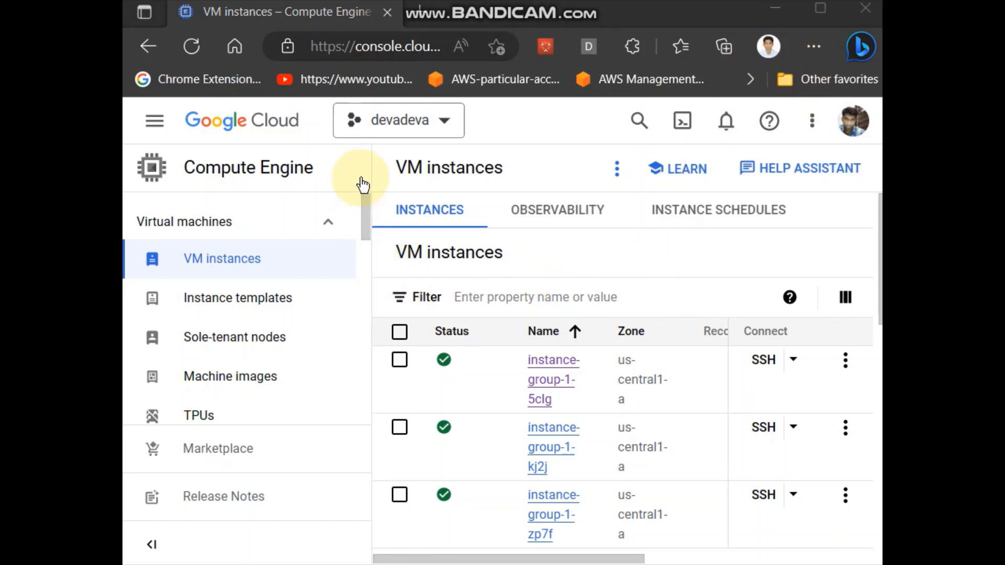
Step: Delete the managed instance group instance-group-1 from the instance groups list, entering the confirmation word "delete"
drag(366, 204, 375, 276)
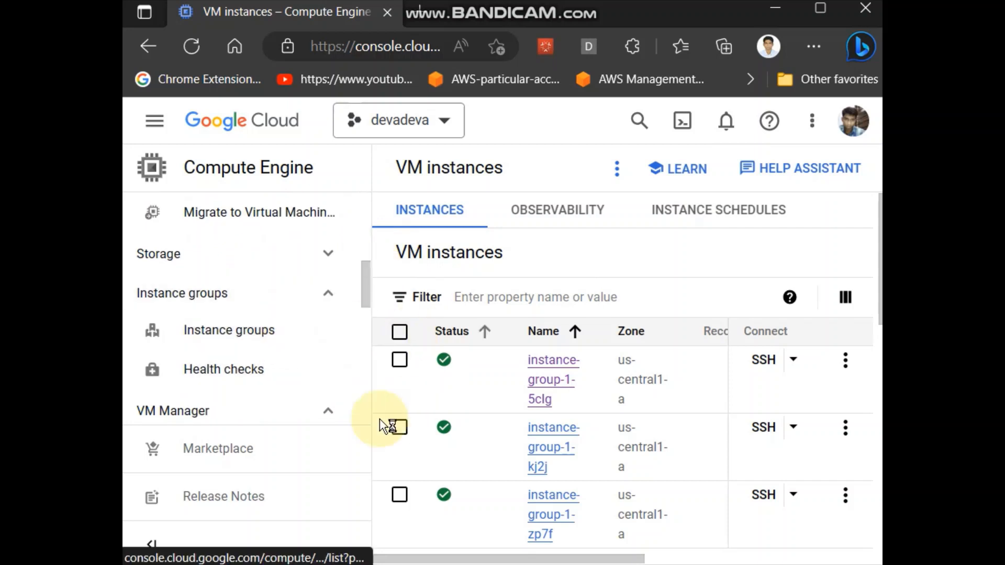
click(269, 340)
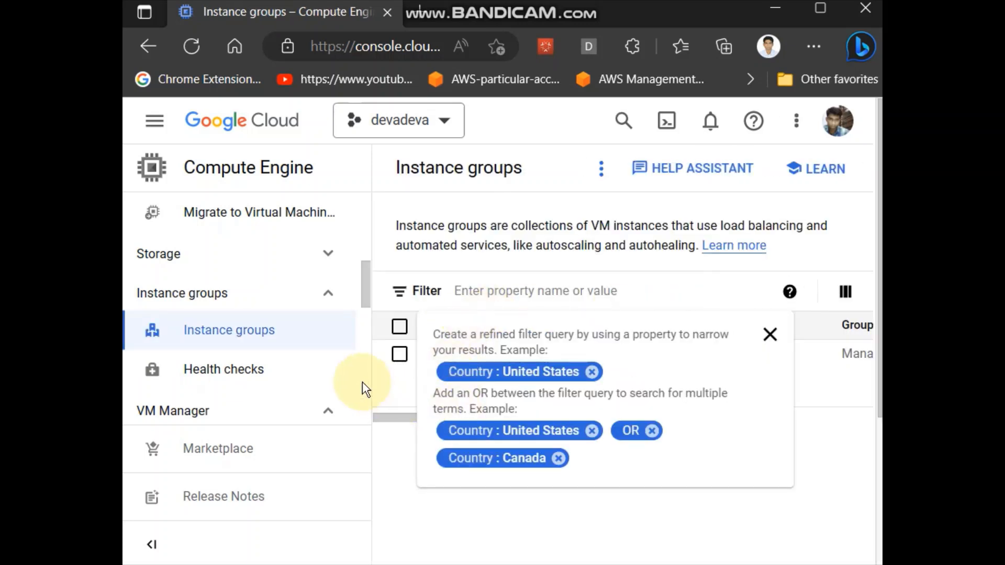
click(399, 354)
drag(401, 419, 369, 462)
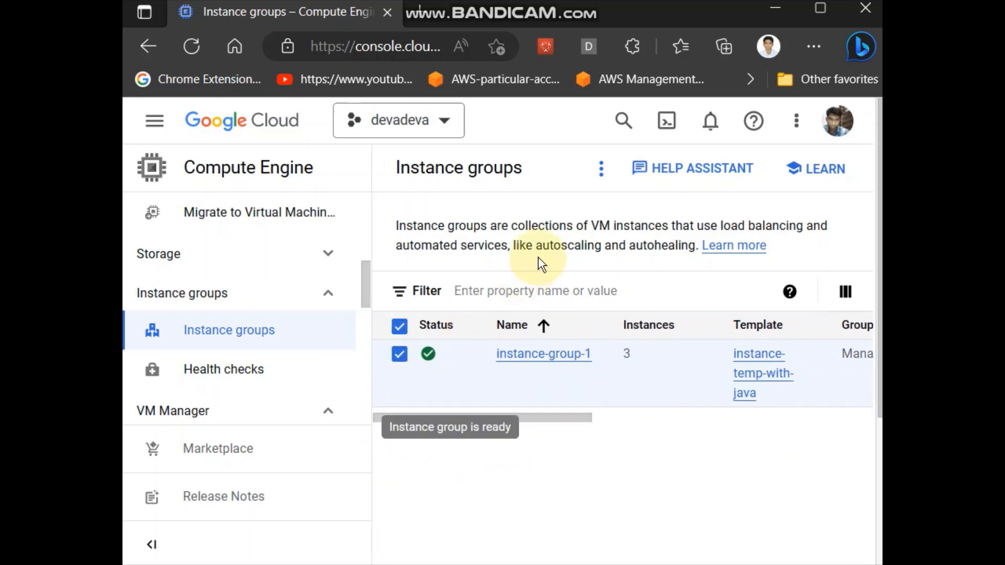
click(600, 168)
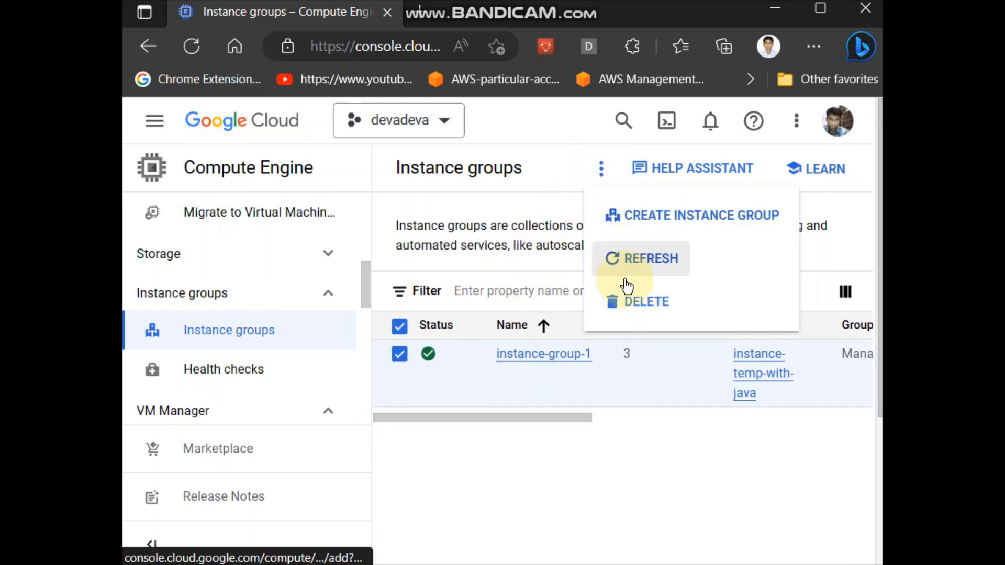
click(630, 302)
click(460, 419)
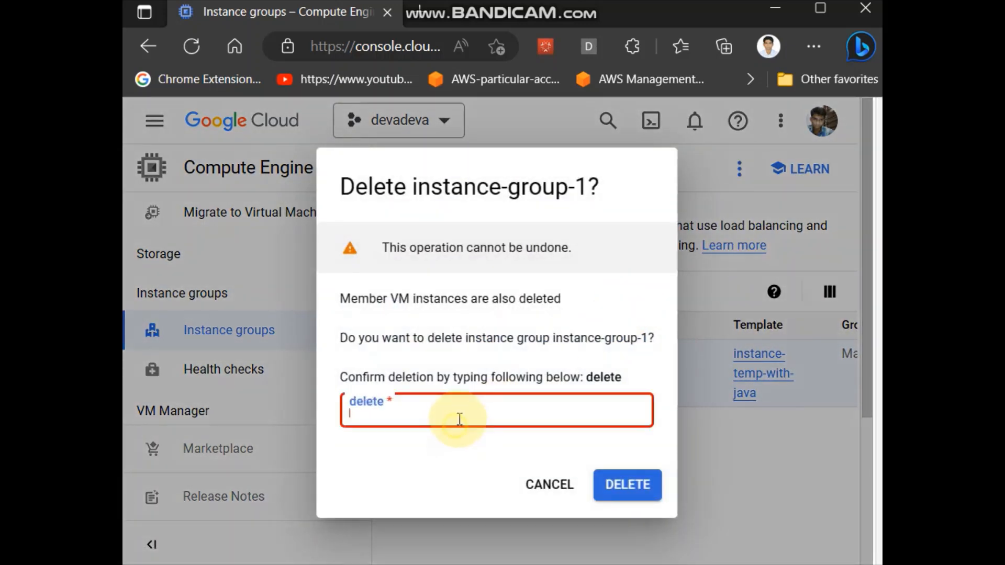
text(delet)
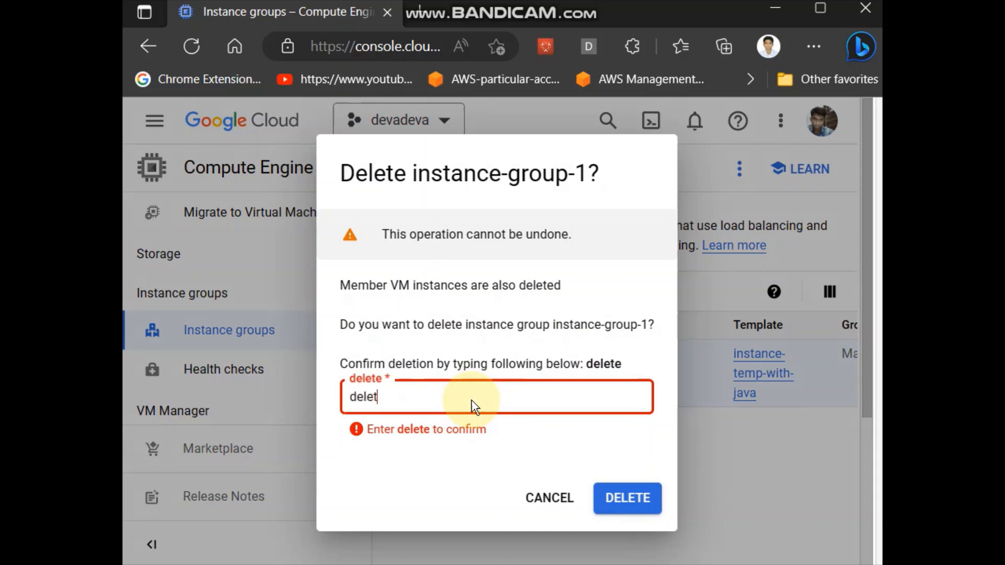
text(e)
click(626, 489)
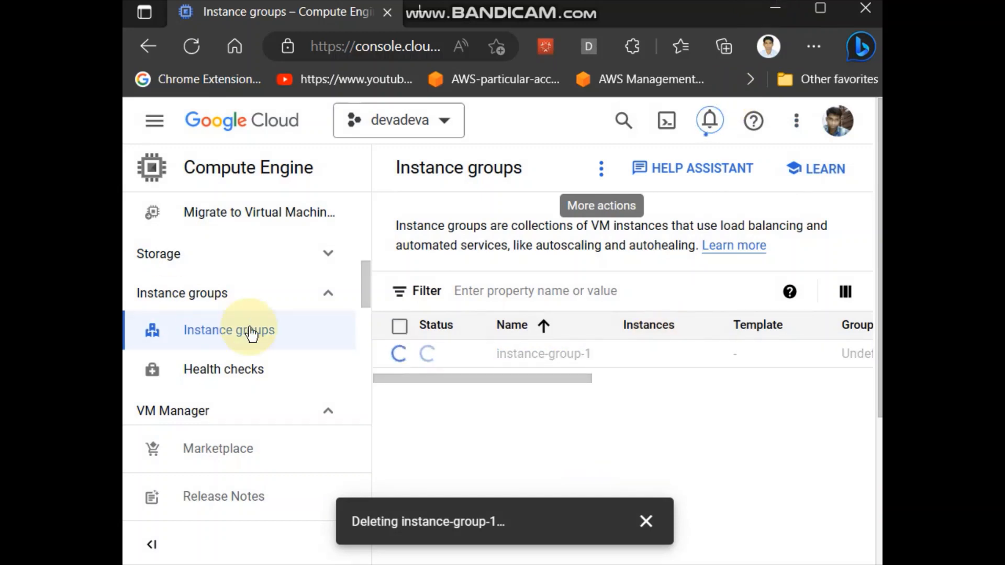
Step: Return to the VM instances list, run ls in the SSH session of instance-group-1-5clg, and enter a run of blank prompts
scroll(296, 309, up, 5)
click(306, 271)
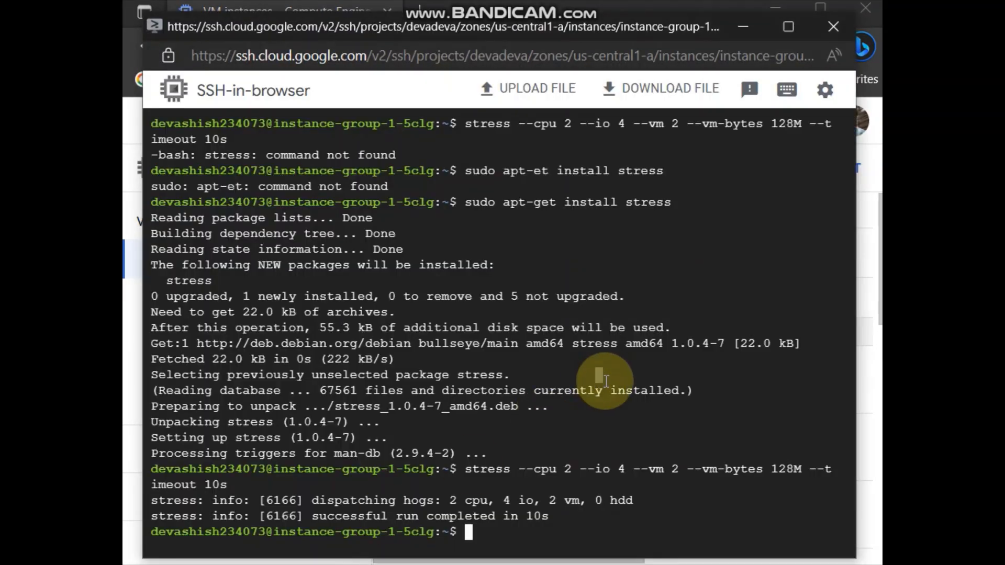
key(Return)
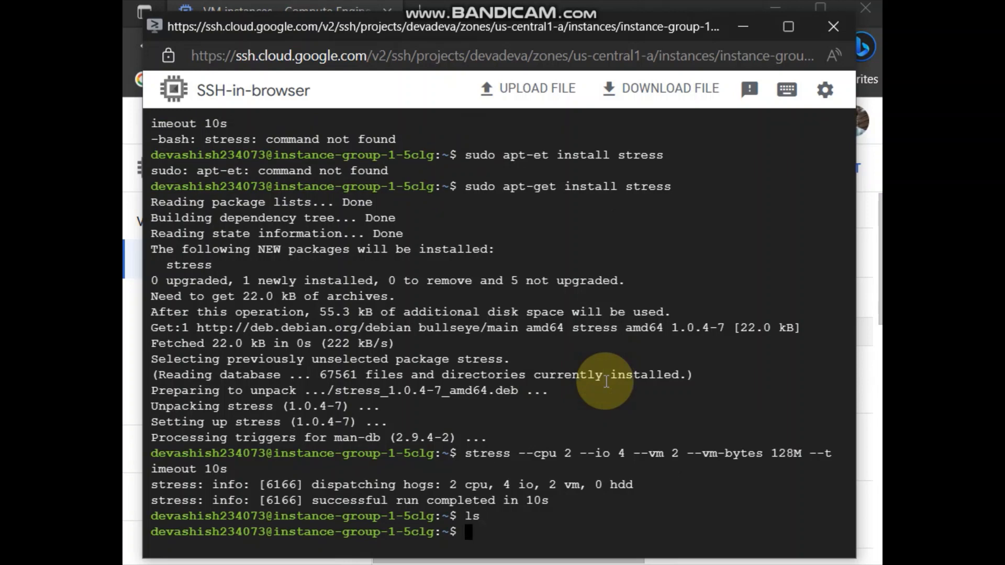
key(Return)
key(Return)
key(Return)
key(Return)
key(Return)
key(Return)
key(Return)
key(Return)
key(Return)
key(Return)
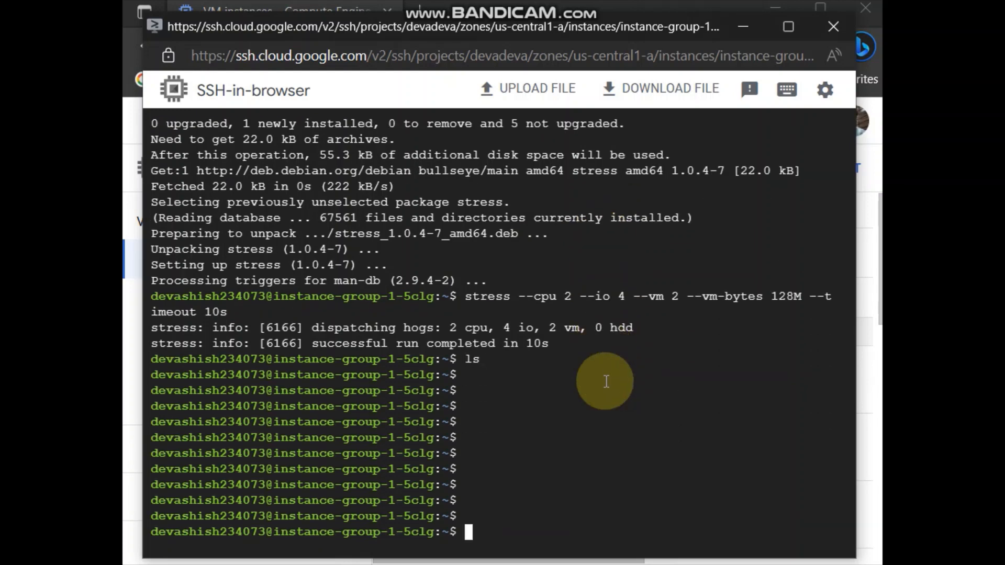
key(Return)
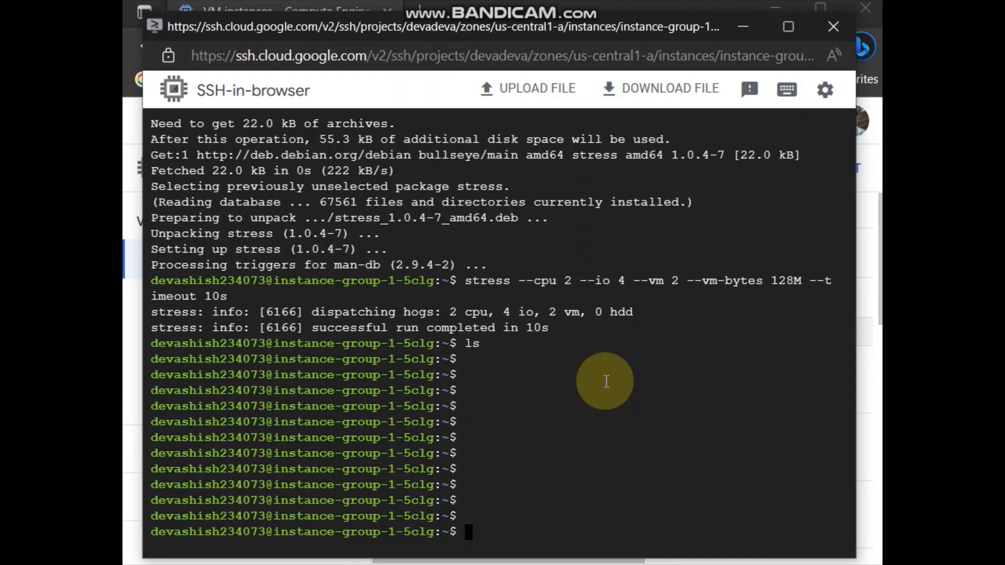
key(Return)
key(Return)
key(Return)
key(Return)
key(Return)
key(Return)
key(Return)
key(Return)
key(Return)
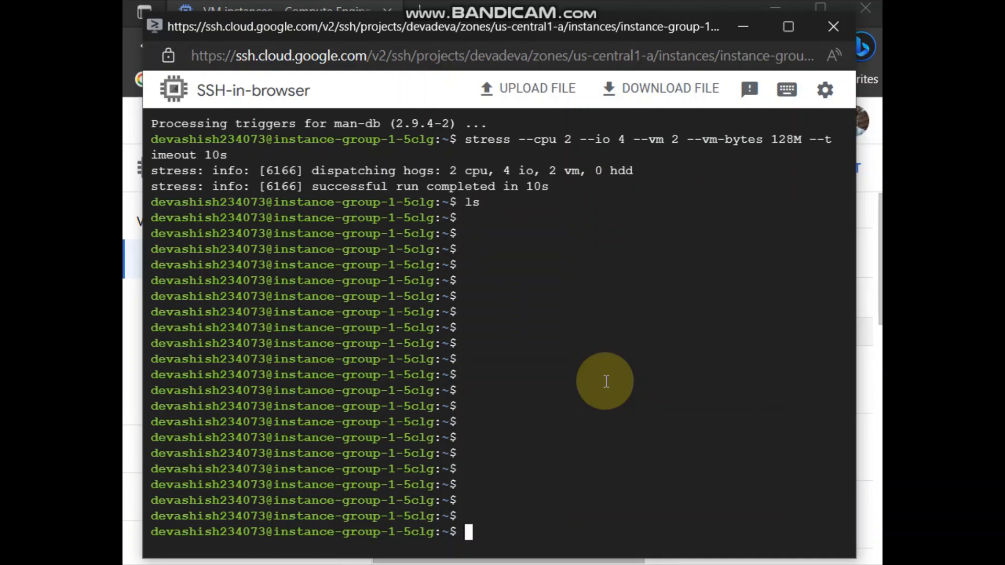
key(Return)
key(Return)
key(Return)
key(Return)
key(Return)
key(Return)
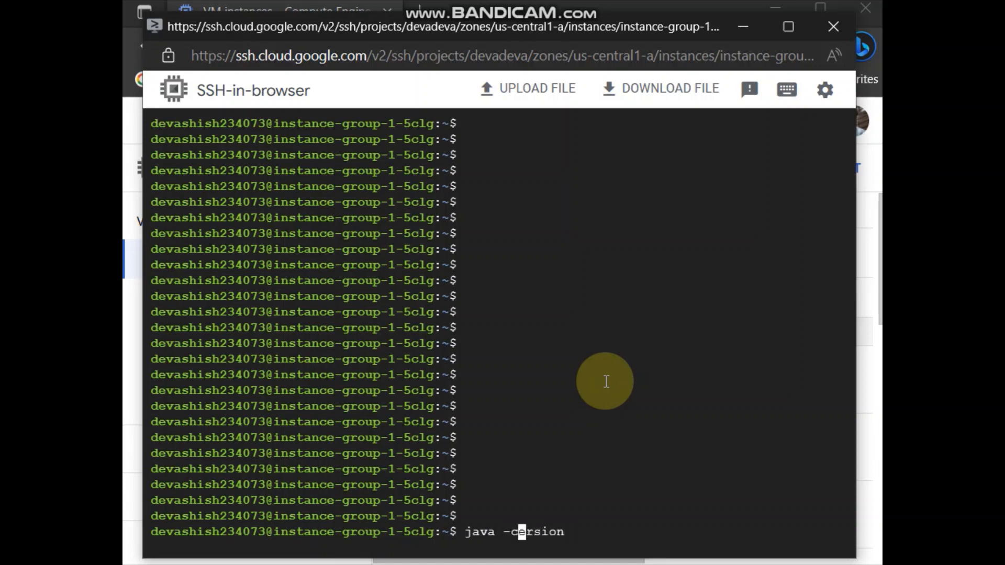
Step: Check the installed Java by running java -version in the SSH session, and return to the Google Cloud console
key(BackSpace)
text(v)
key(Return)
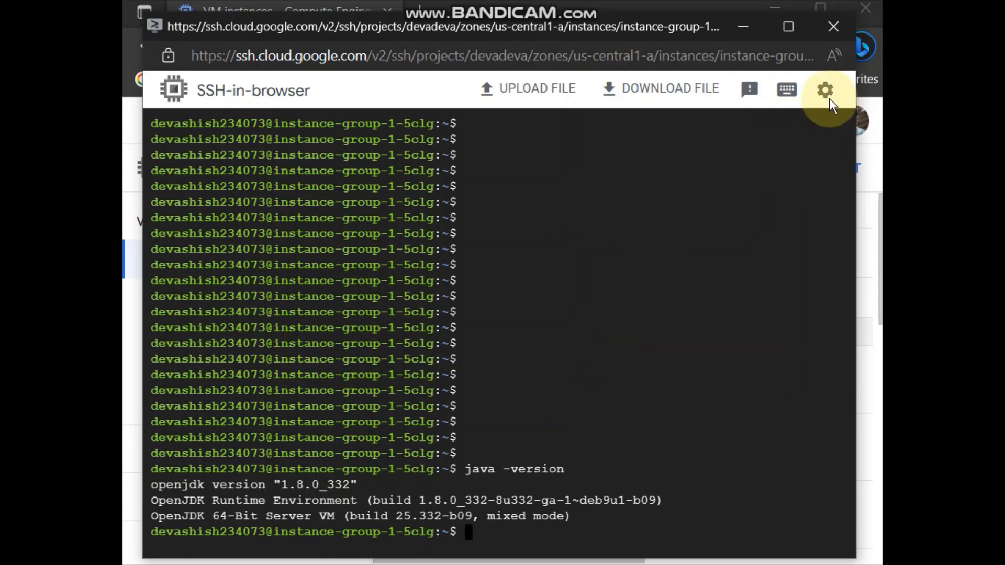
click(728, 27)
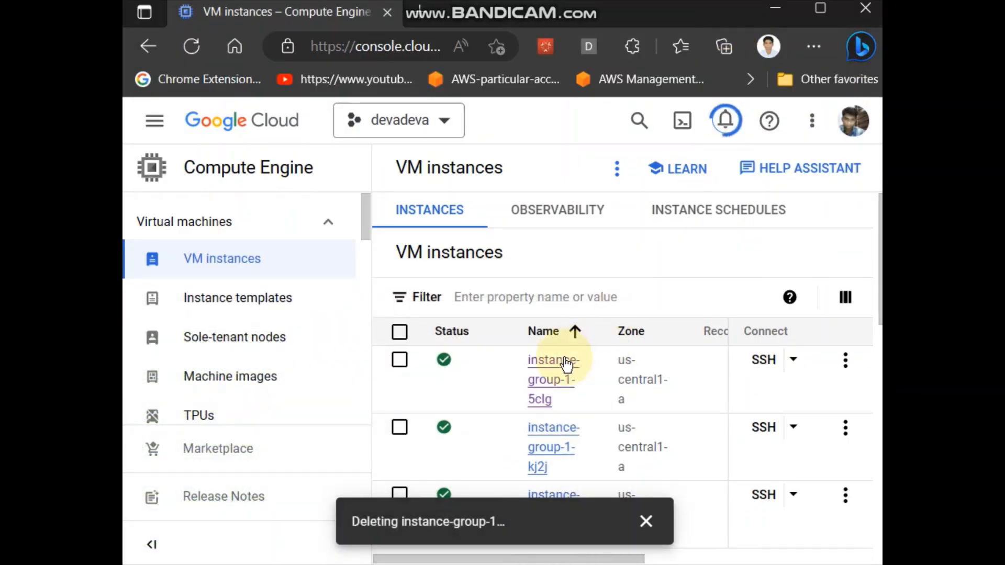
Step: Check the notifications for the deletion of instance-group-1 and look through the VM instances list
click(721, 119)
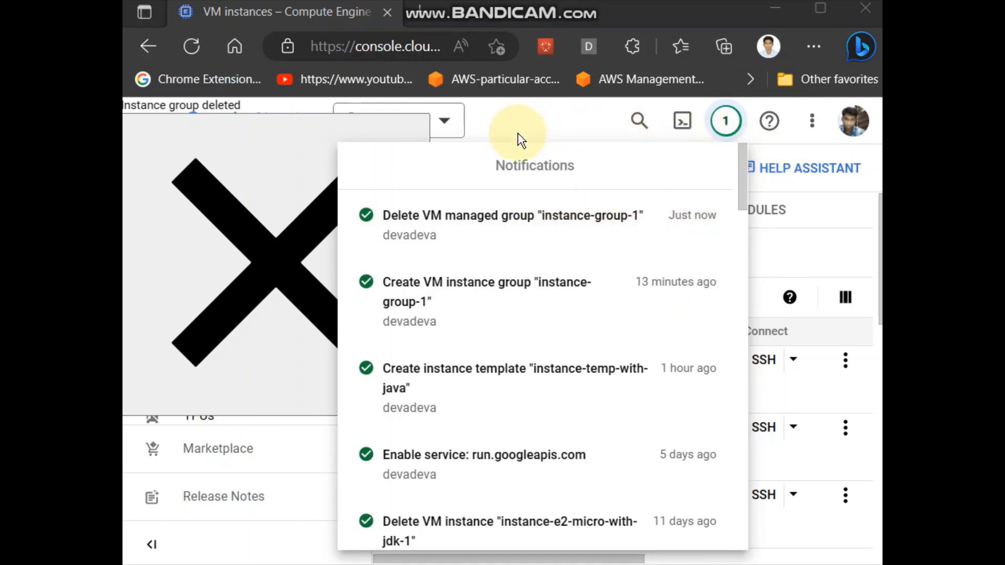
click(228, 268)
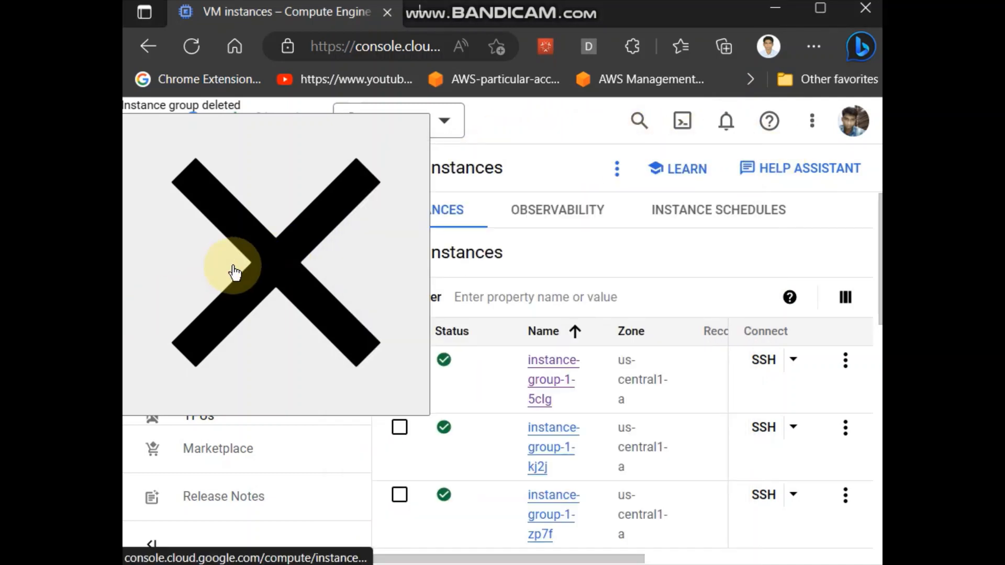
scroll(393, 386, down, 1)
scroll(392, 387, down, 3)
scroll(381, 370, up, 4)
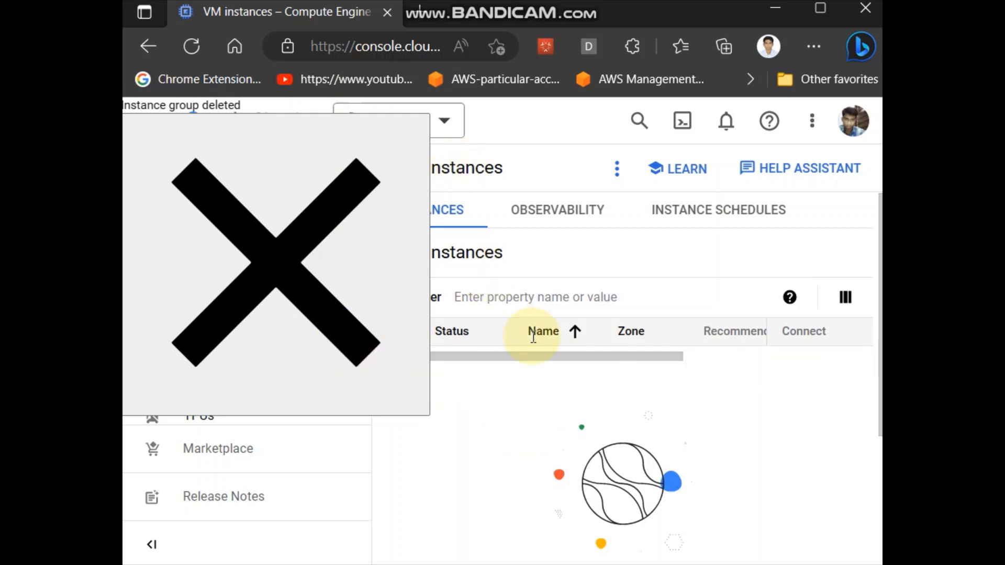
Step: Reload the VM instances page and examine the list across to its IP address columns
click(327, 48)
key(Return)
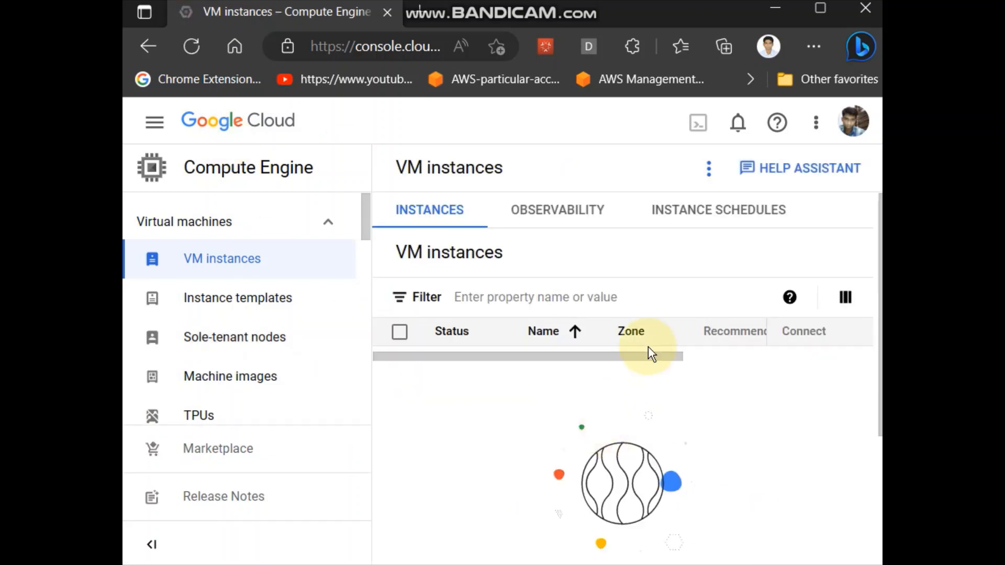
drag(556, 356, 816, 378)
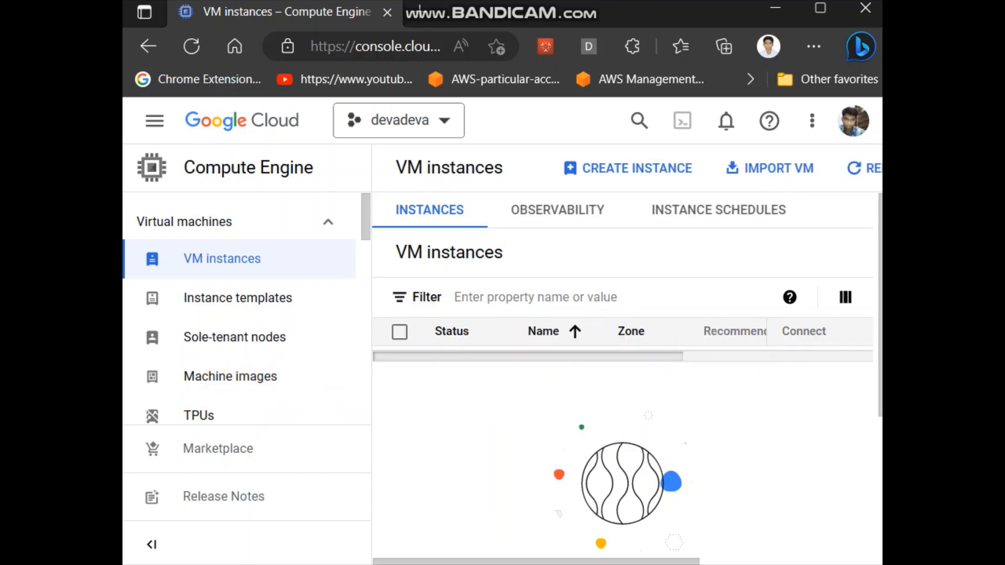
drag(581, 357, 787, 358)
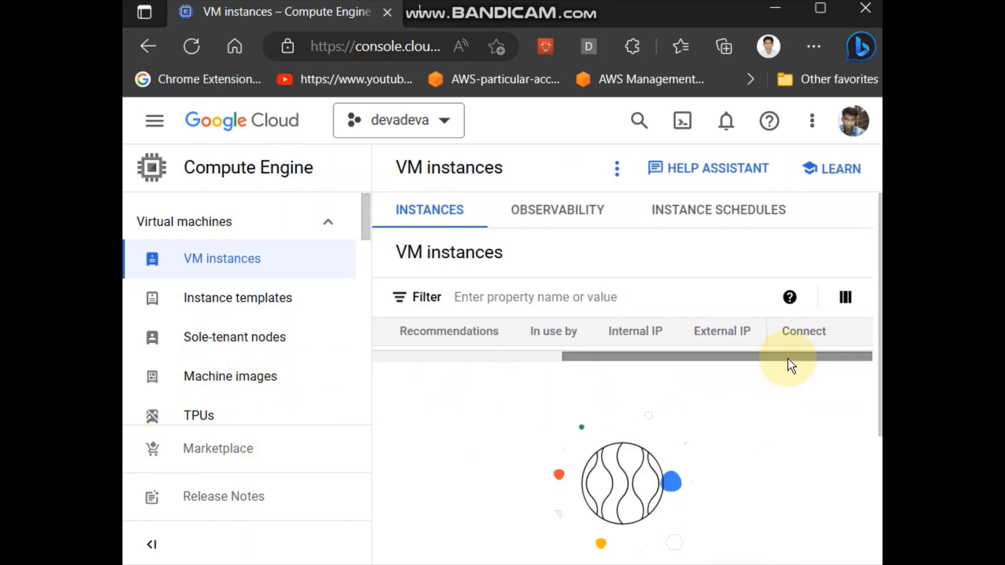